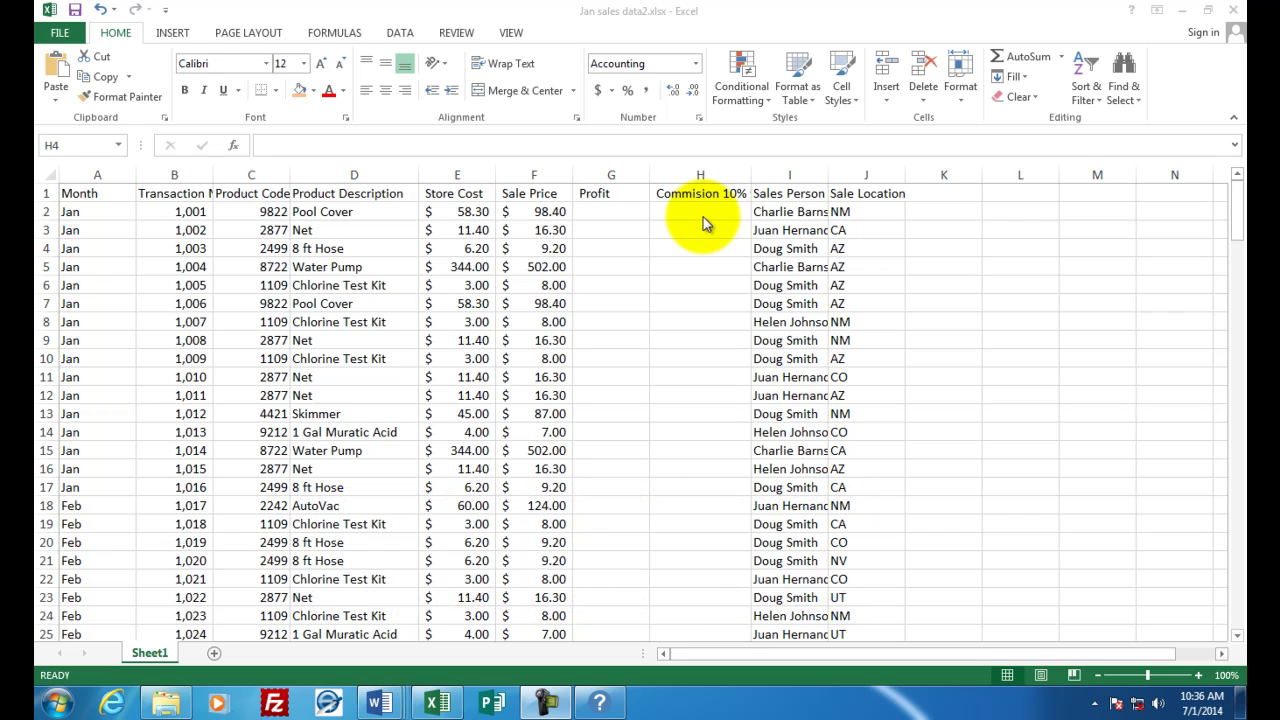
# Step: Review the sales data from the last Dec entry in row 172 up to the Store Cost and Sale Price values
pyautogui.click(1238, 205)
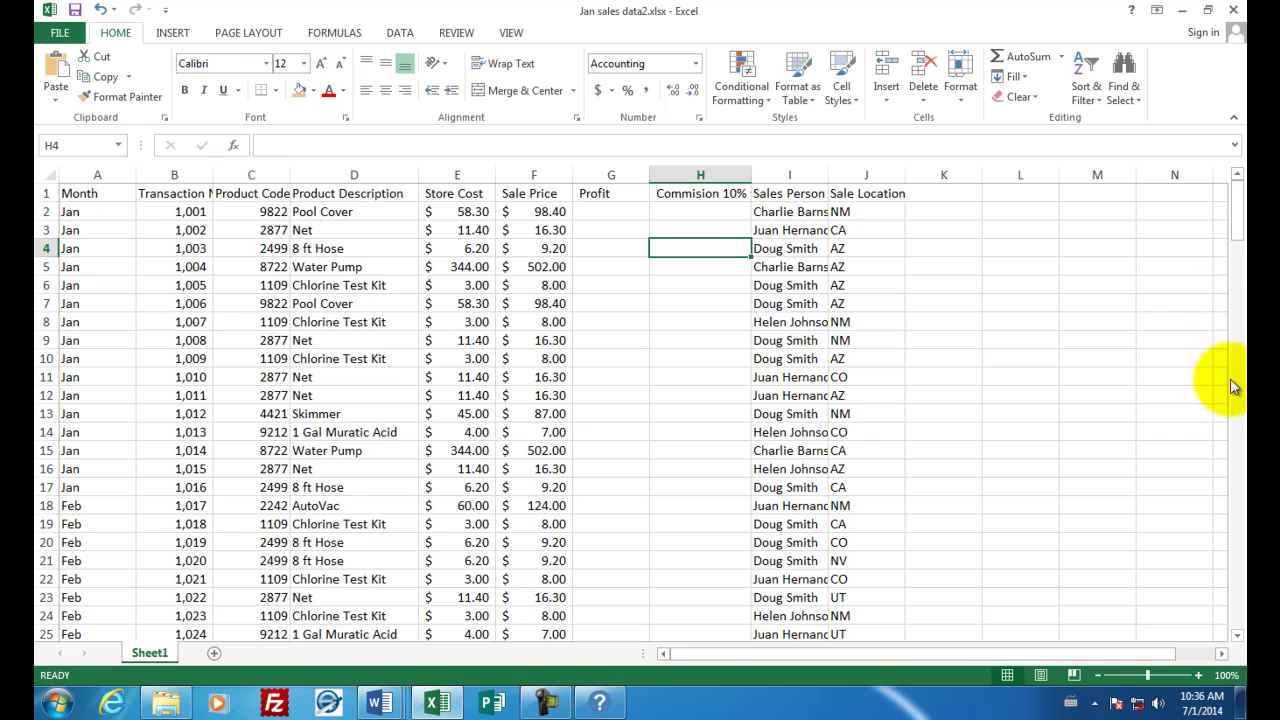
pyautogui.scroll(-20, 1237, 600)
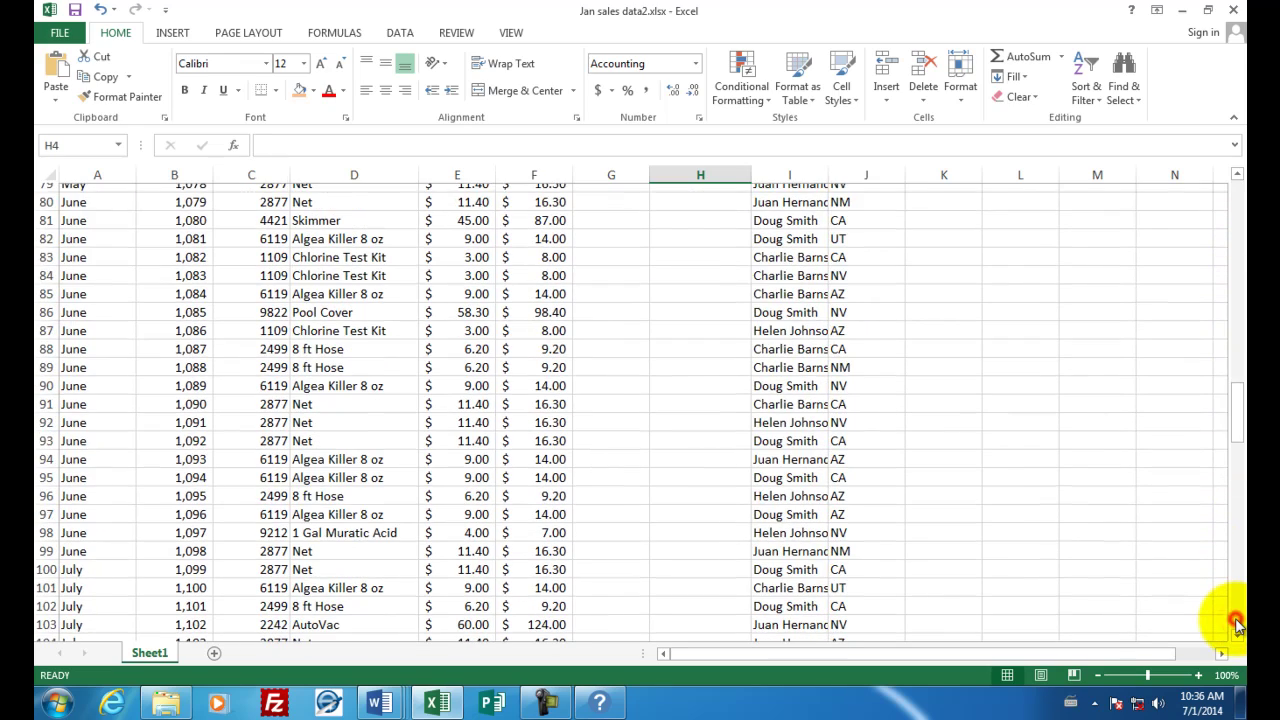
pyautogui.scroll(-20, 1237, 622)
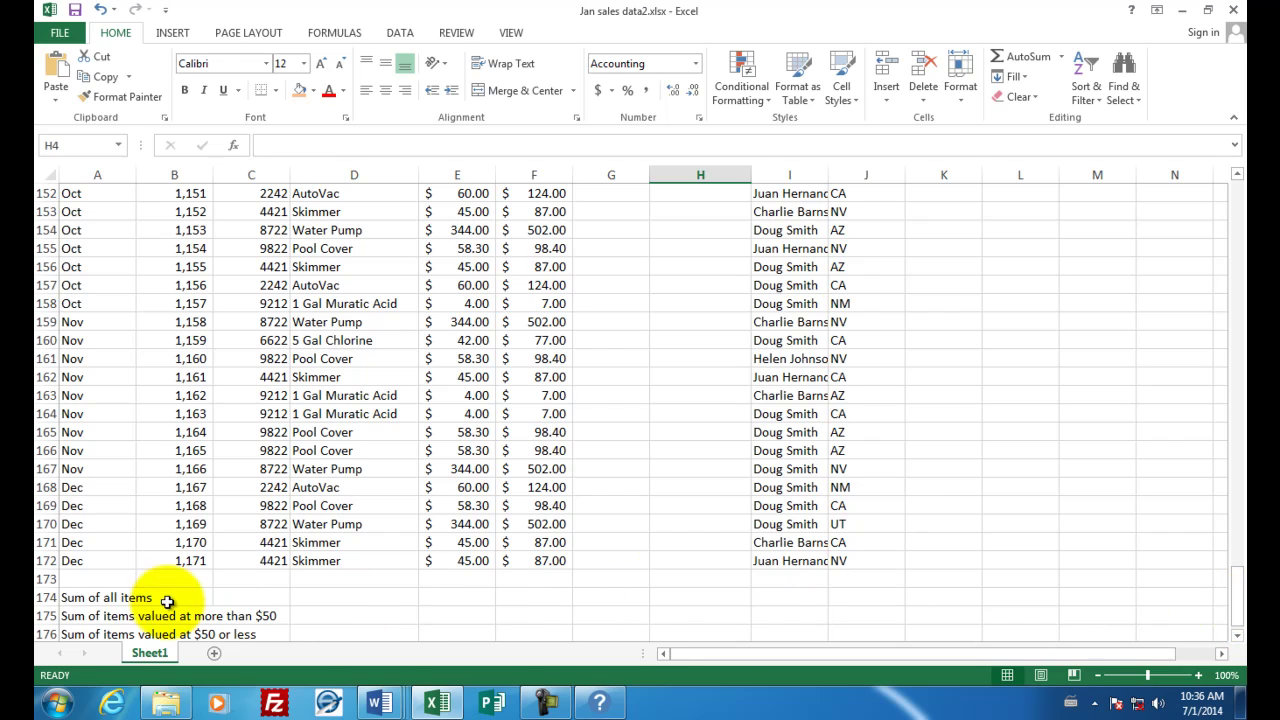
pyautogui.click(90, 561)
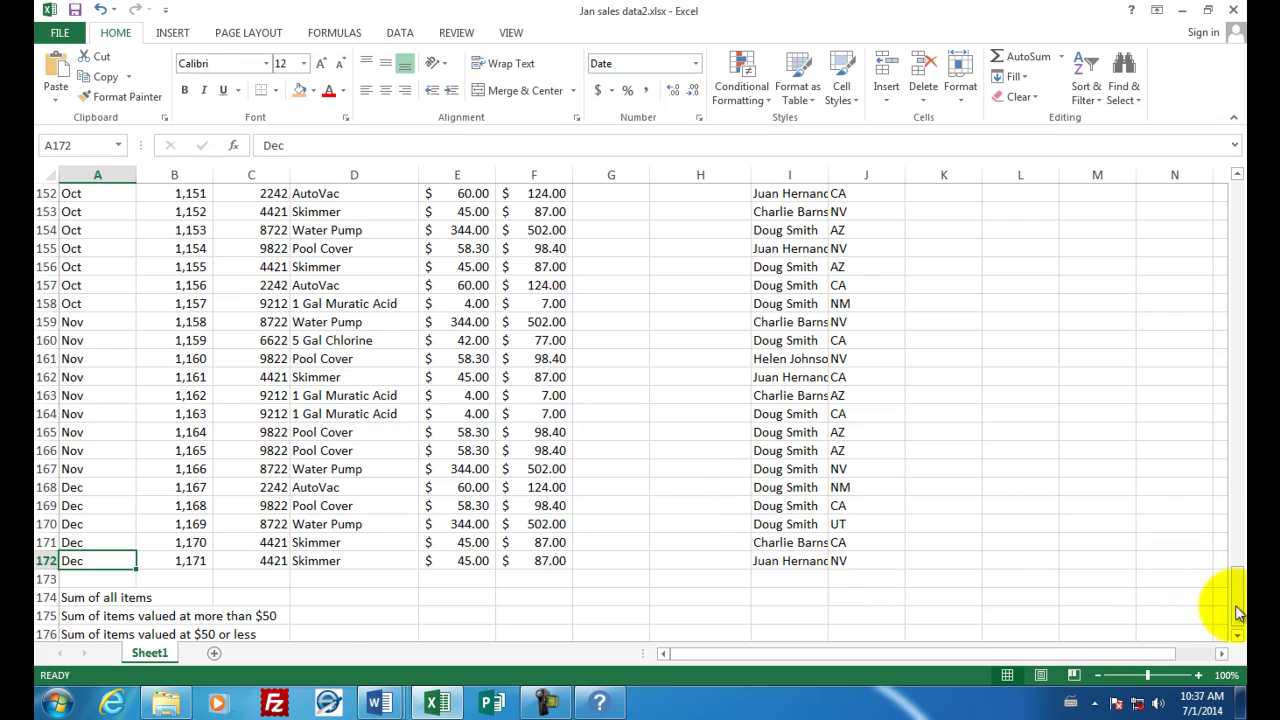
pyautogui.moveTo(1237, 560); pyautogui.dragTo(1230, 200)
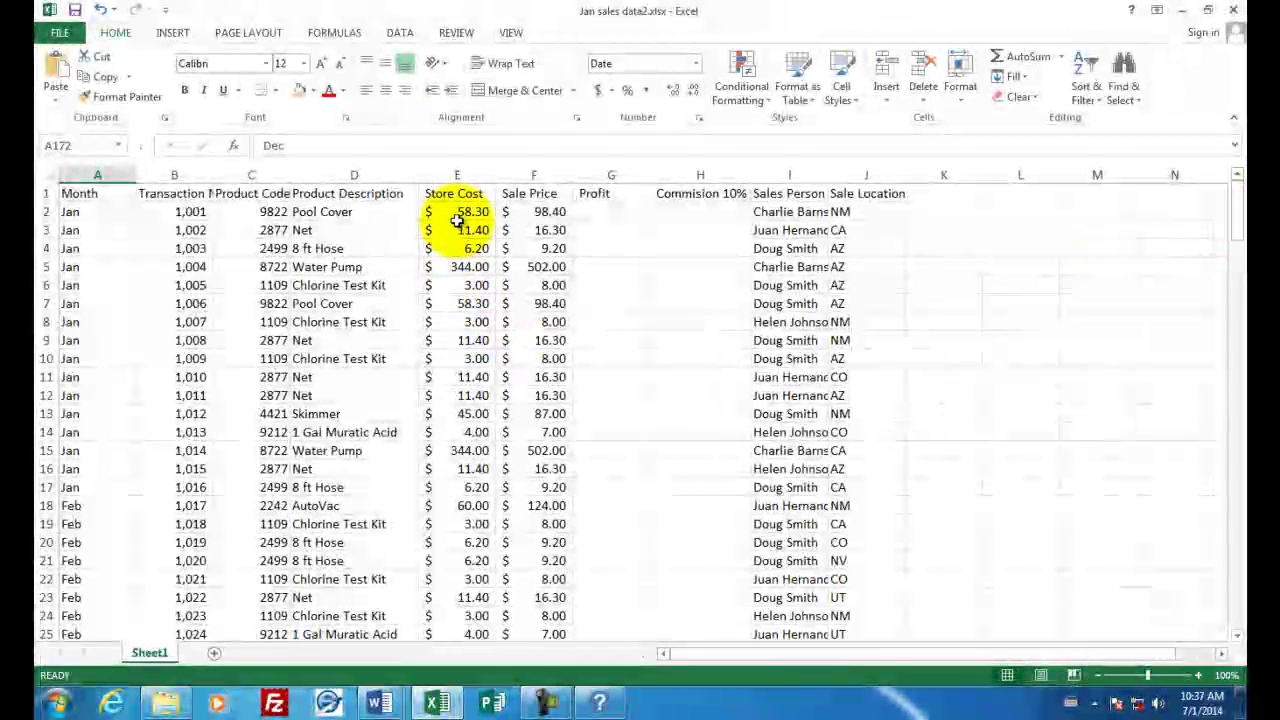
pyautogui.click(457, 213)
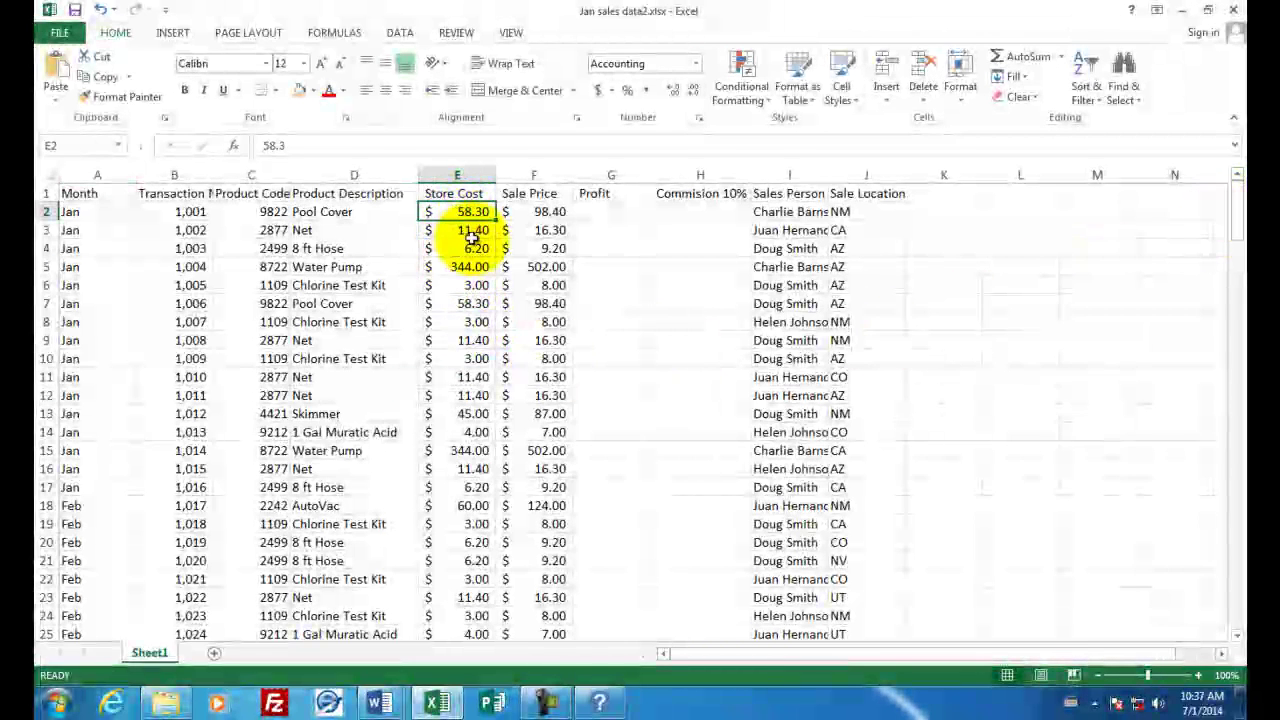
pyautogui.click(539, 211)
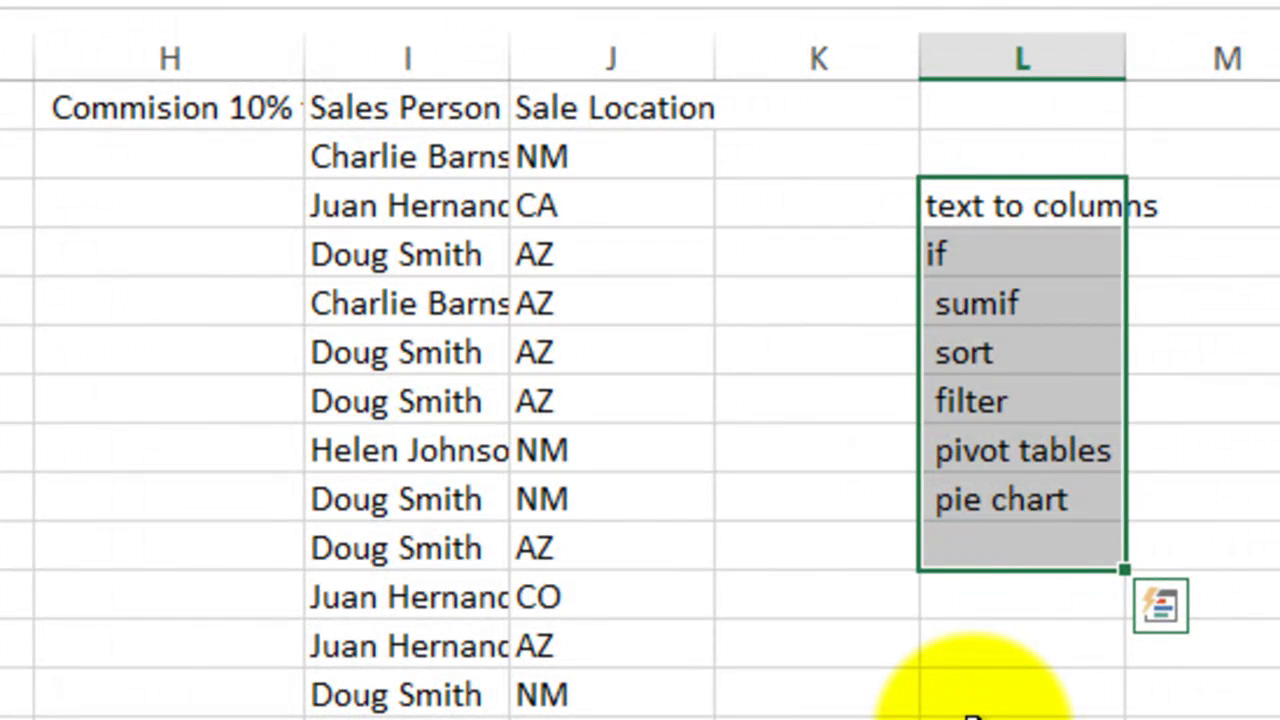
# Step: Go through each topic in column L: text to columns, if, sumif, sort, filter, pivot tables, pie chart
pyautogui.click(1014, 206)
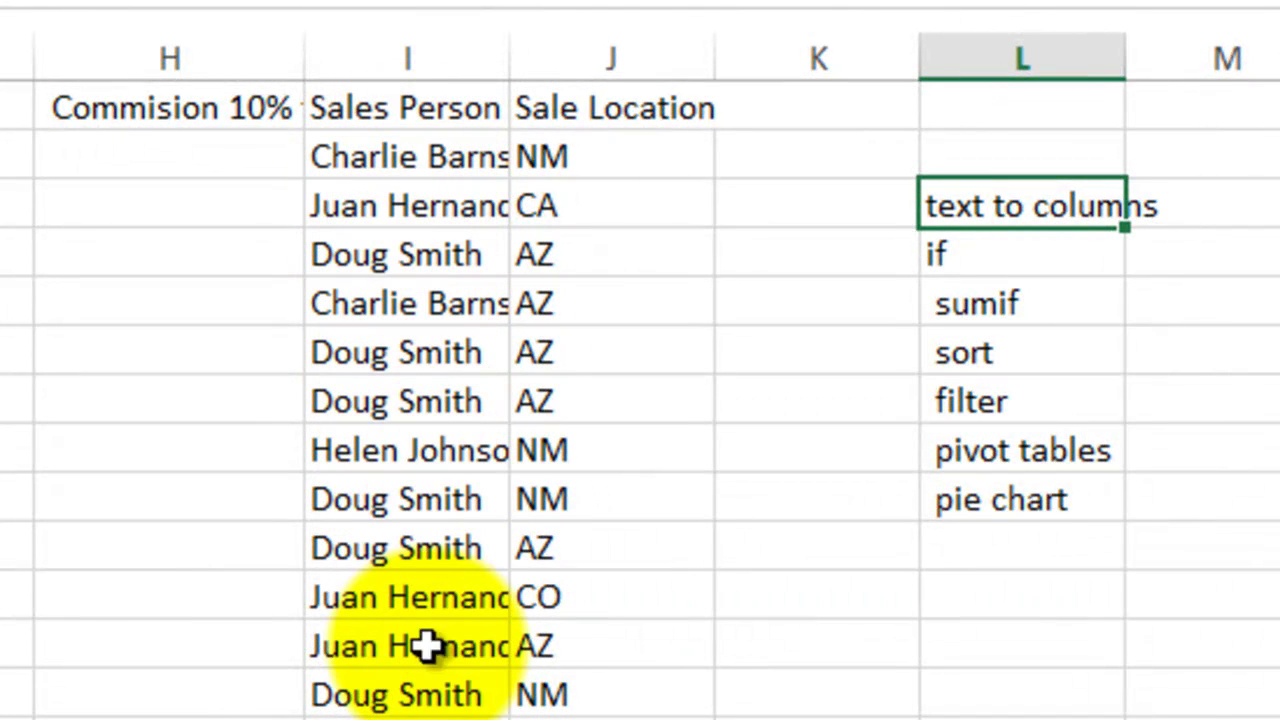
pyautogui.press('Down')
pyautogui.press('Down')
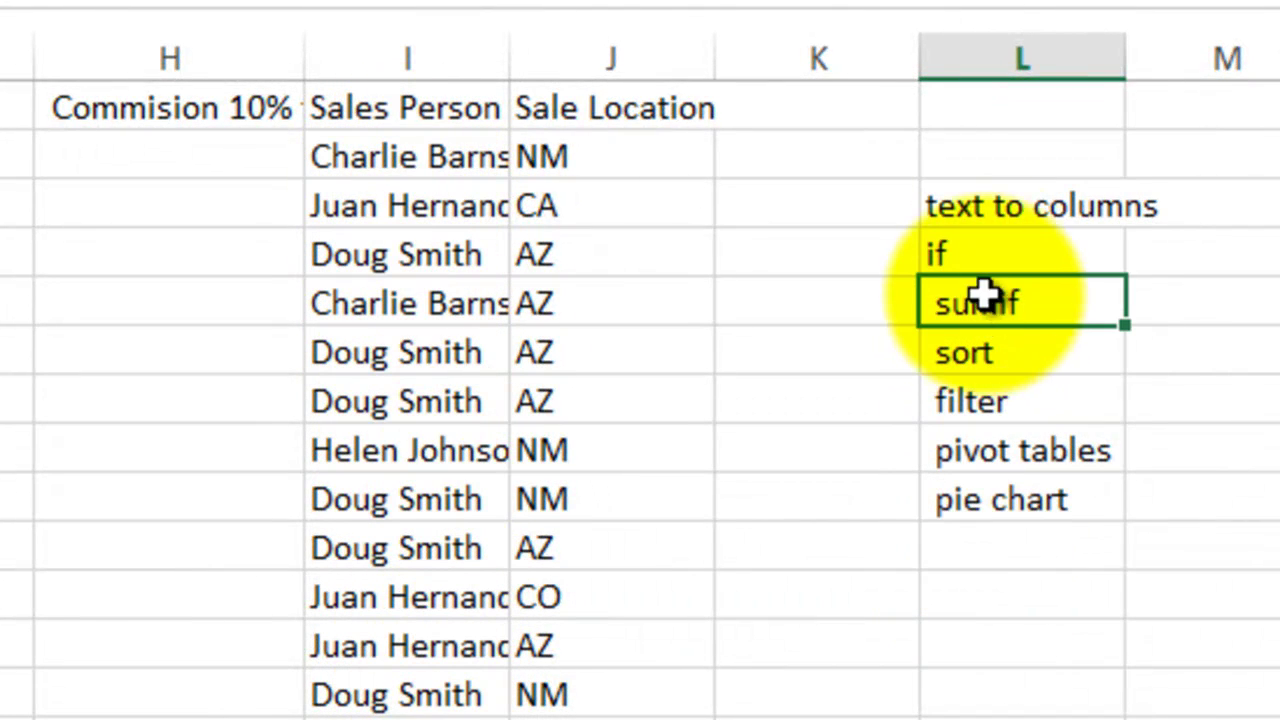
pyautogui.click(978, 253)
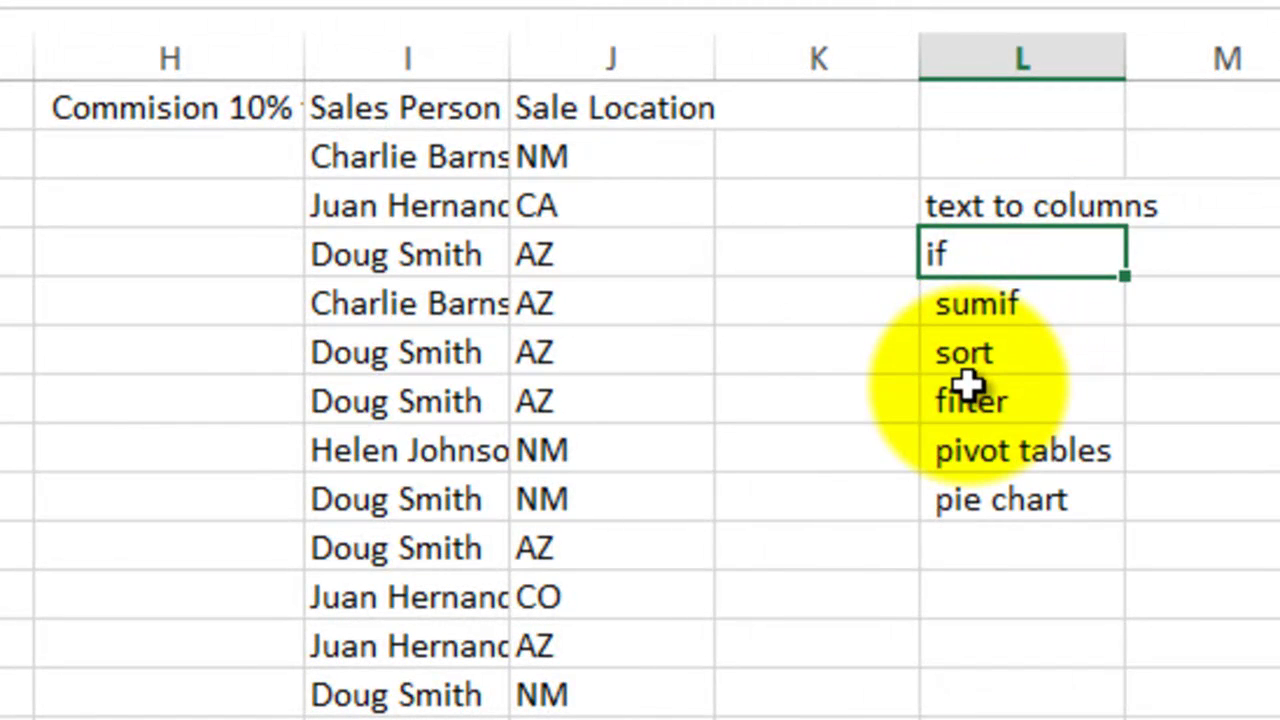
pyautogui.click(968, 304)
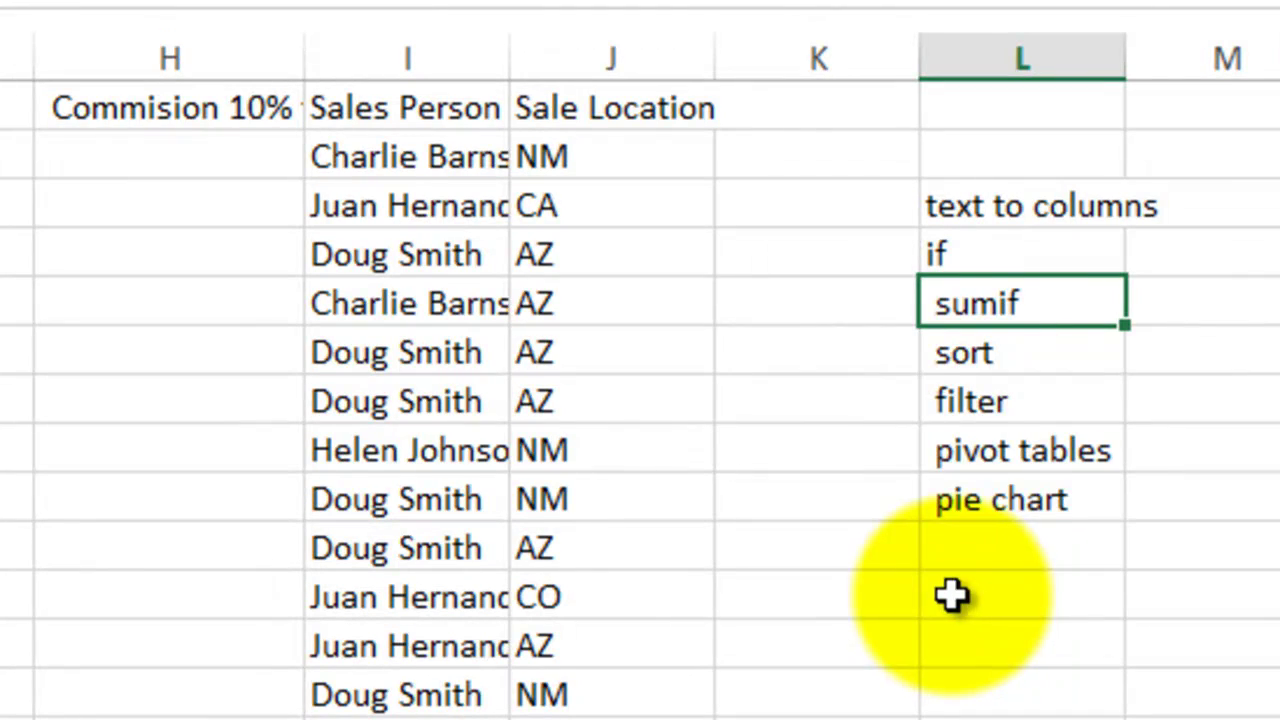
pyautogui.click(989, 350)
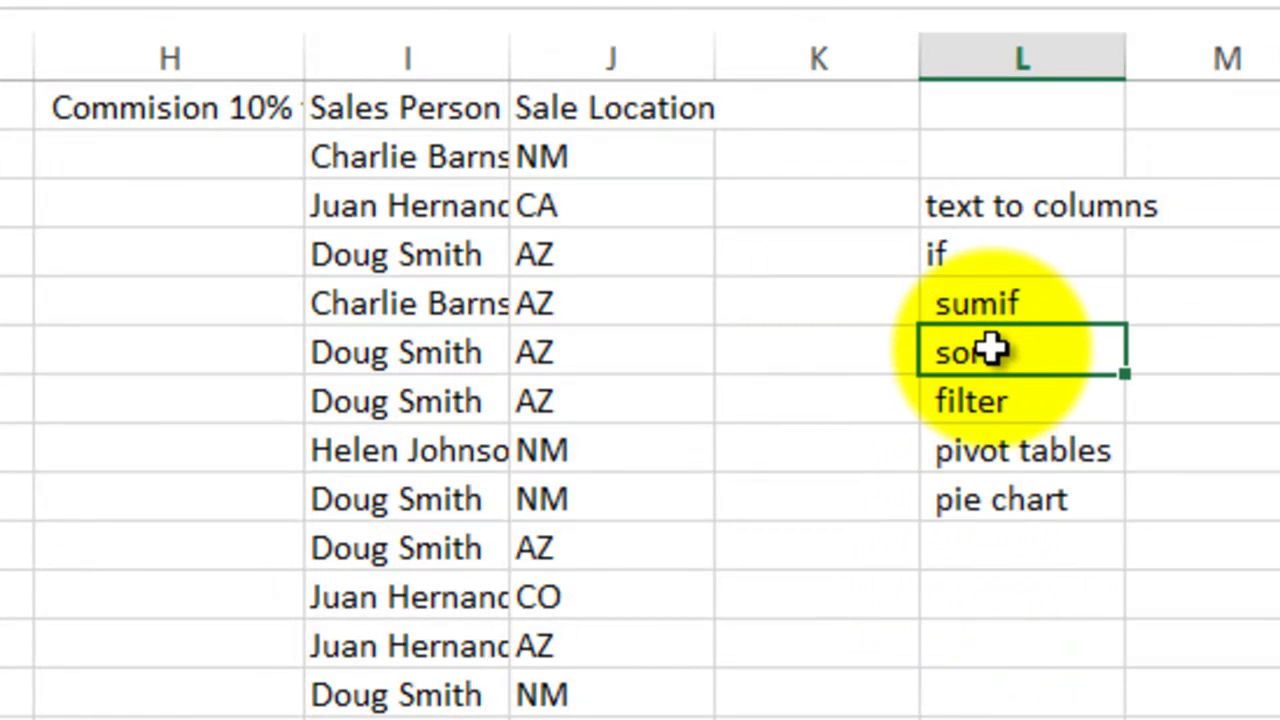
pyautogui.click(1002, 405)
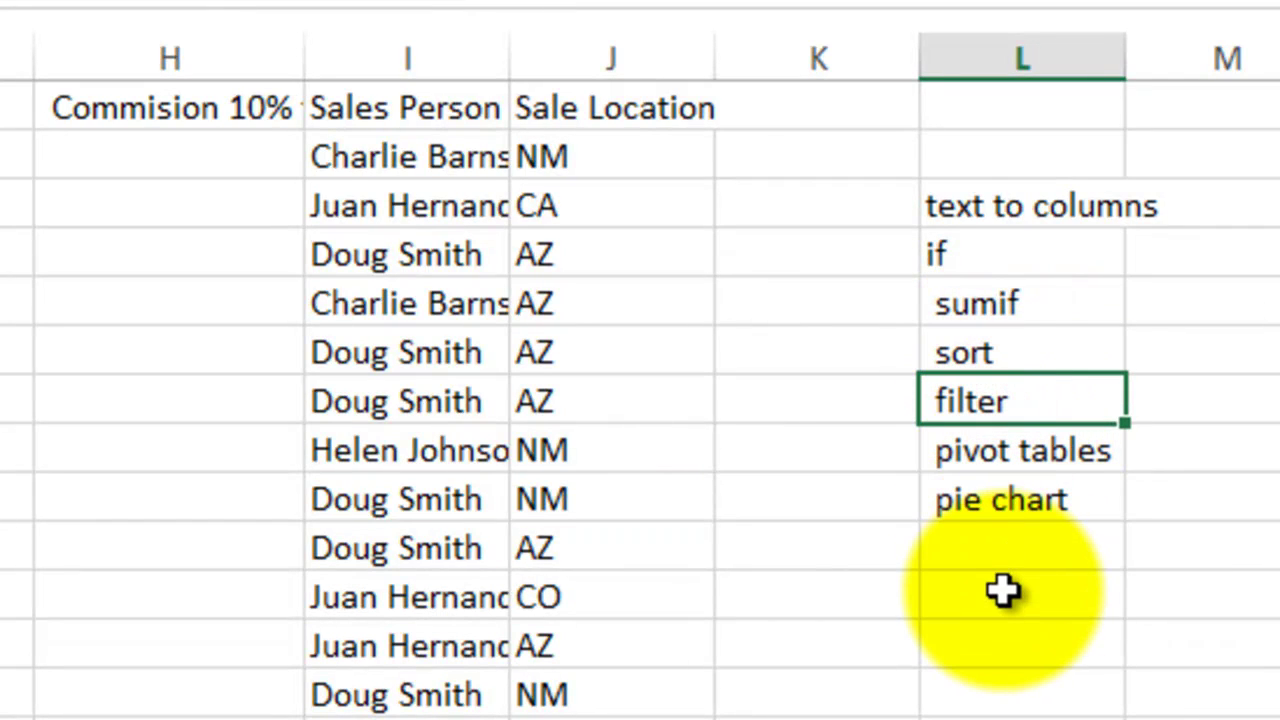
pyautogui.click(1000, 452)
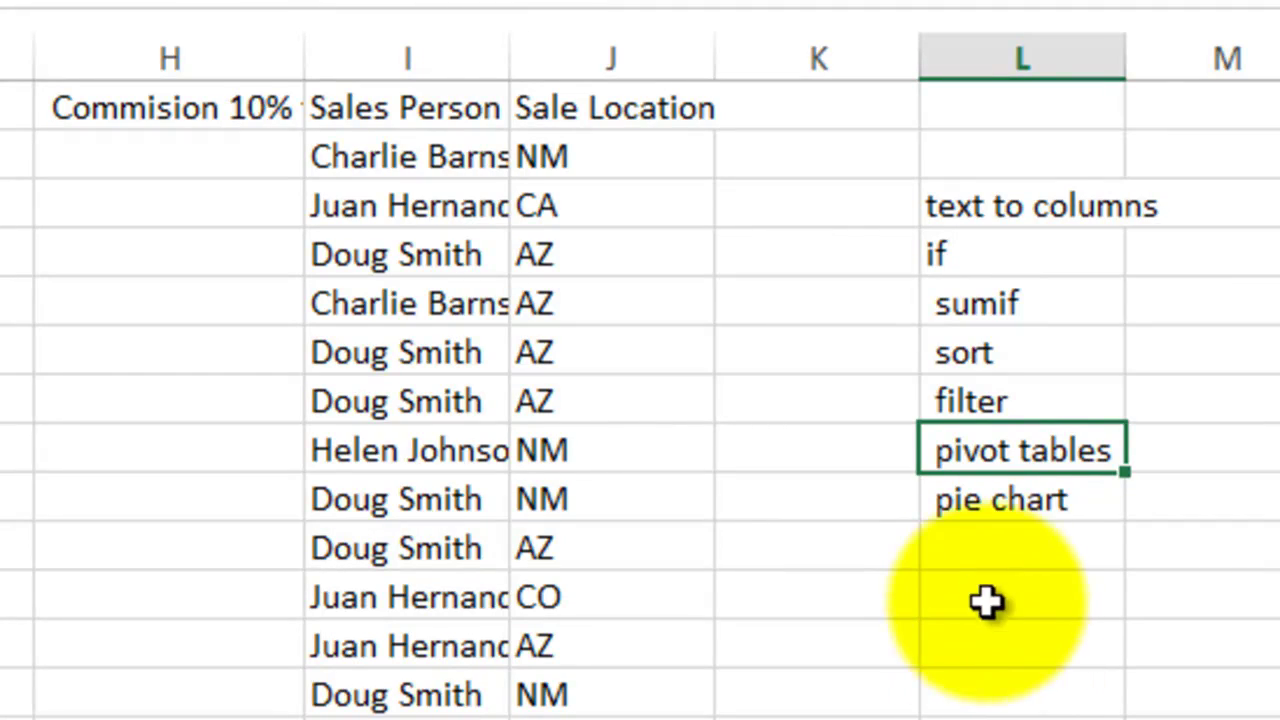
pyautogui.click(972, 502)
# Step: Apply Wrap Text to the header row A1:J1
pyautogui.click(330, 157)
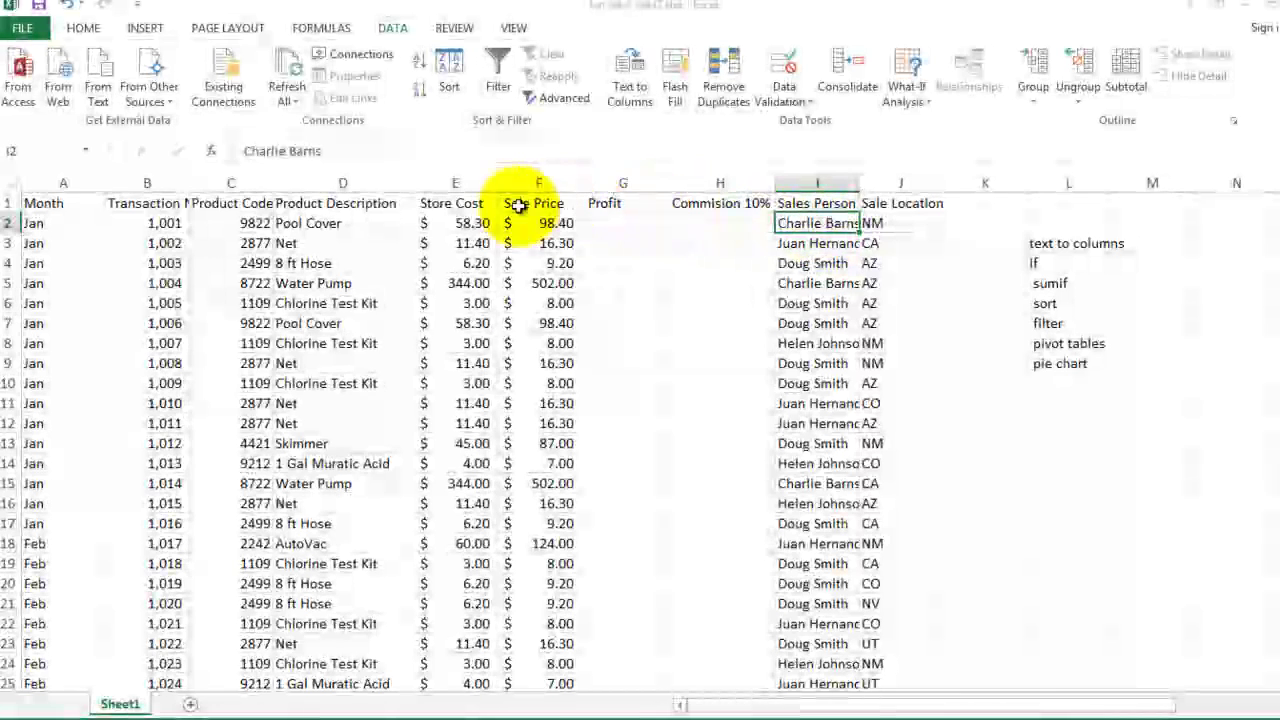
pyautogui.click(91, 203)
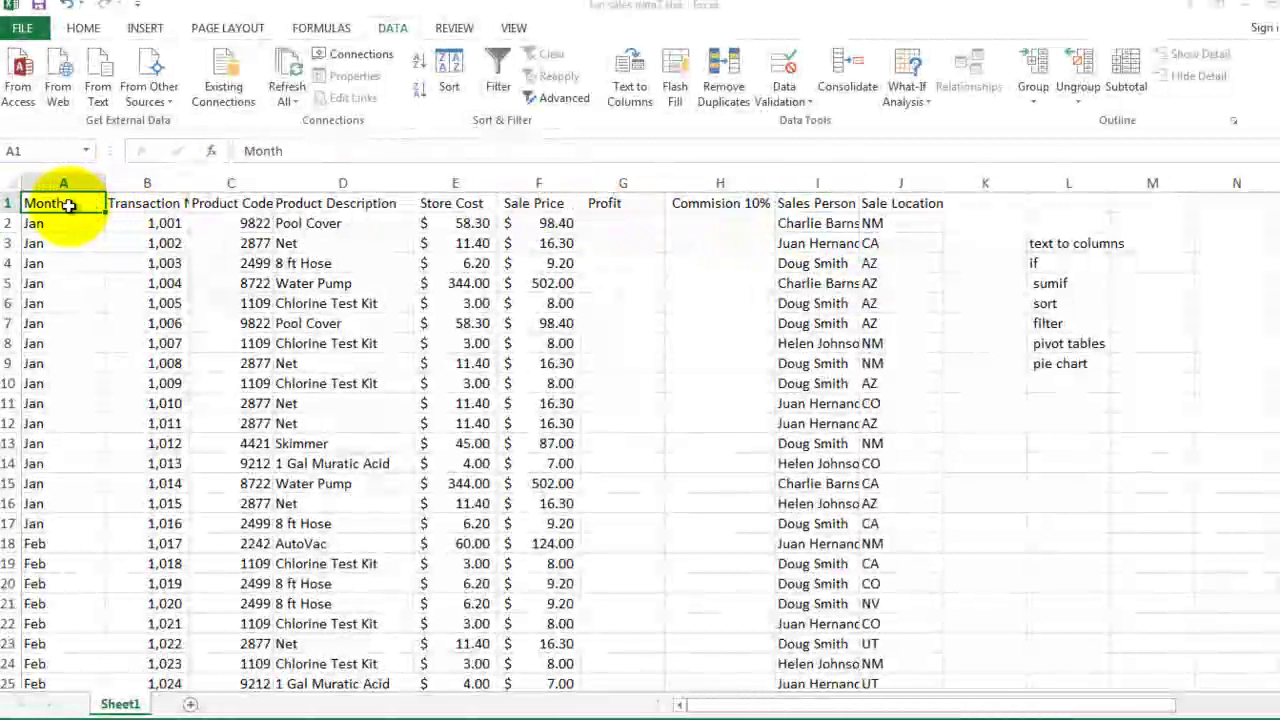
pyautogui.moveTo(63, 200); pyautogui.dragTo(888, 198)
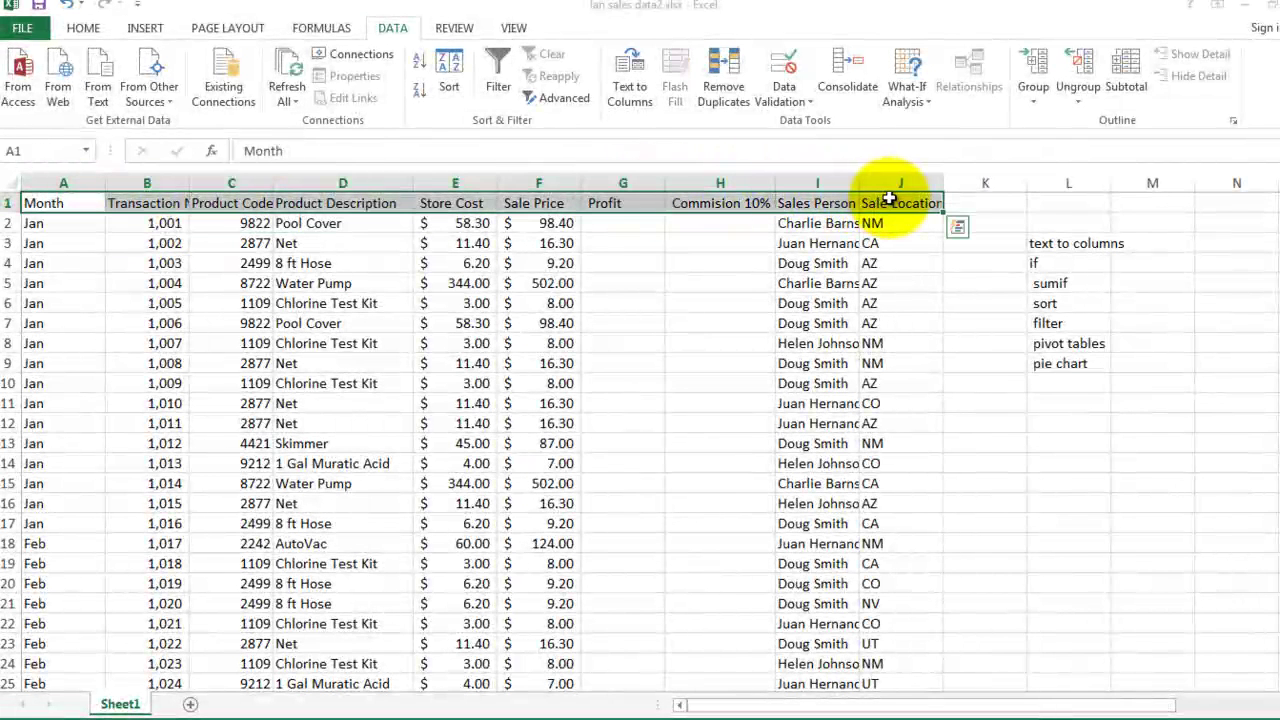
pyautogui.click(83, 28)
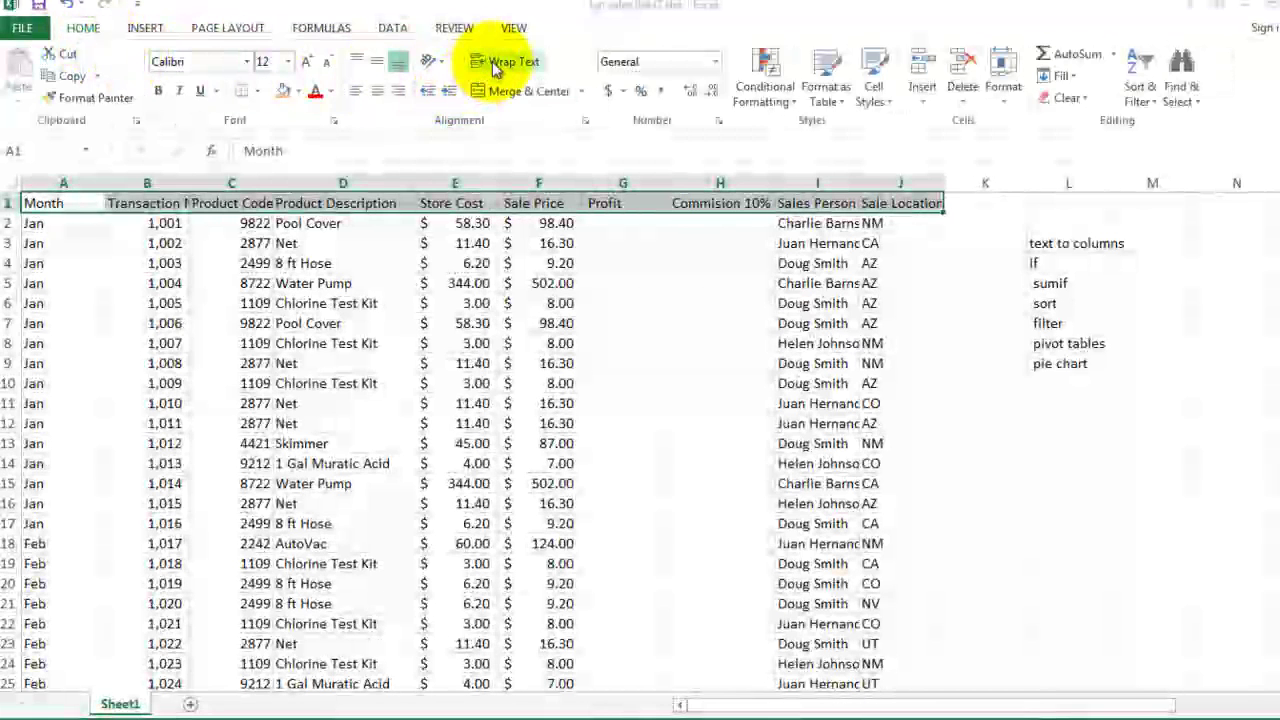
pyautogui.hotkey('shift', 'Down')
pyautogui.hotkey('shift', 'Down')
pyautogui.hotkey('shift', 'Down')
pyautogui.hotkey('shift', 'Down')
pyautogui.click(493, 64)
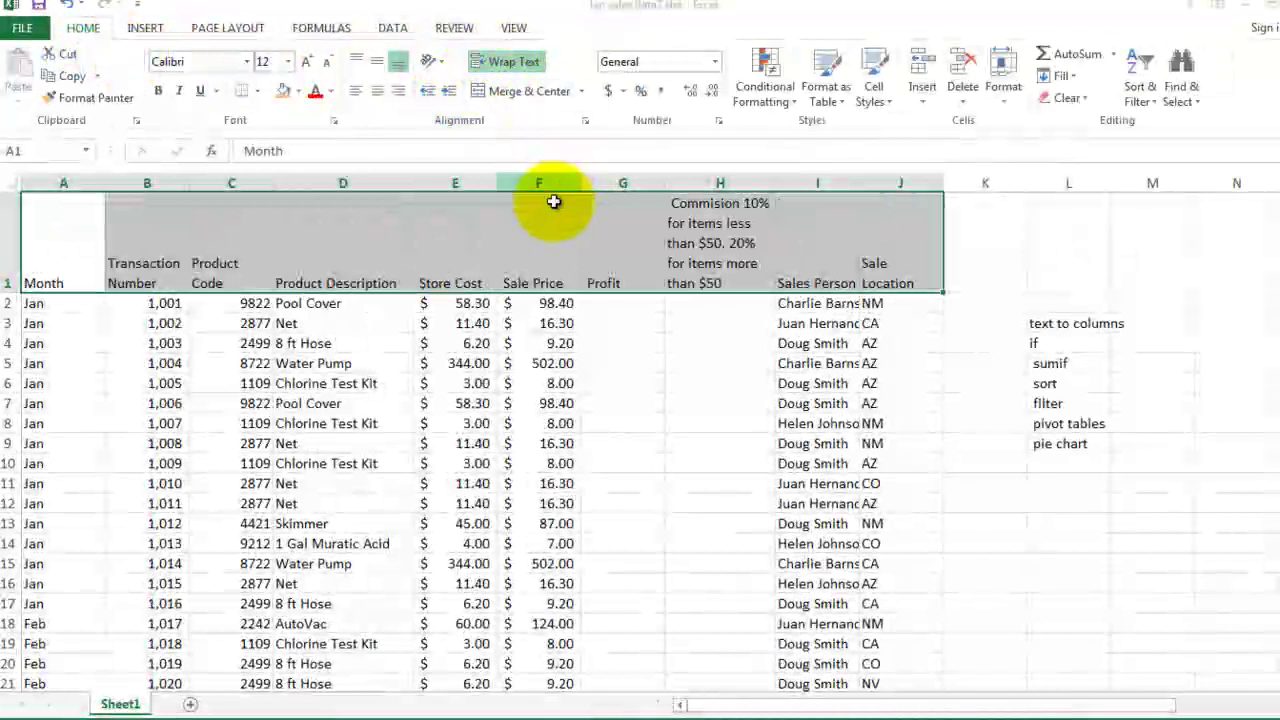
# Step: Check that the Transaction Number, Product Code and commission headings now wrap onto several lines
pyautogui.click(648, 363)
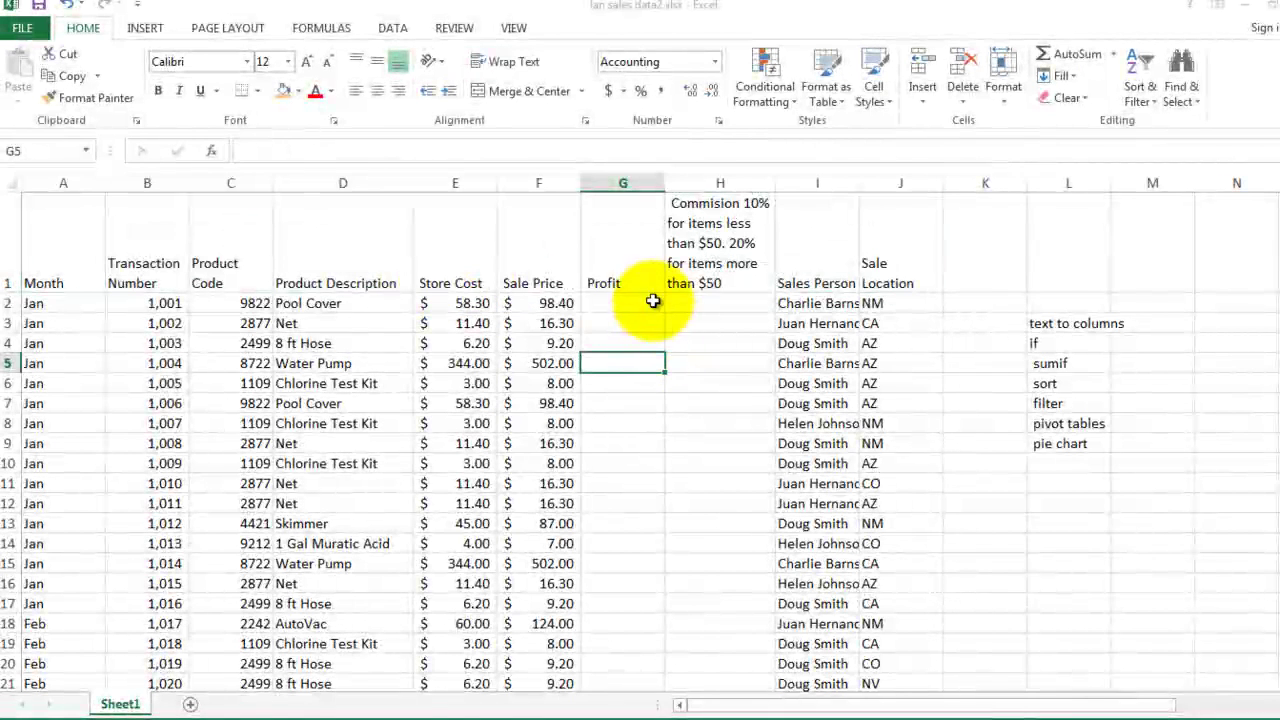
pyautogui.click(166, 260)
pyautogui.click(251, 250)
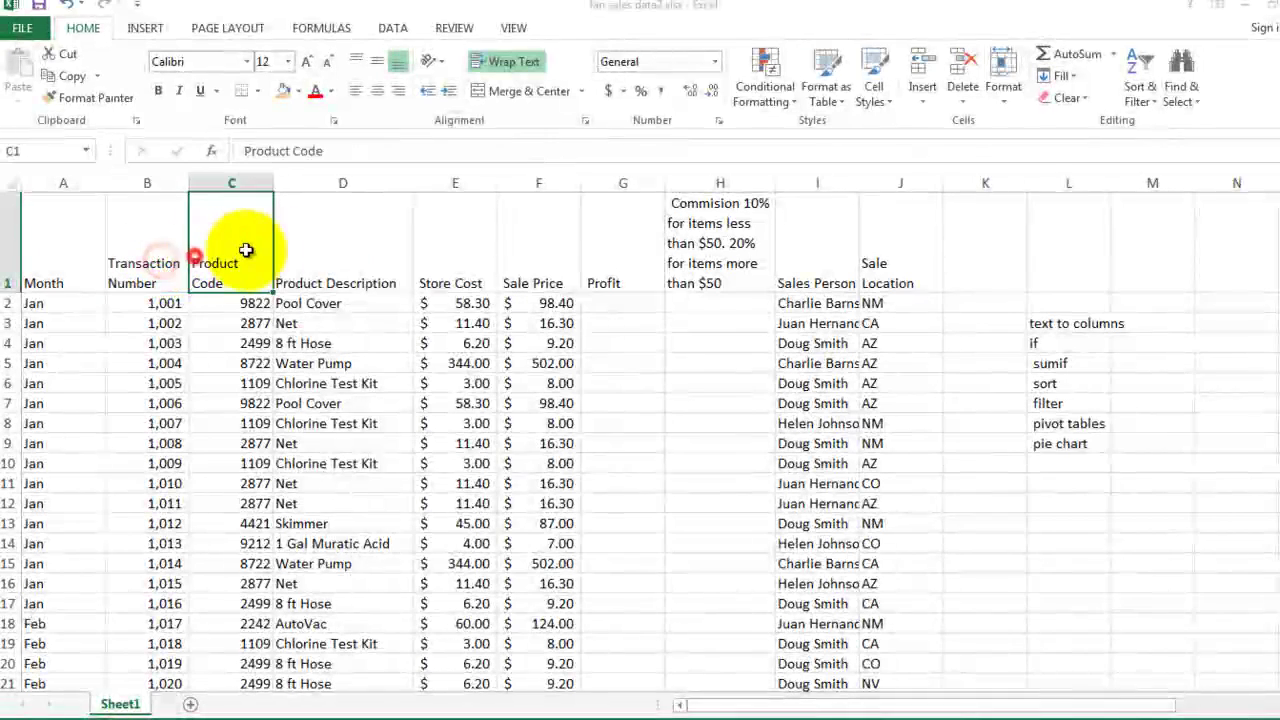
pyautogui.click(728, 243)
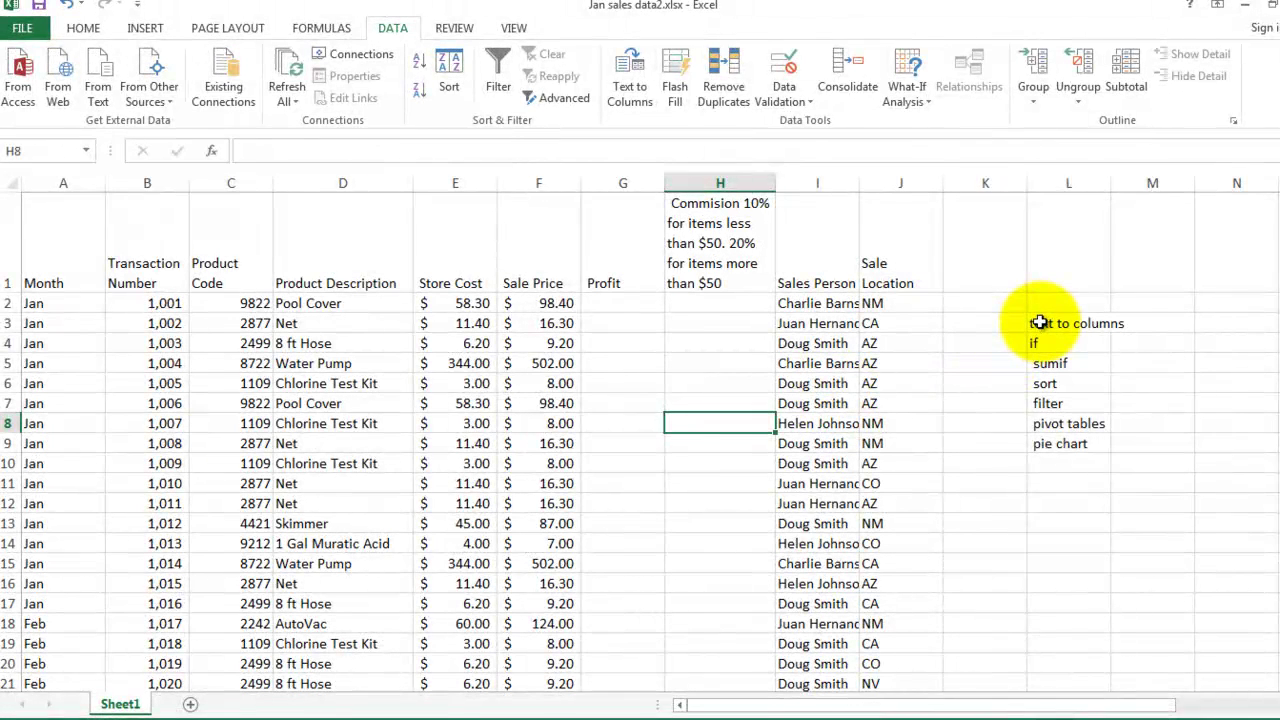
# Step: Insert a blank column J before Sale Location, shifting Sale Location to column K
pyautogui.click(1040, 322)
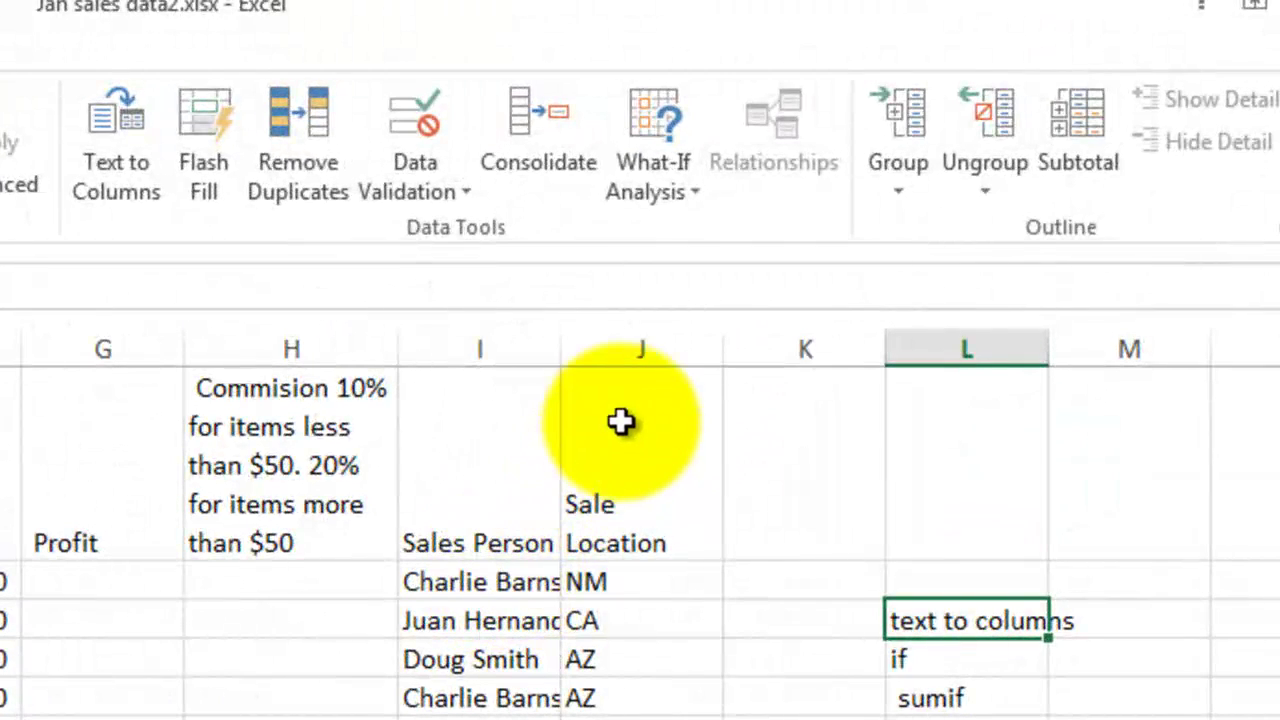
pyautogui.click(630, 350)
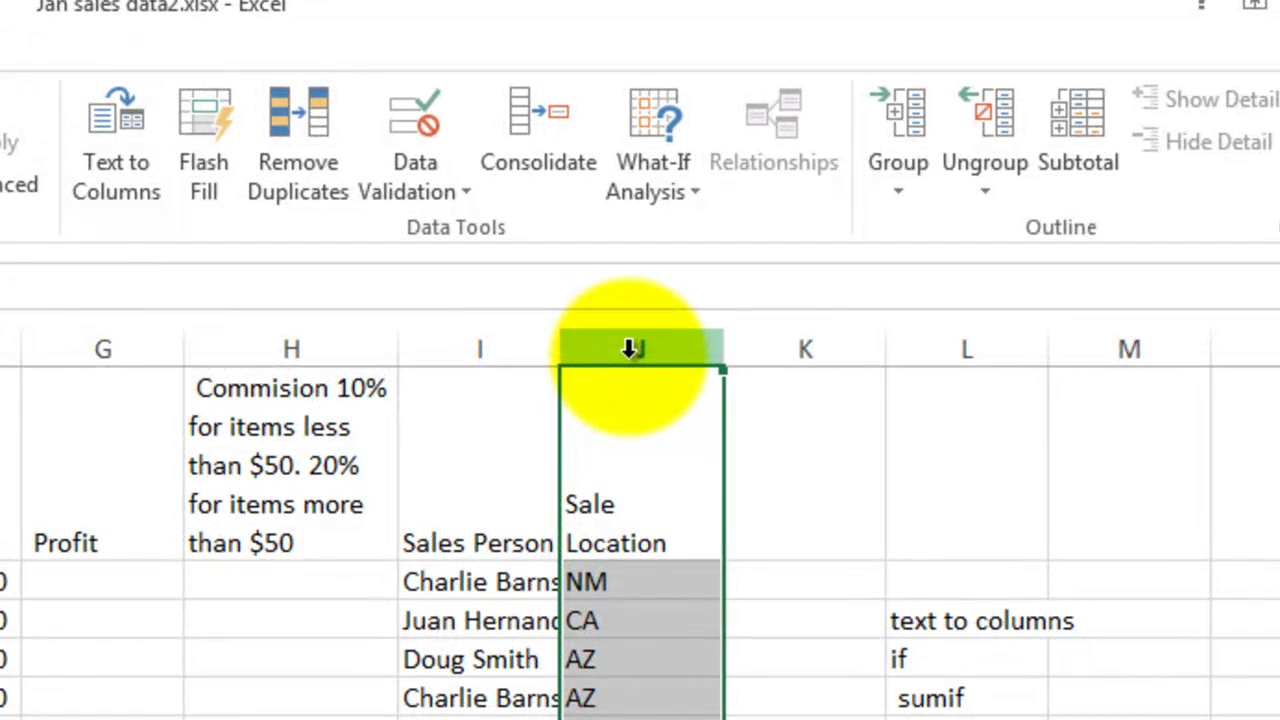
pyautogui.rightClick(630, 348)
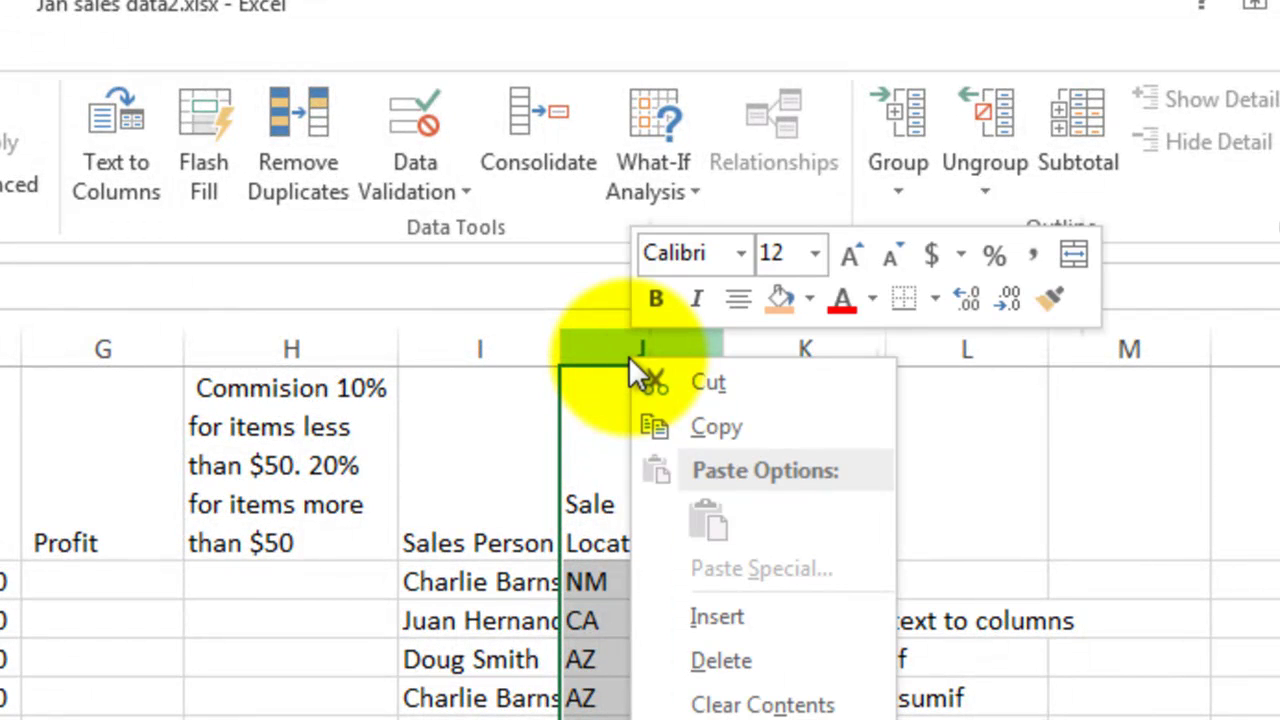
pyautogui.click(676, 614)
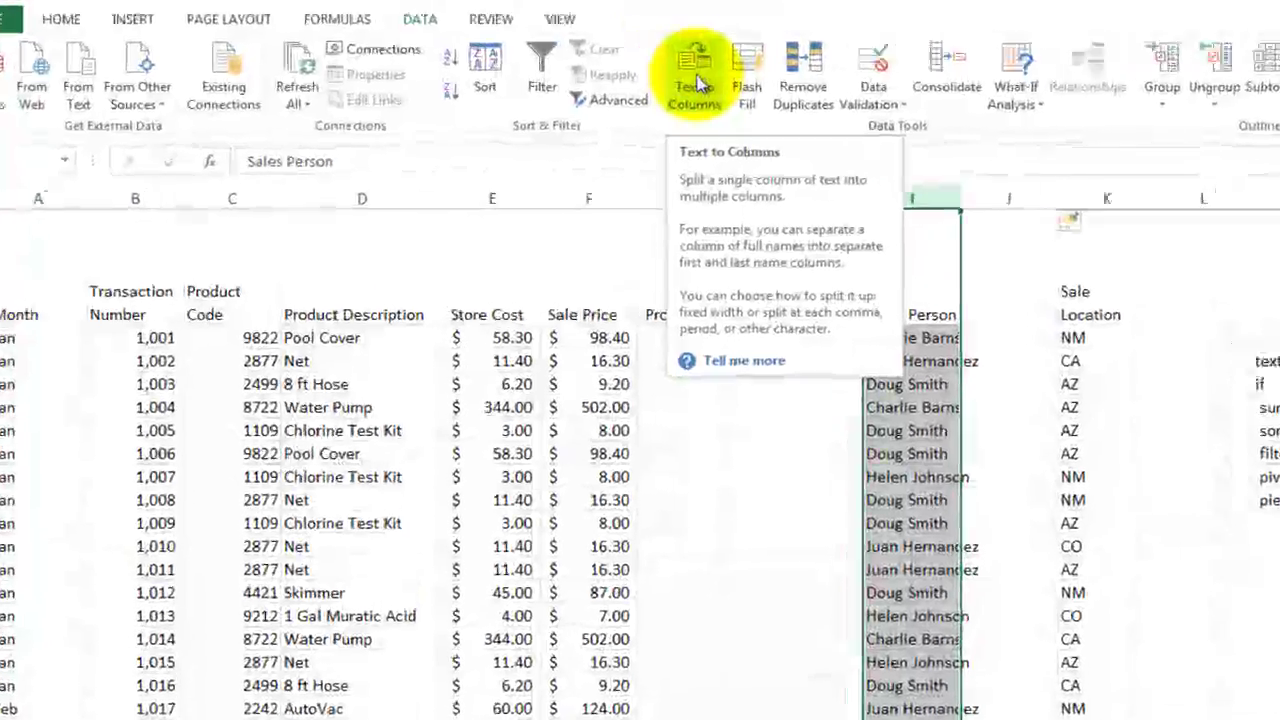
# Step: In Text to Columns, choose Delimited and split the Sales Person names on Space only
pyautogui.click(699, 83)
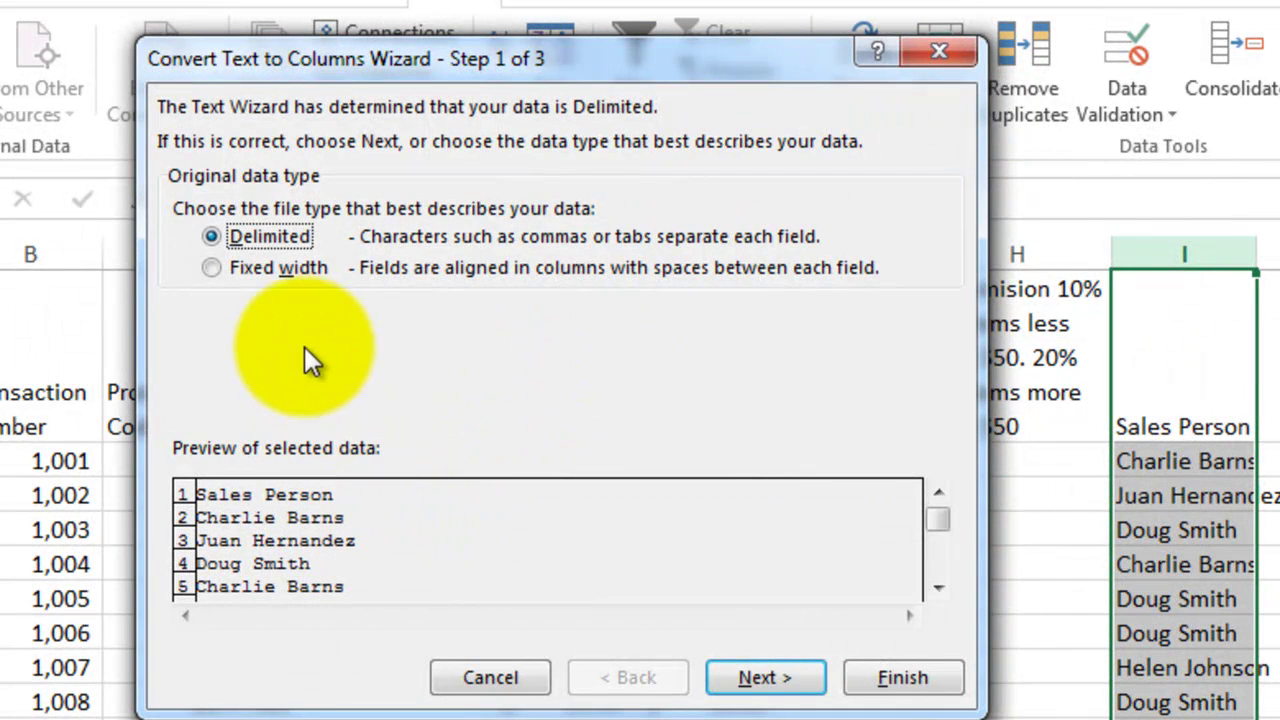
pyautogui.click(260, 268)
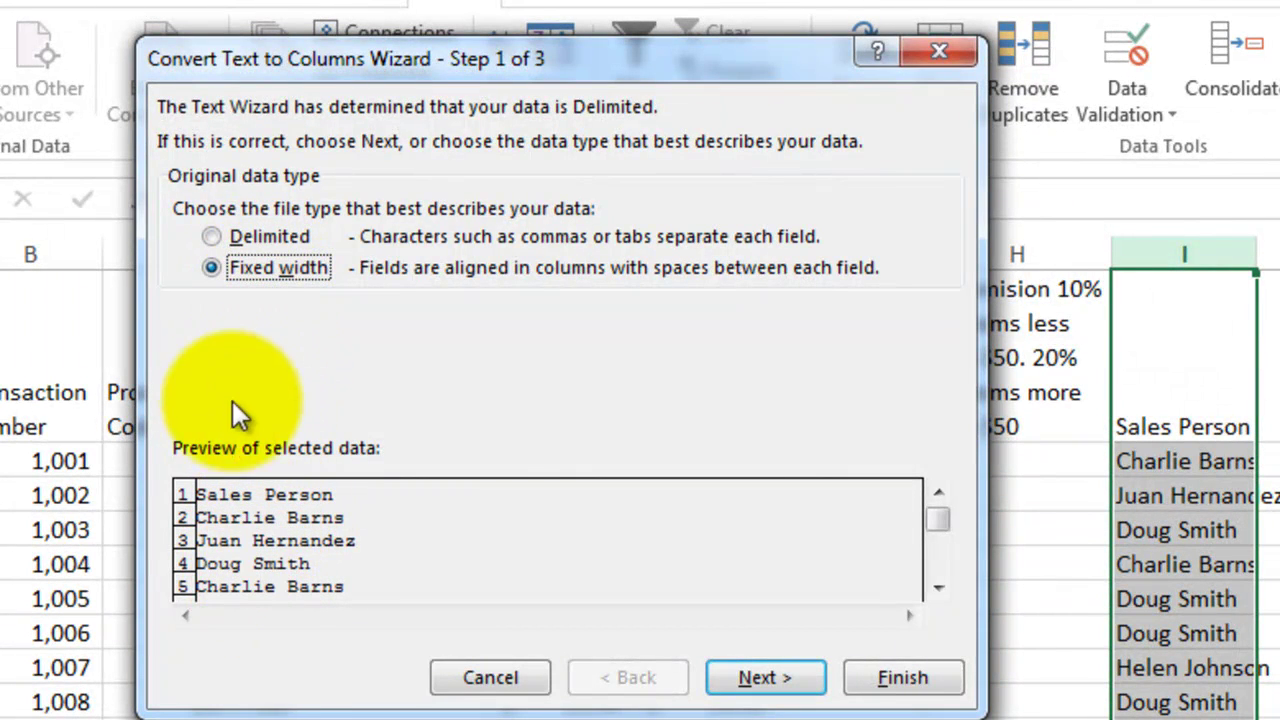
pyautogui.click(209, 236)
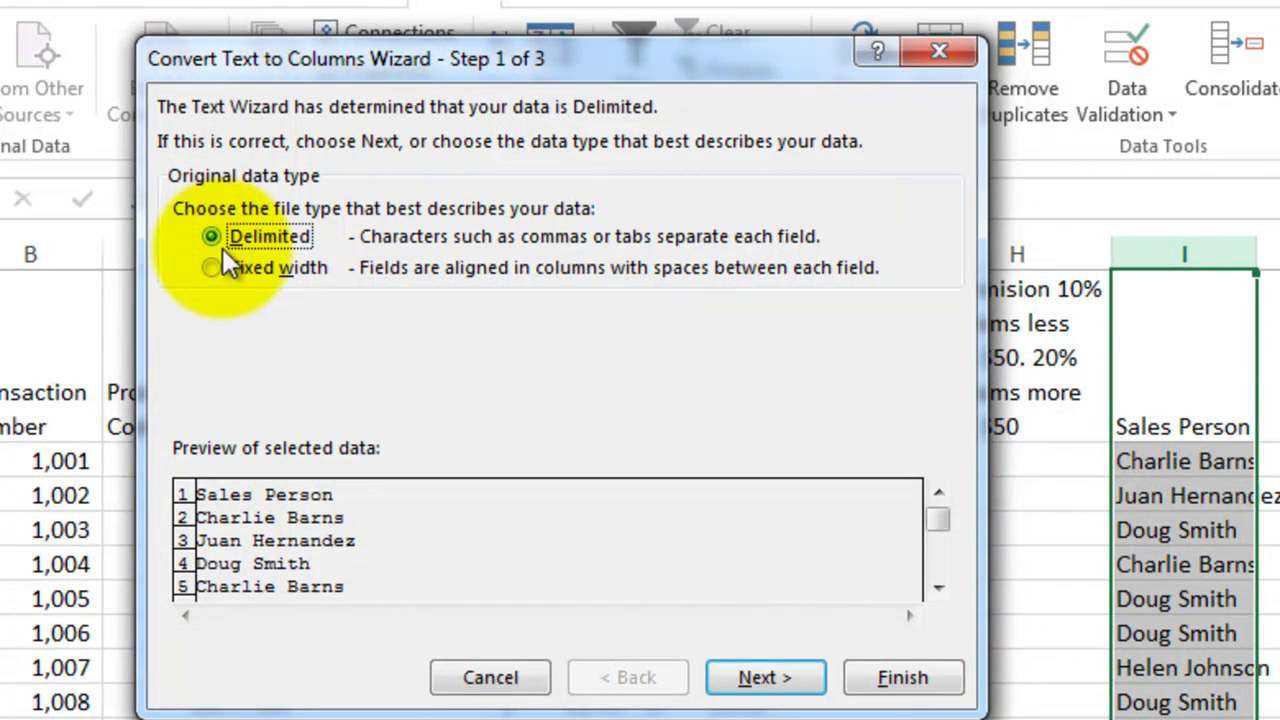
pyautogui.click(740, 678)
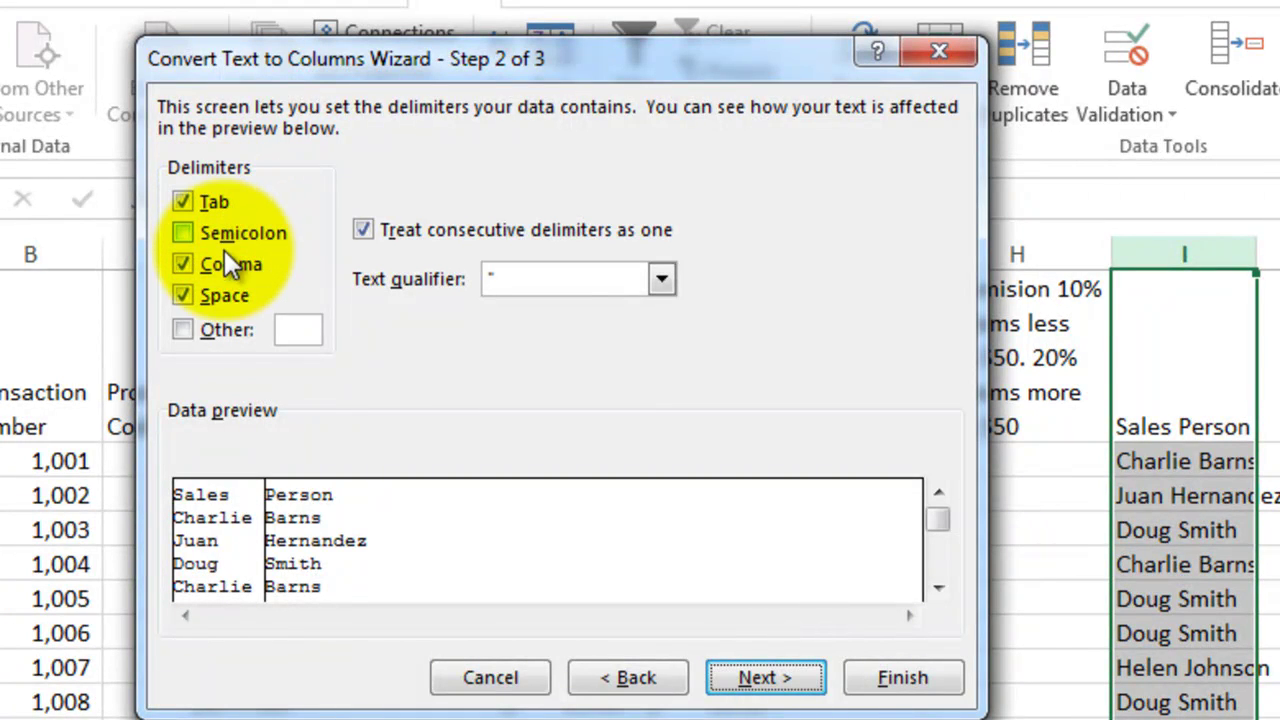
pyautogui.click(211, 296)
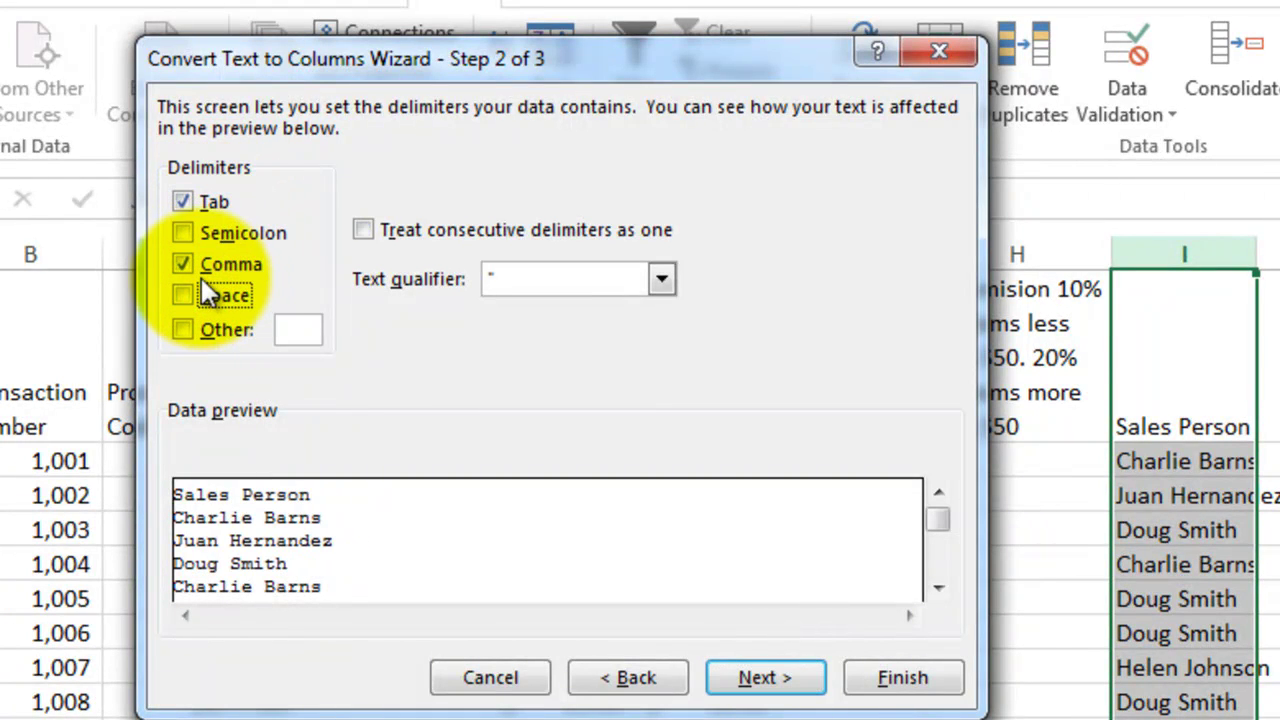
pyautogui.click(197, 264)
pyautogui.click(191, 205)
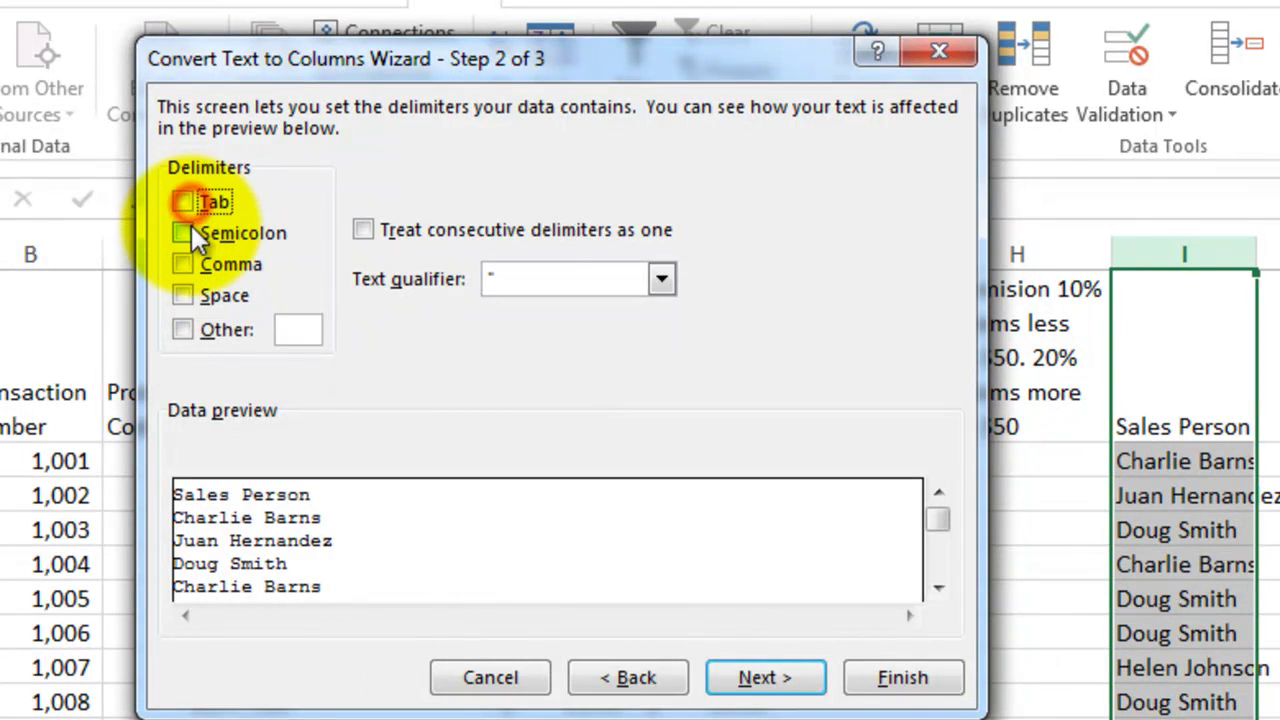
pyautogui.click(181, 294)
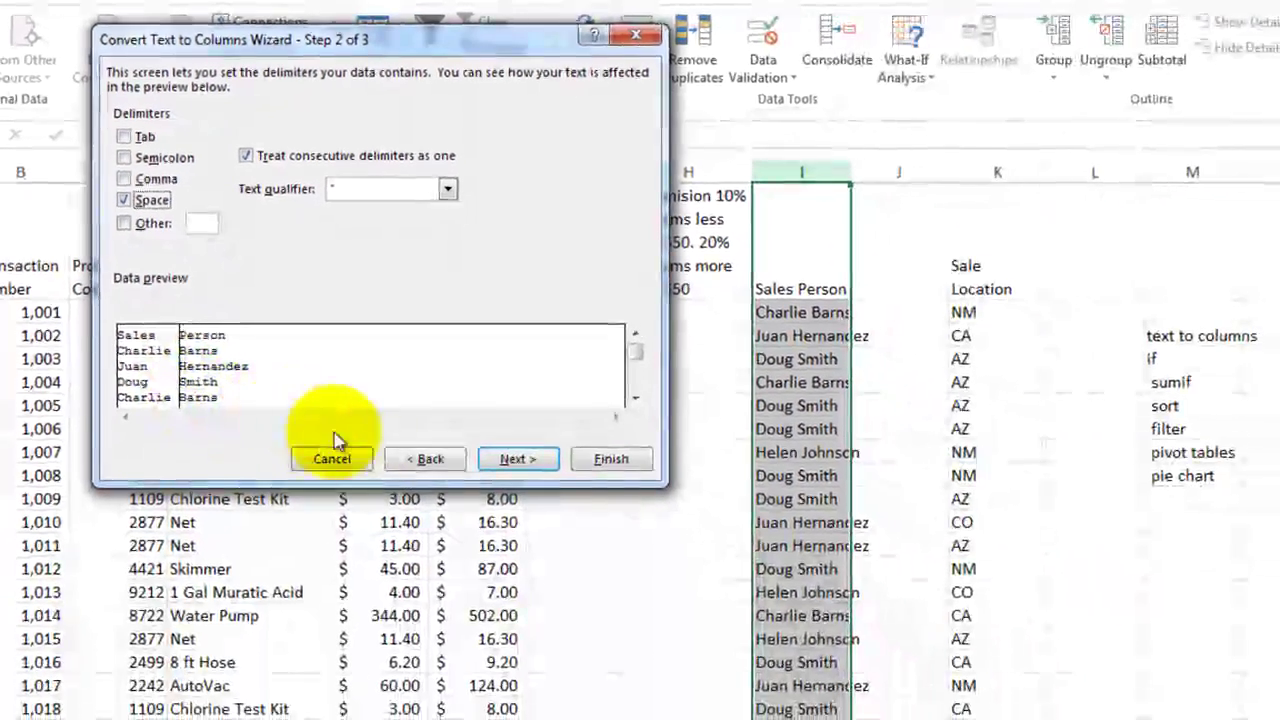
# Step: Finish the name split and head columns I and J 'First Name' and 'Last Name'
pyautogui.click(627, 462)
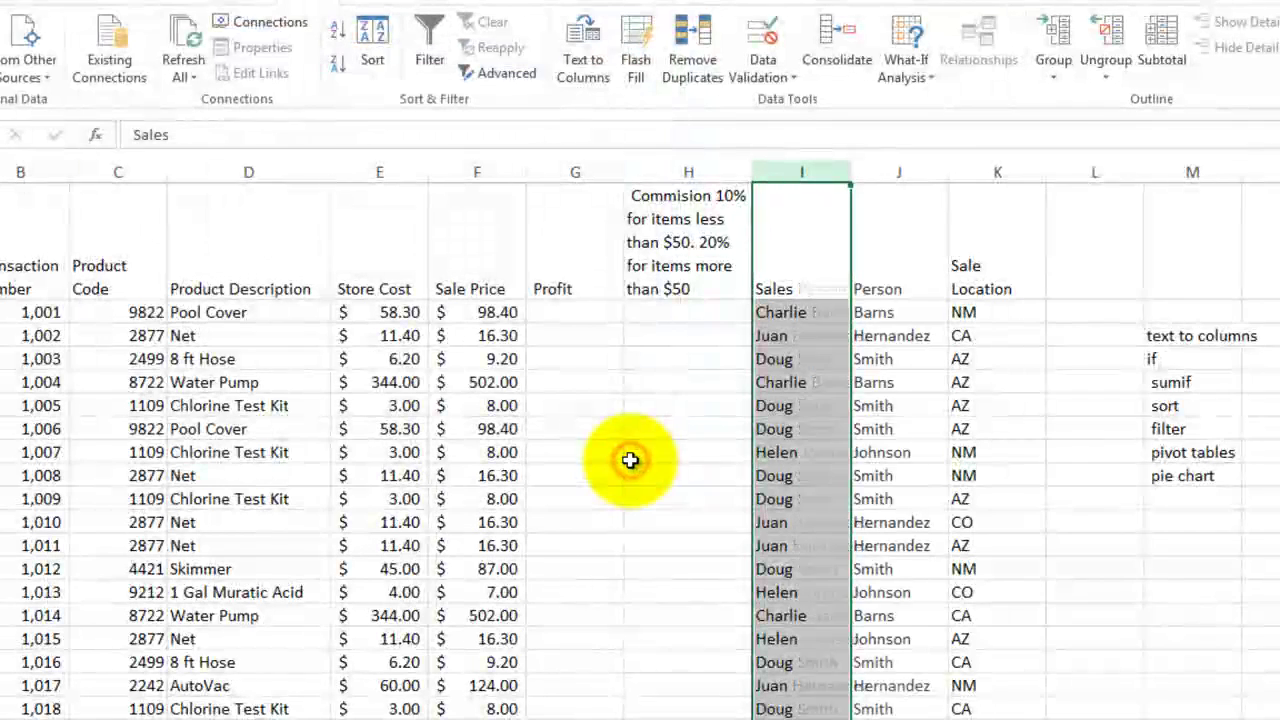
pyautogui.click(810, 288)
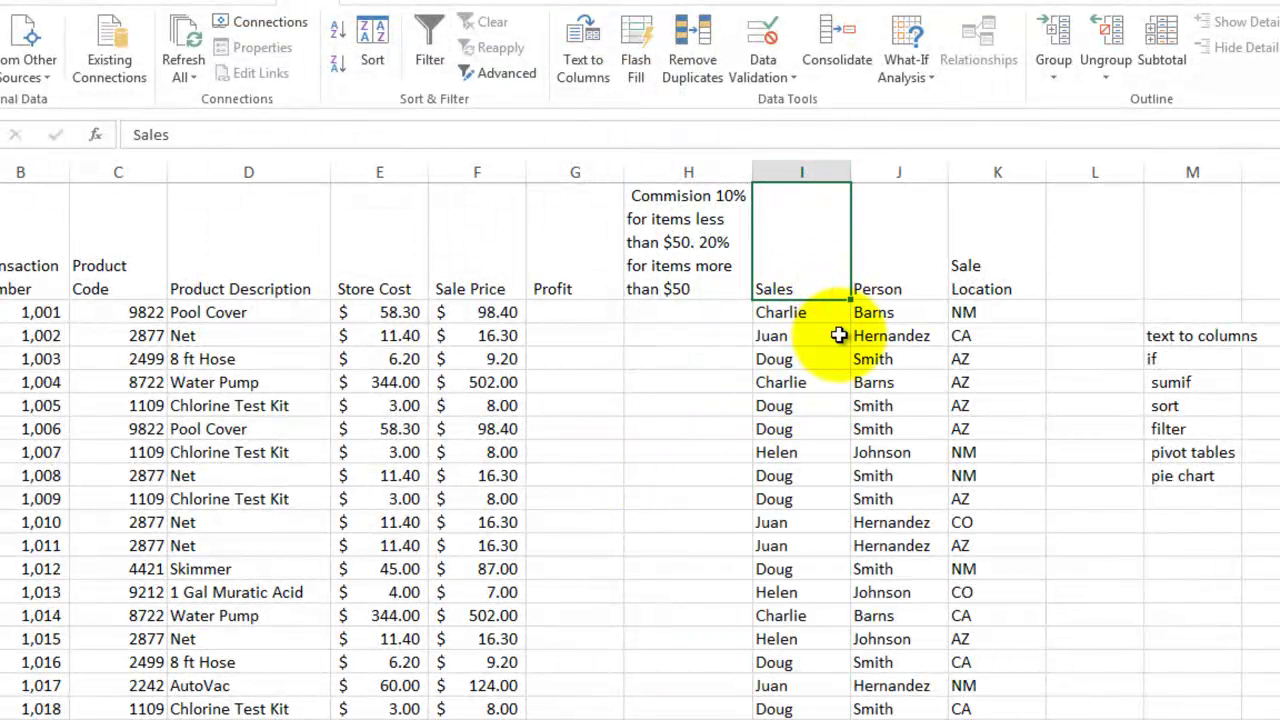
pyautogui.write('First')
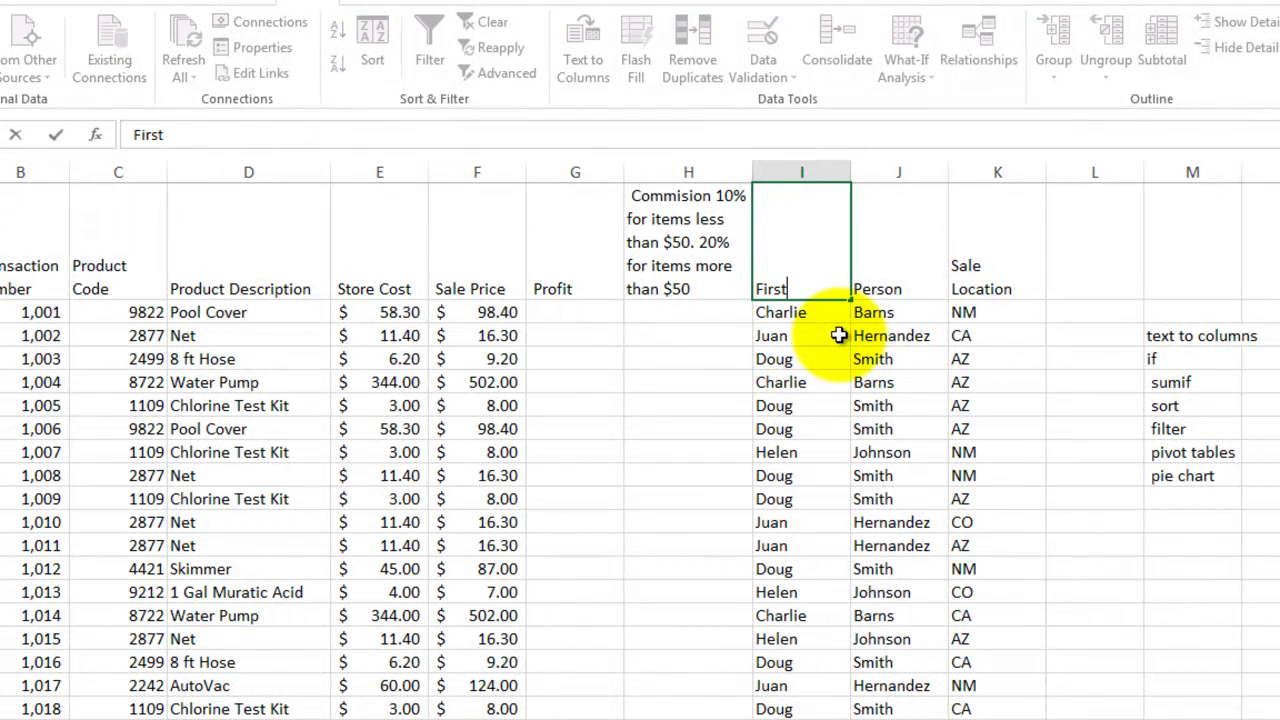
pyautogui.write(' Name')
pyautogui.press('Tab')
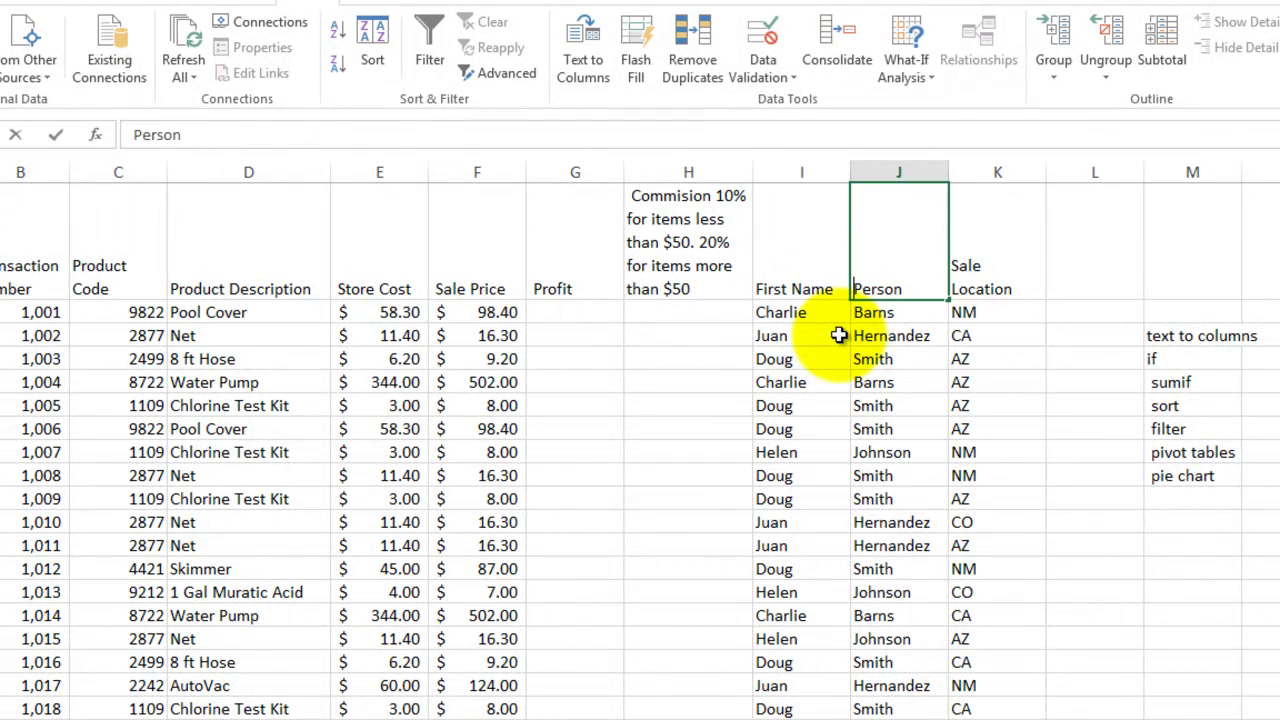
pyautogui.write('Last Name')
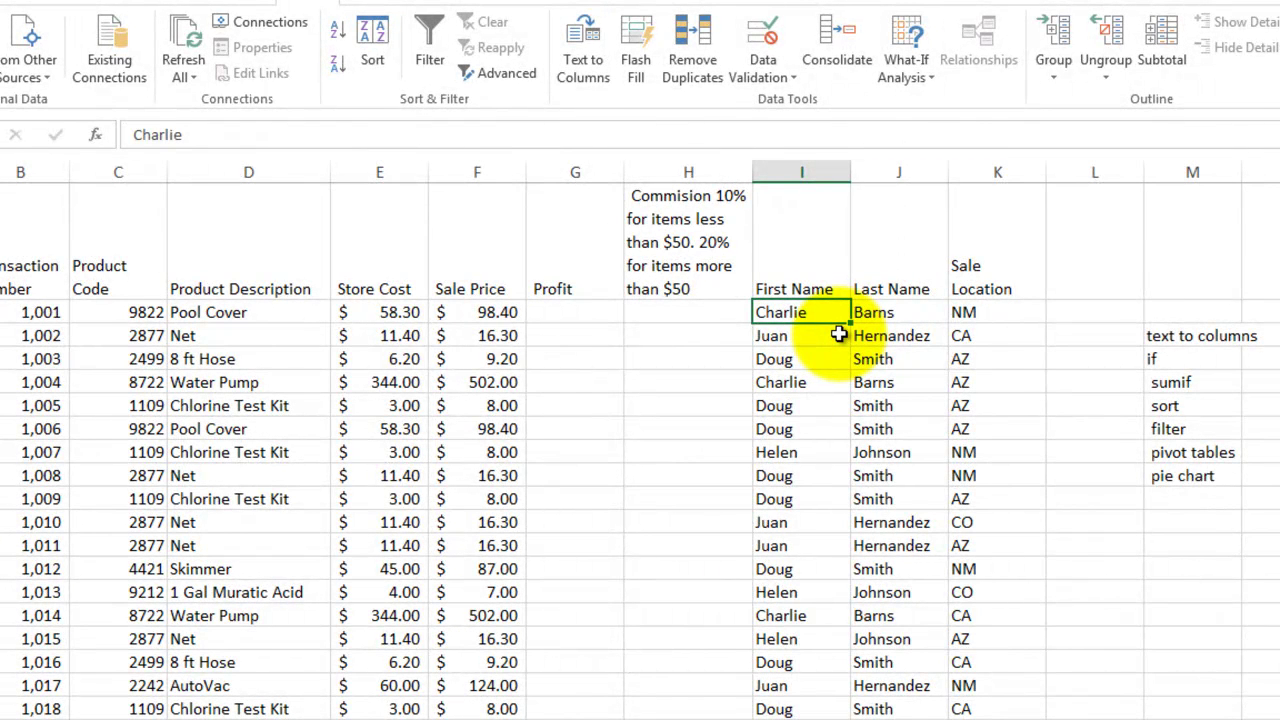
pyautogui.click(581, 311)
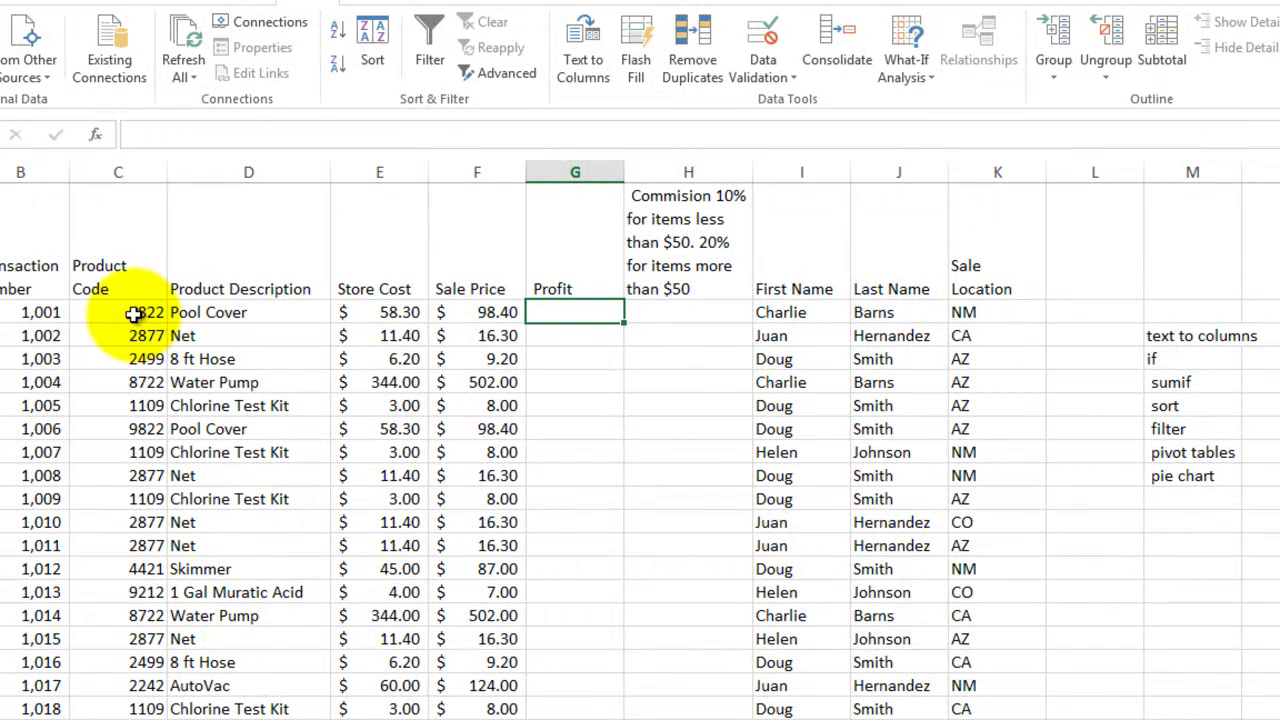
# Step: Enter =F2-E2 in G2 so the first sale's profit shows $40.10
pyautogui.click(140, 313)
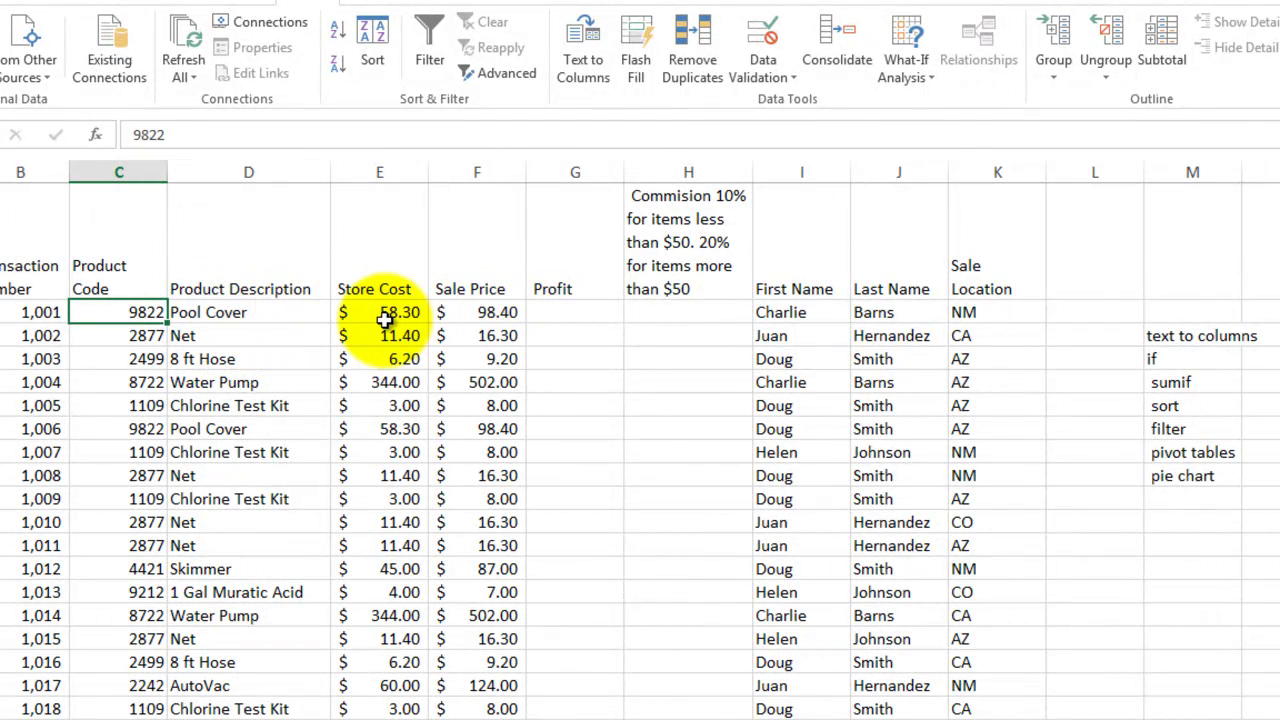
pyautogui.click(478, 311)
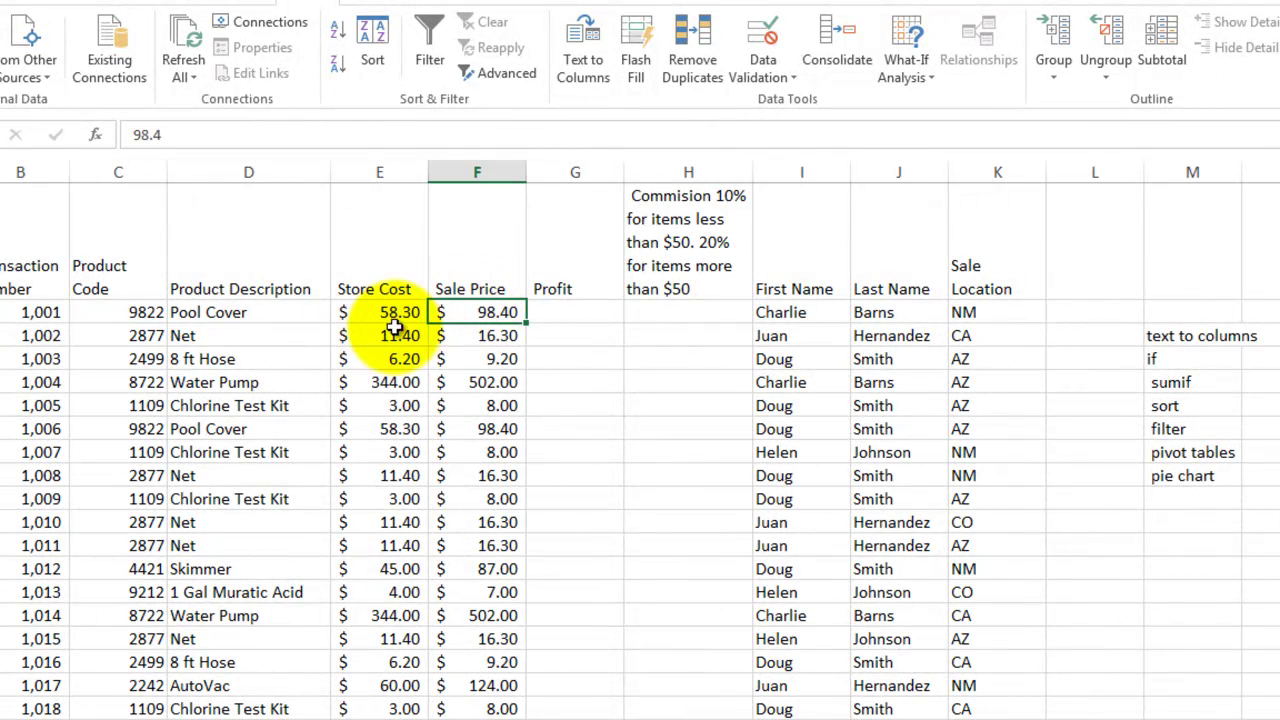
pyautogui.click(562, 310)
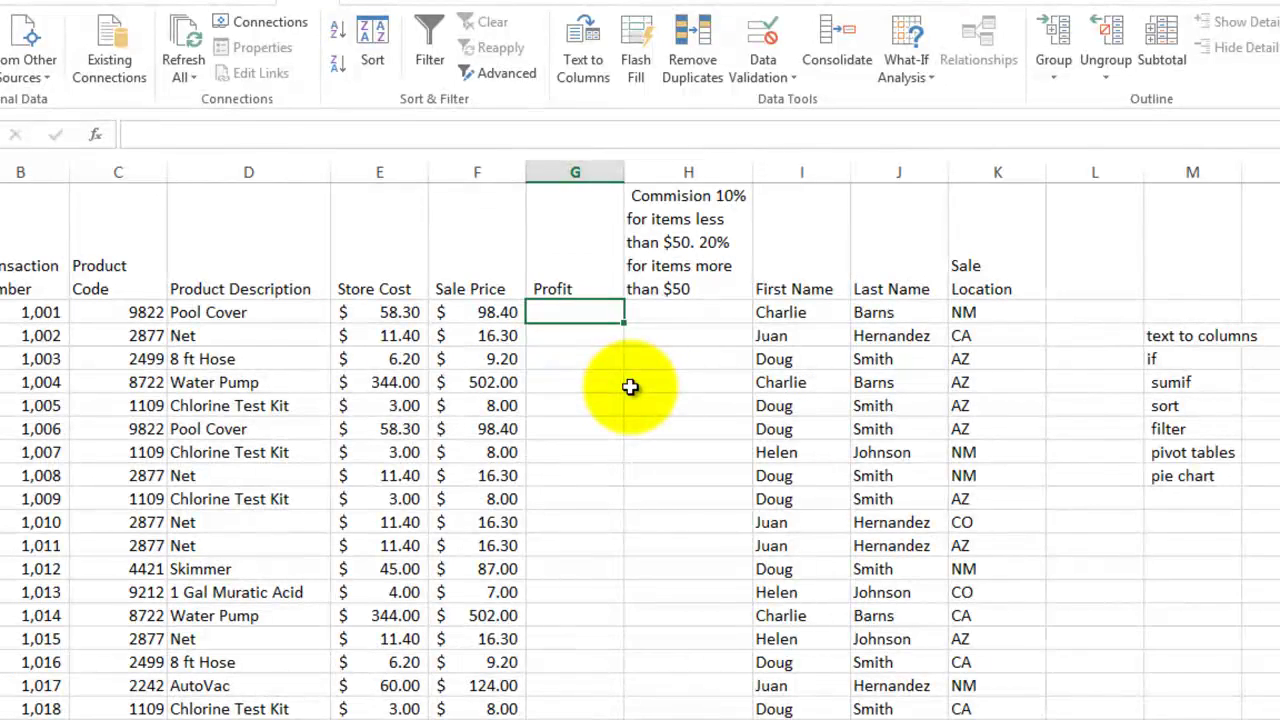
pyautogui.write('=')
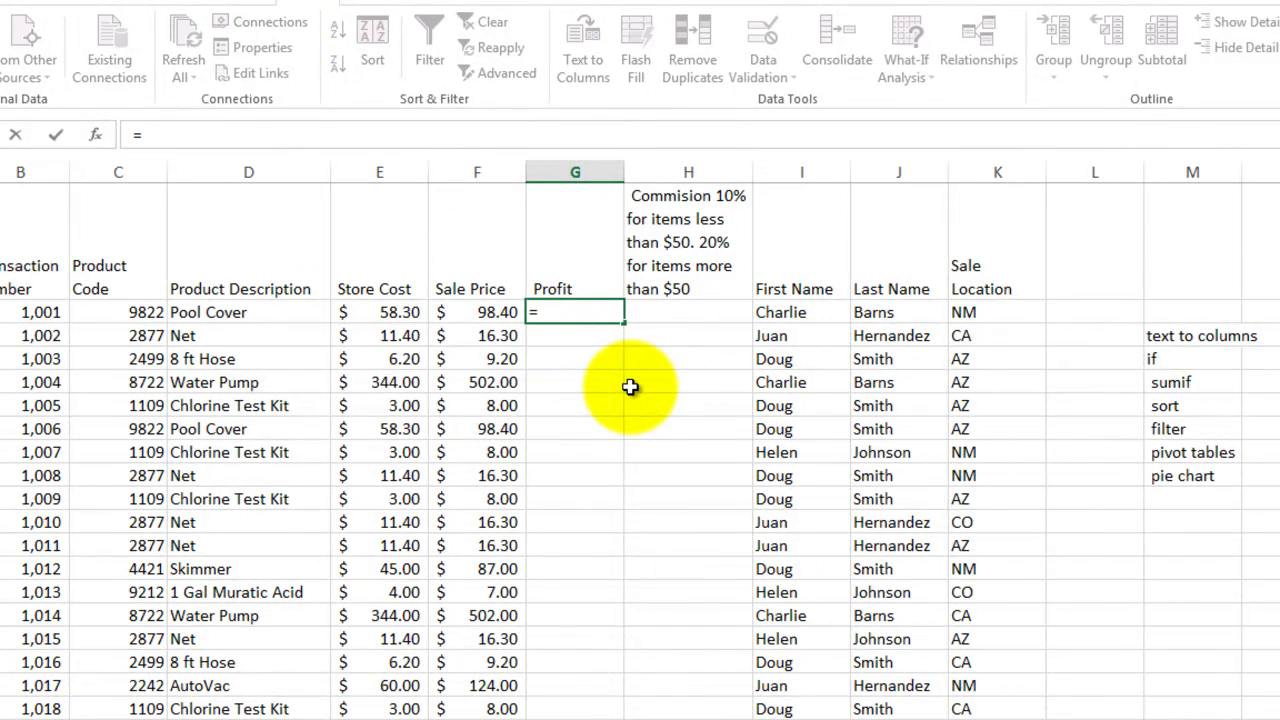
pyautogui.click(492, 313)
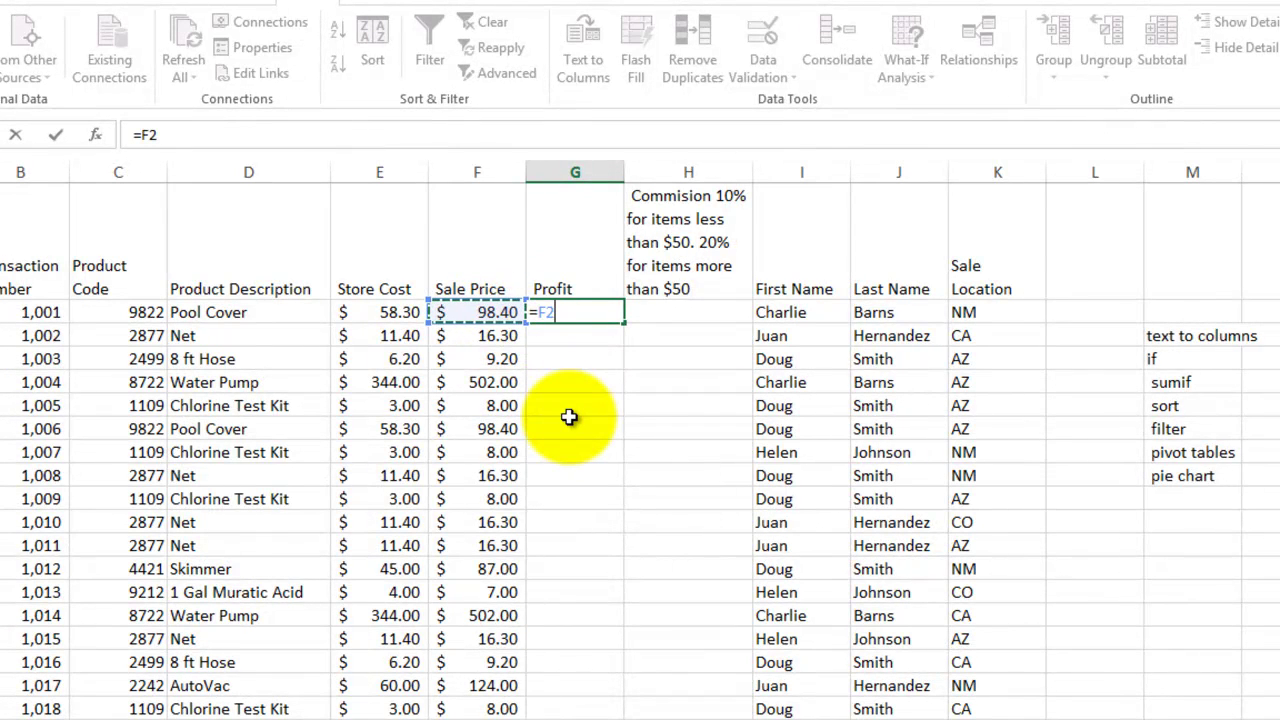
pyautogui.write('-')
pyautogui.click(390, 310)
pyautogui.press('Return')
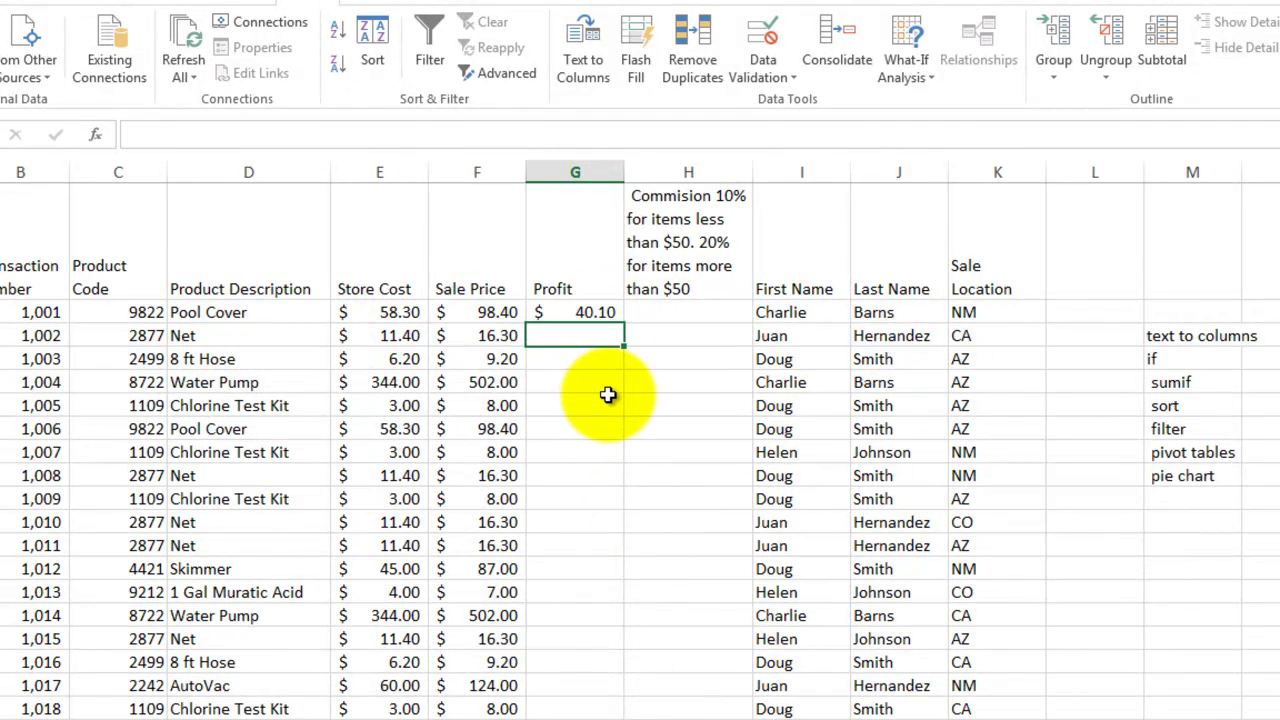
# Step: Format the $40.10 profit in G2 as Accounting currency
pyautogui.click(582, 316)
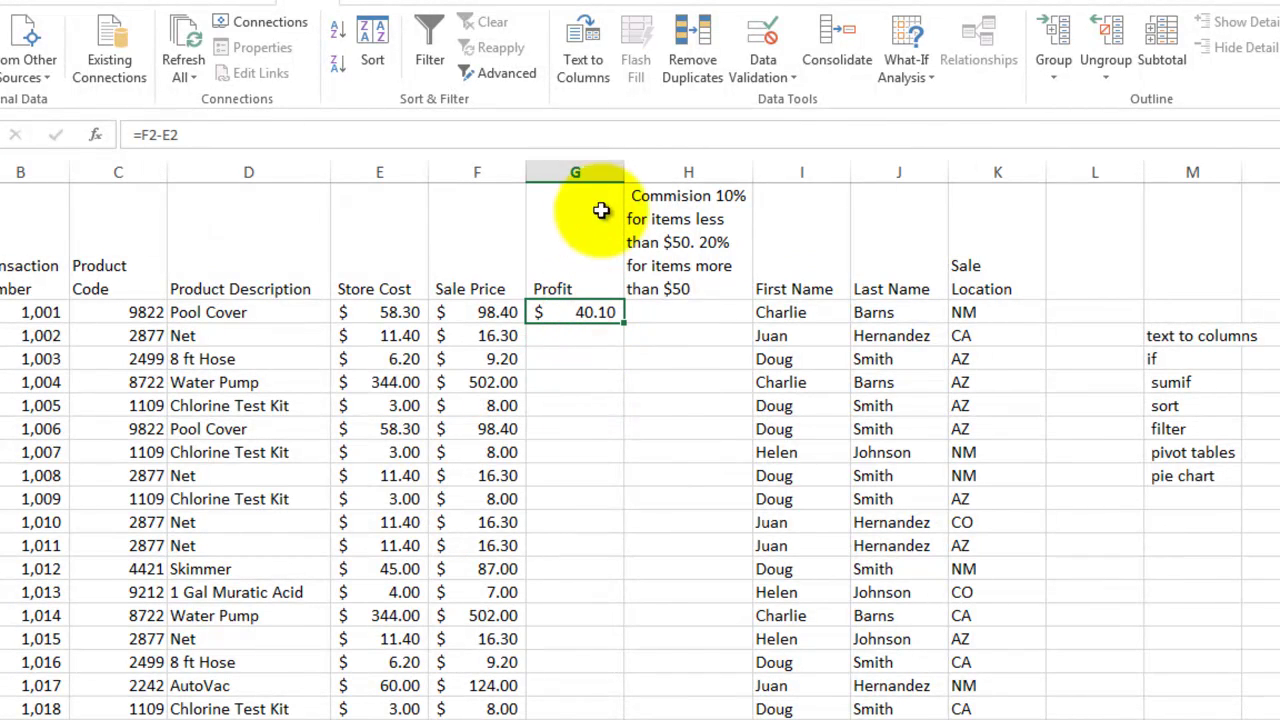
pyautogui.click(25, 2)
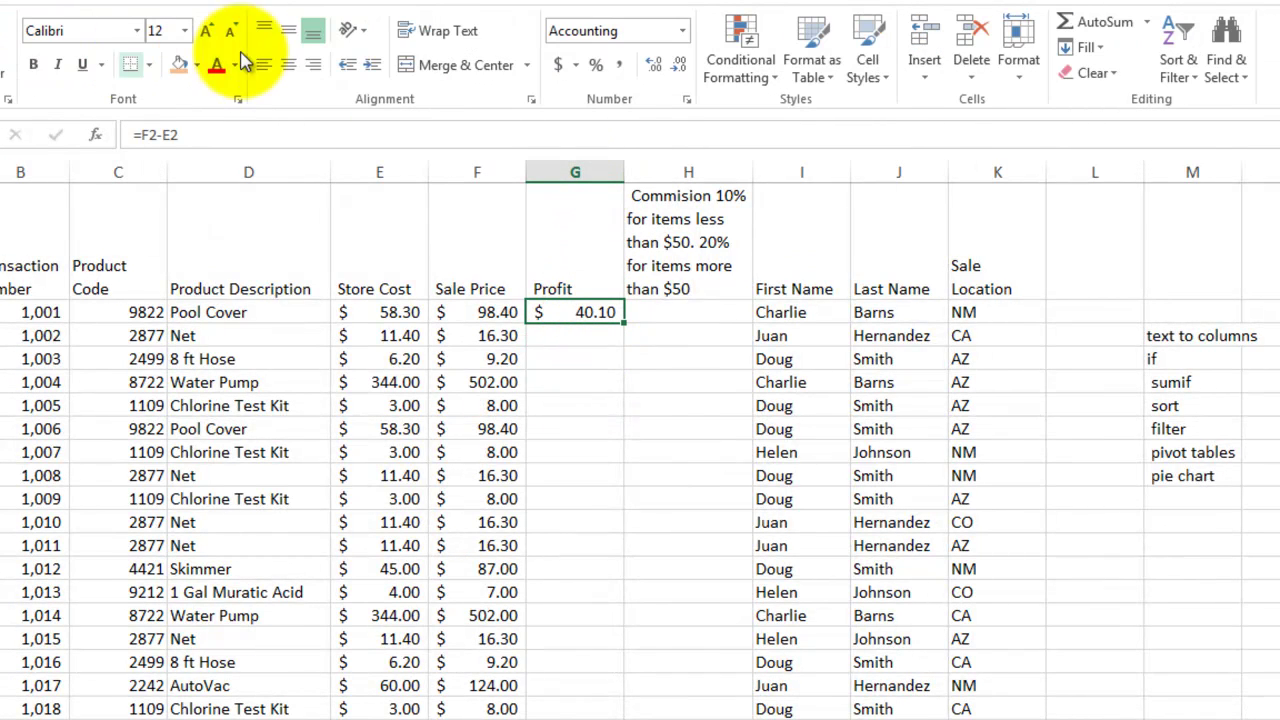
pyautogui.click(562, 68)
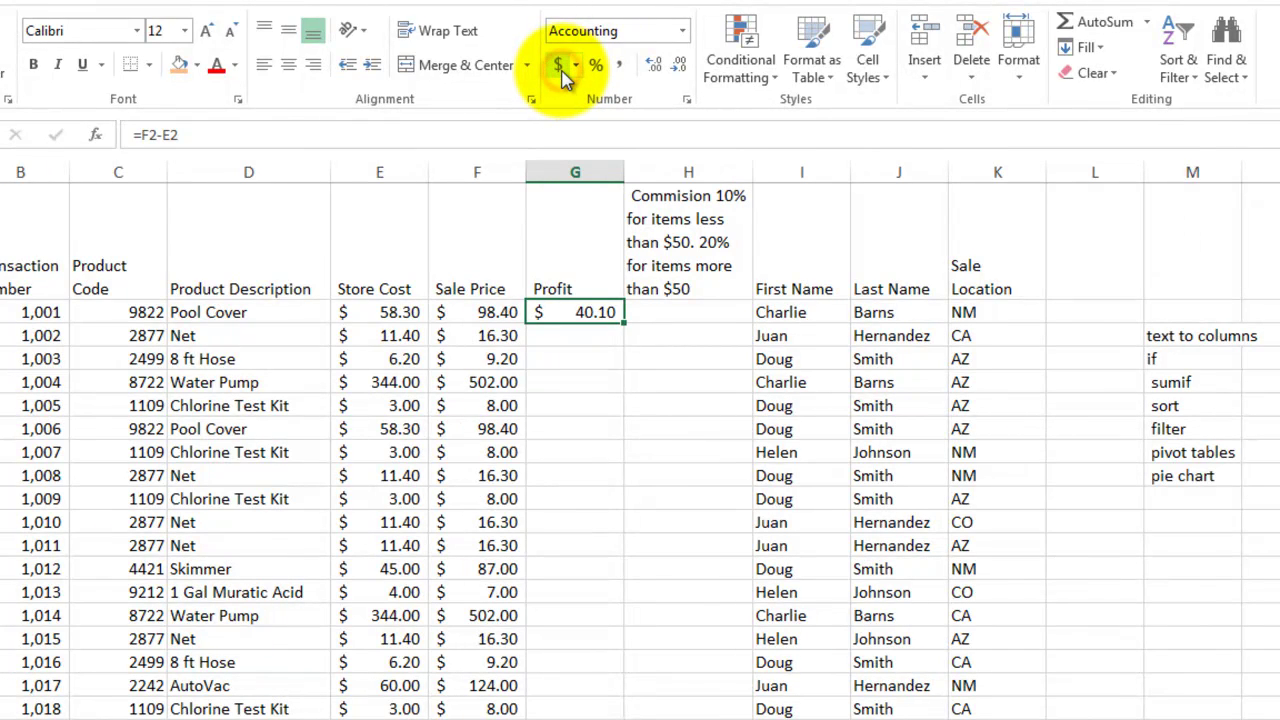
pyautogui.click(645, 312)
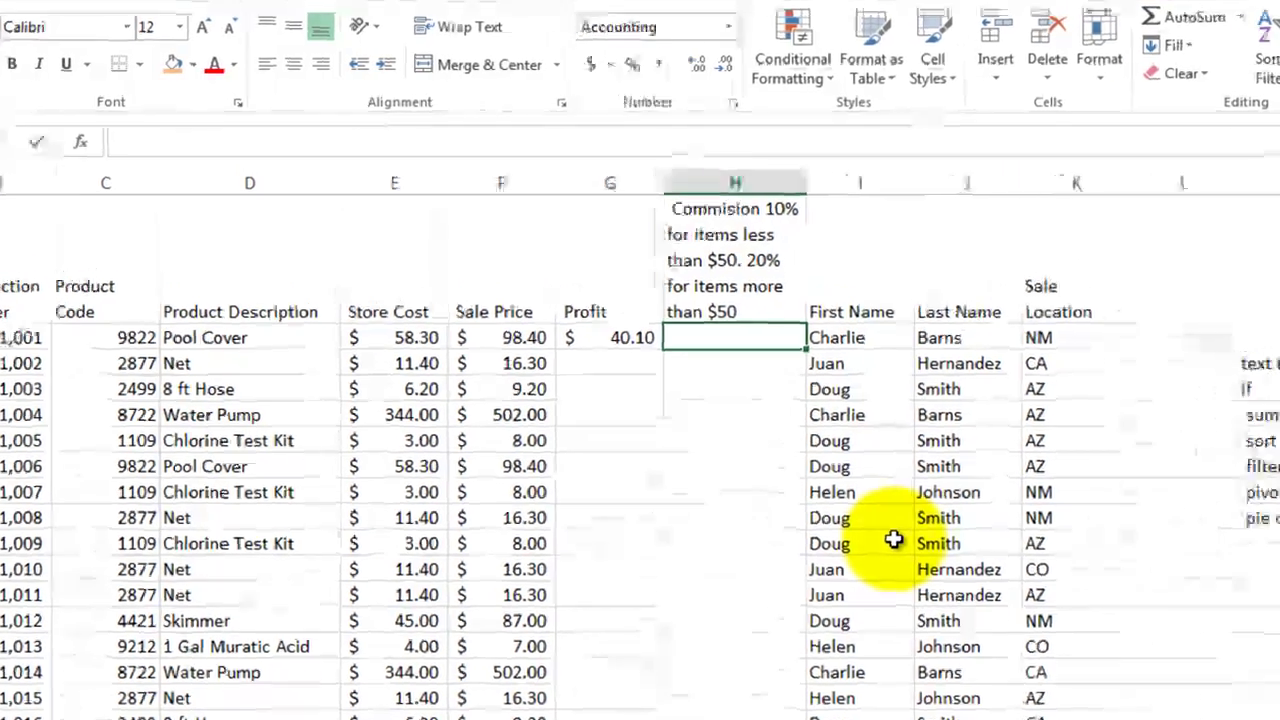
# Step: Enter =IF(F2>50,G2*.2,G2*.1) in H2, giving an $8.02 commission
pyautogui.write('=if(')
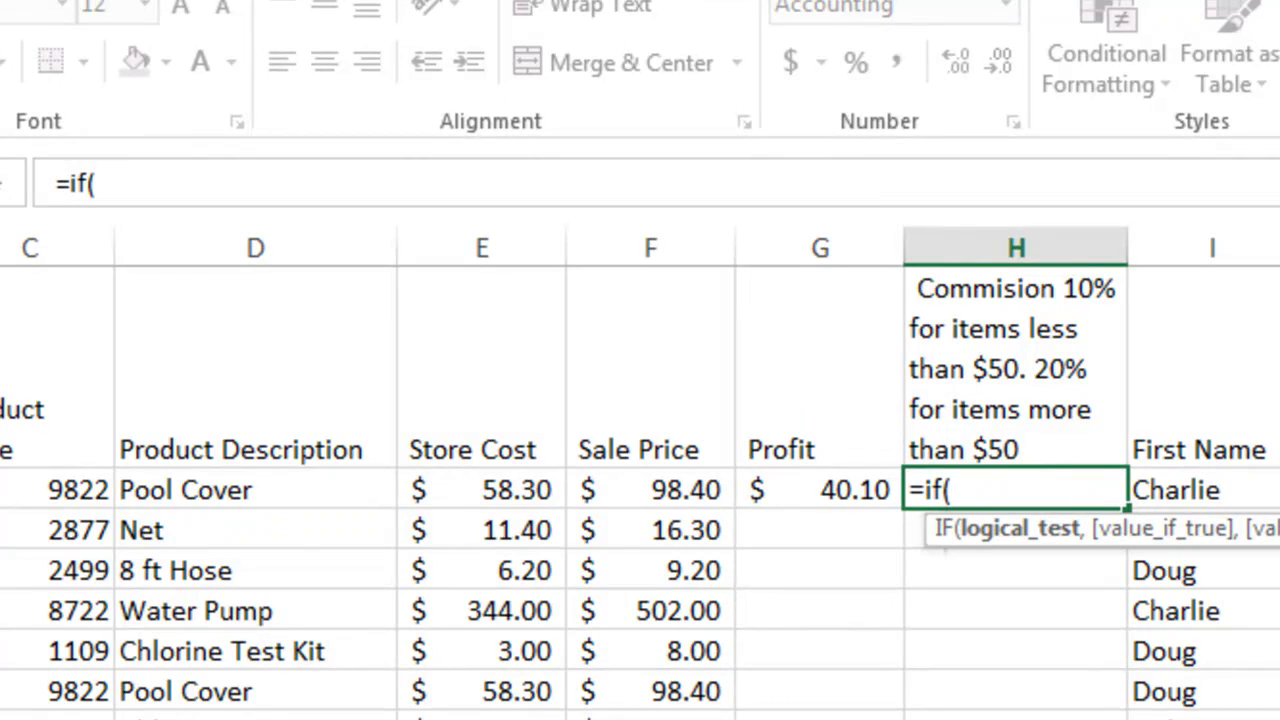
pyautogui.click(651, 484)
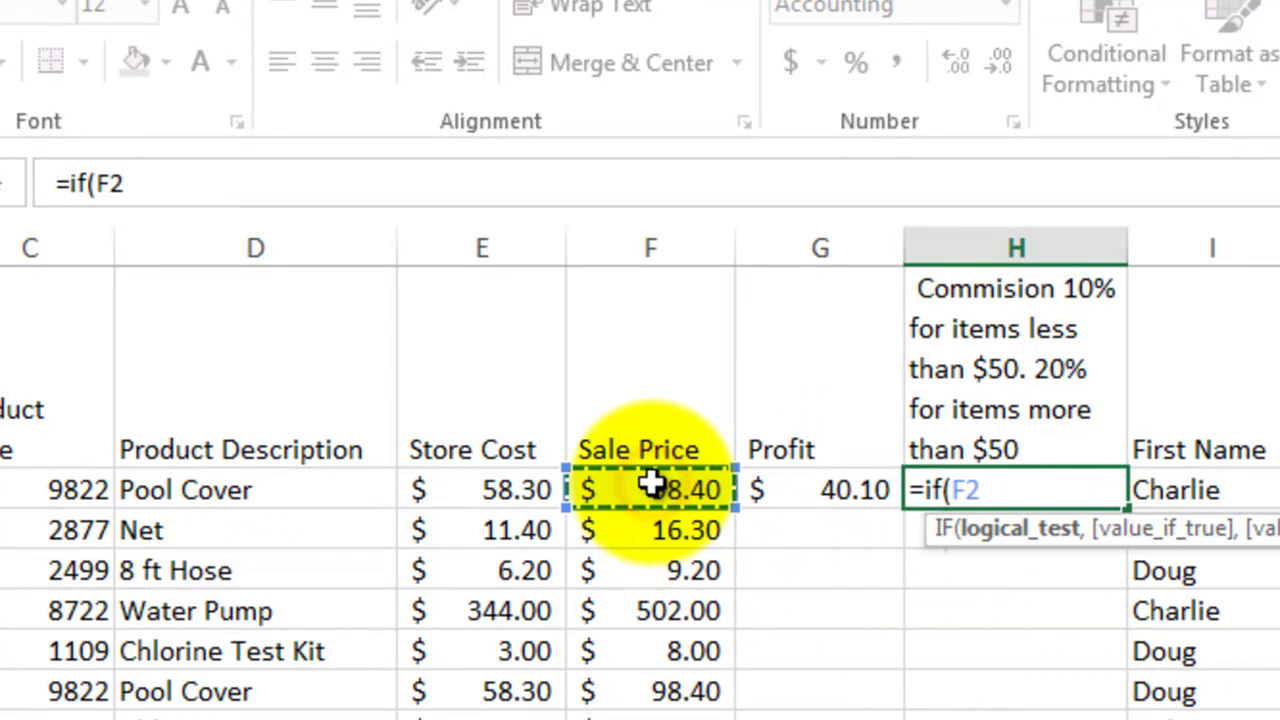
pyautogui.write('>50')
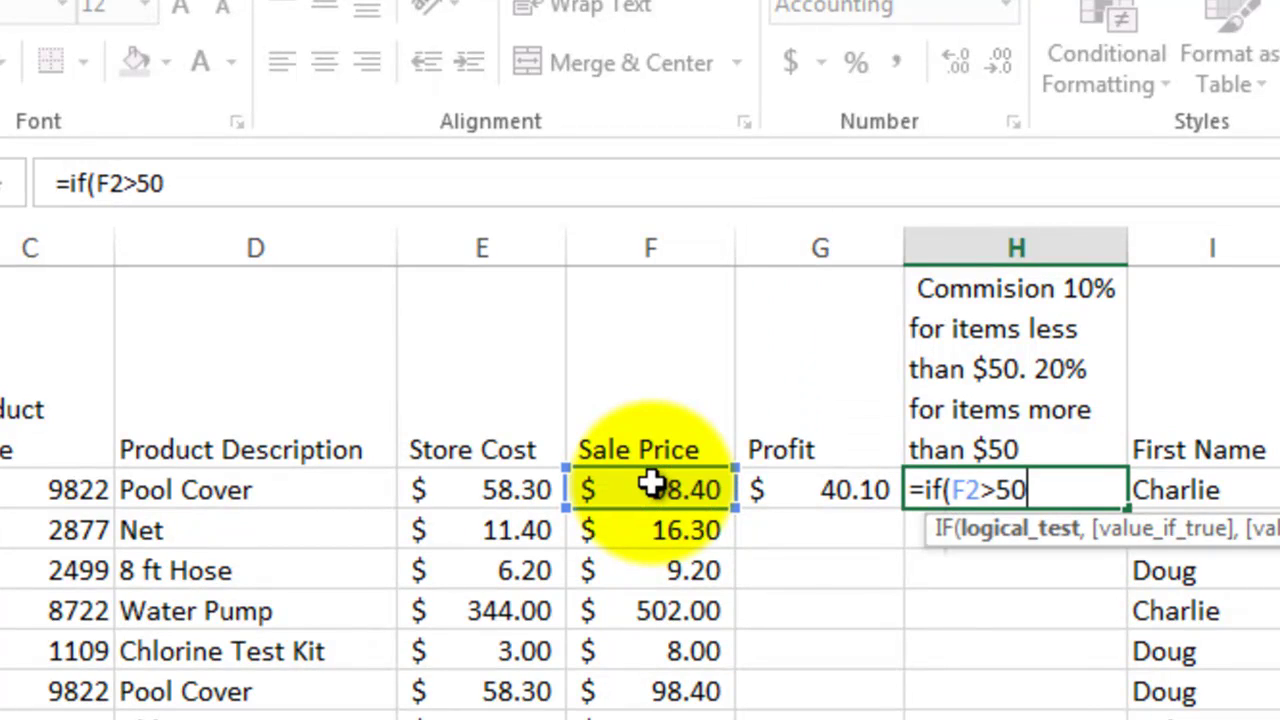
pyautogui.write(',')
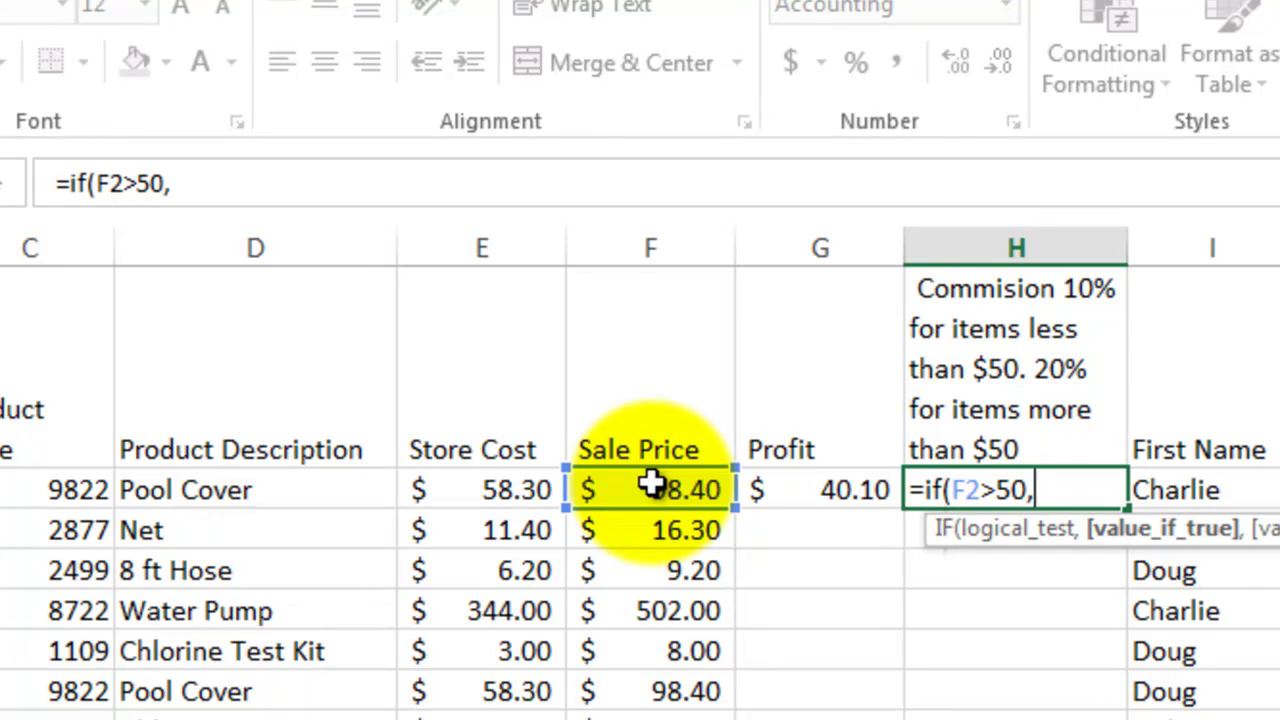
pyautogui.click(803, 487)
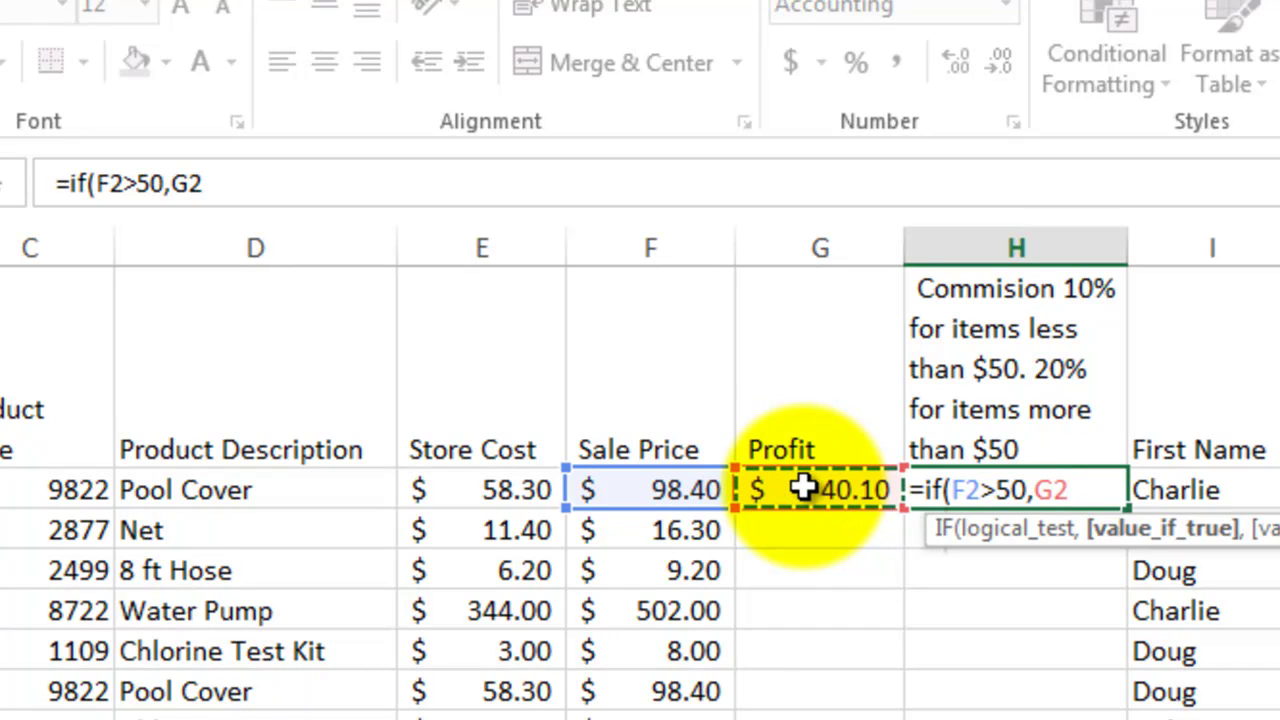
pyautogui.write('*')
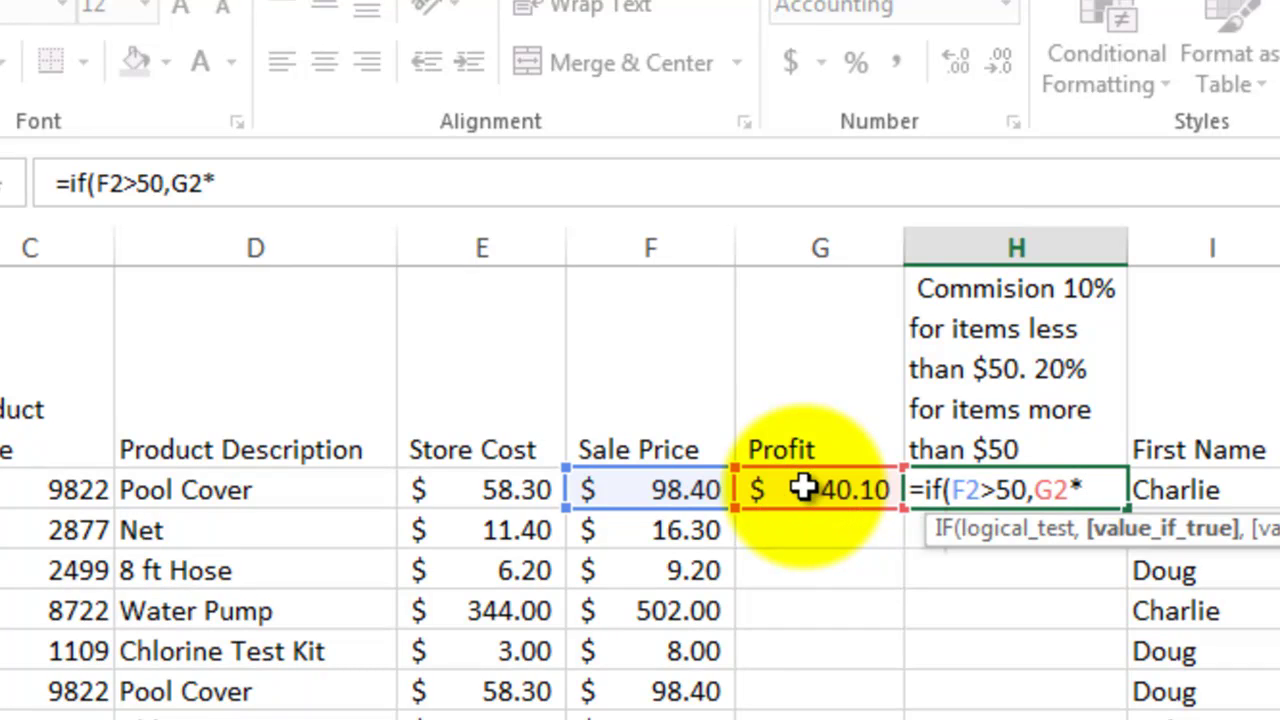
pyautogui.write('.2,')
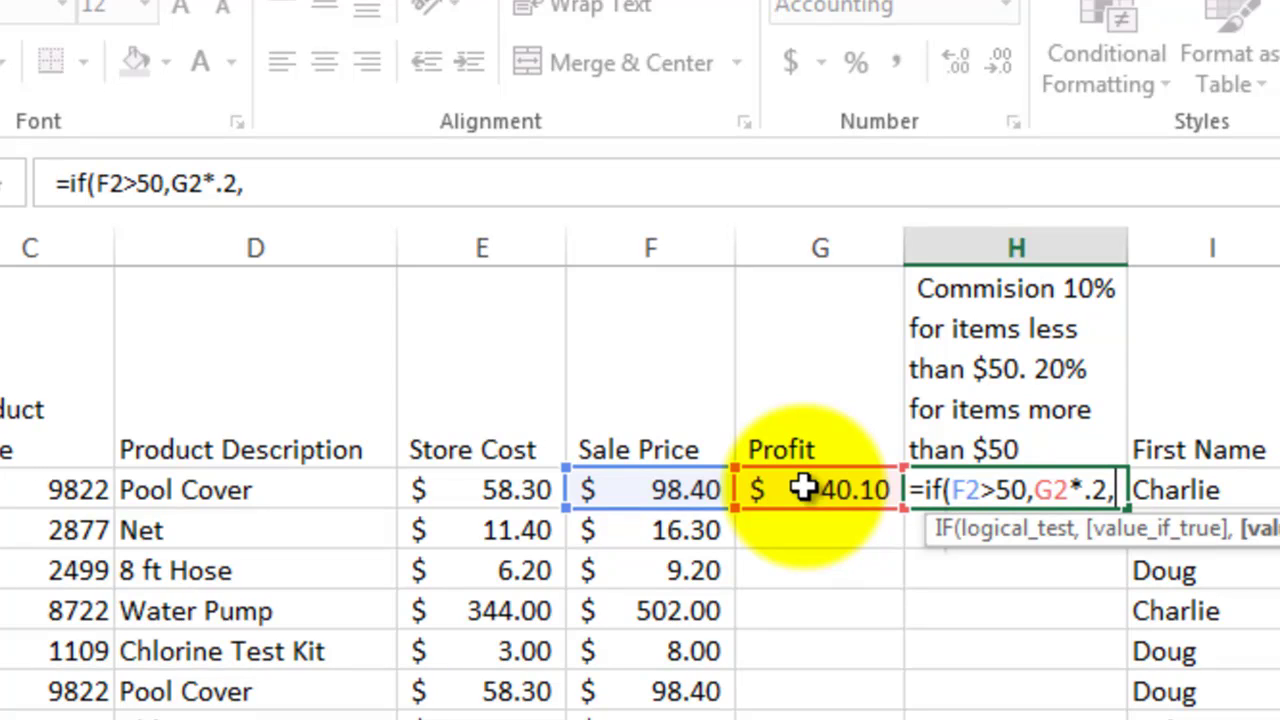
pyautogui.click(805, 488)
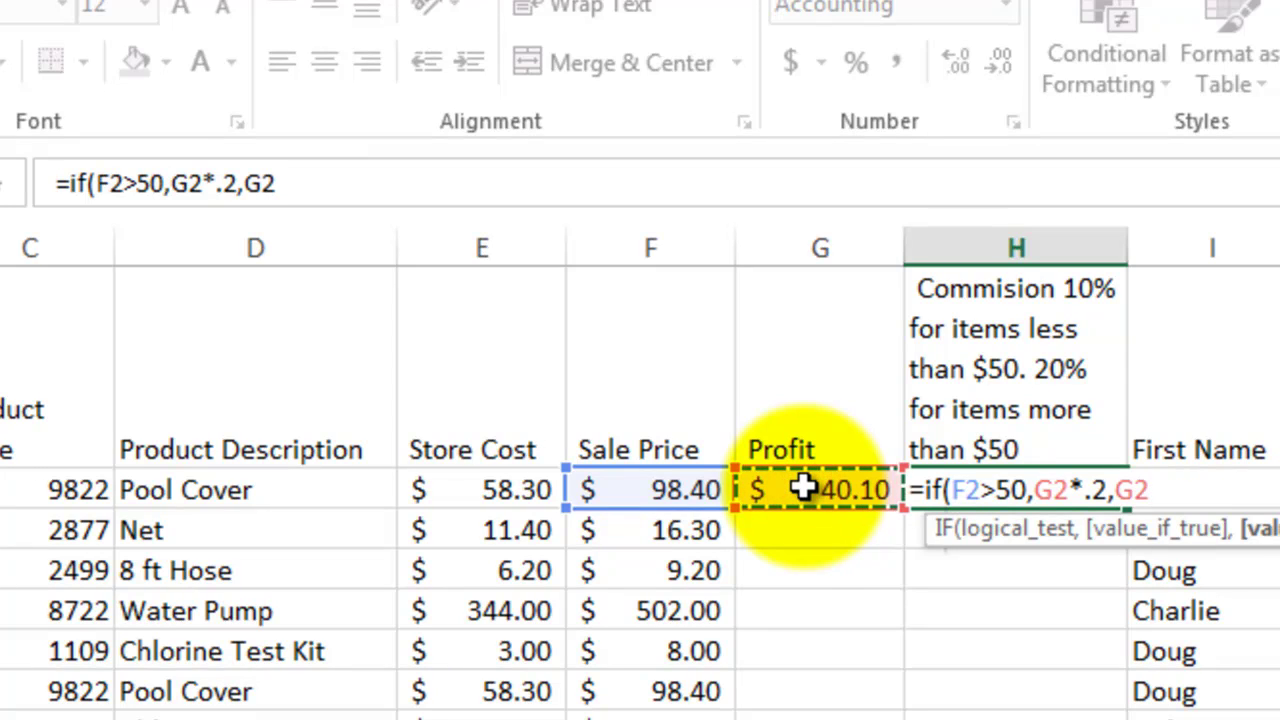
pyautogui.write('*')
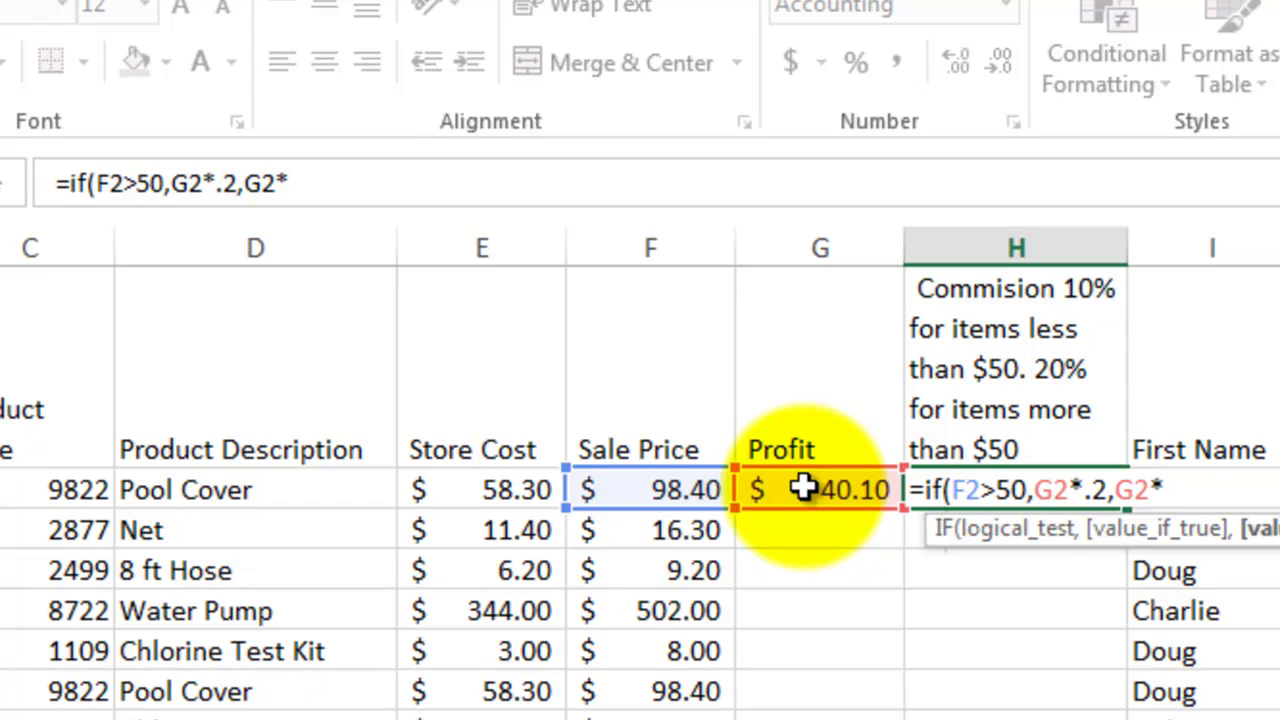
pyautogui.write('.1)')
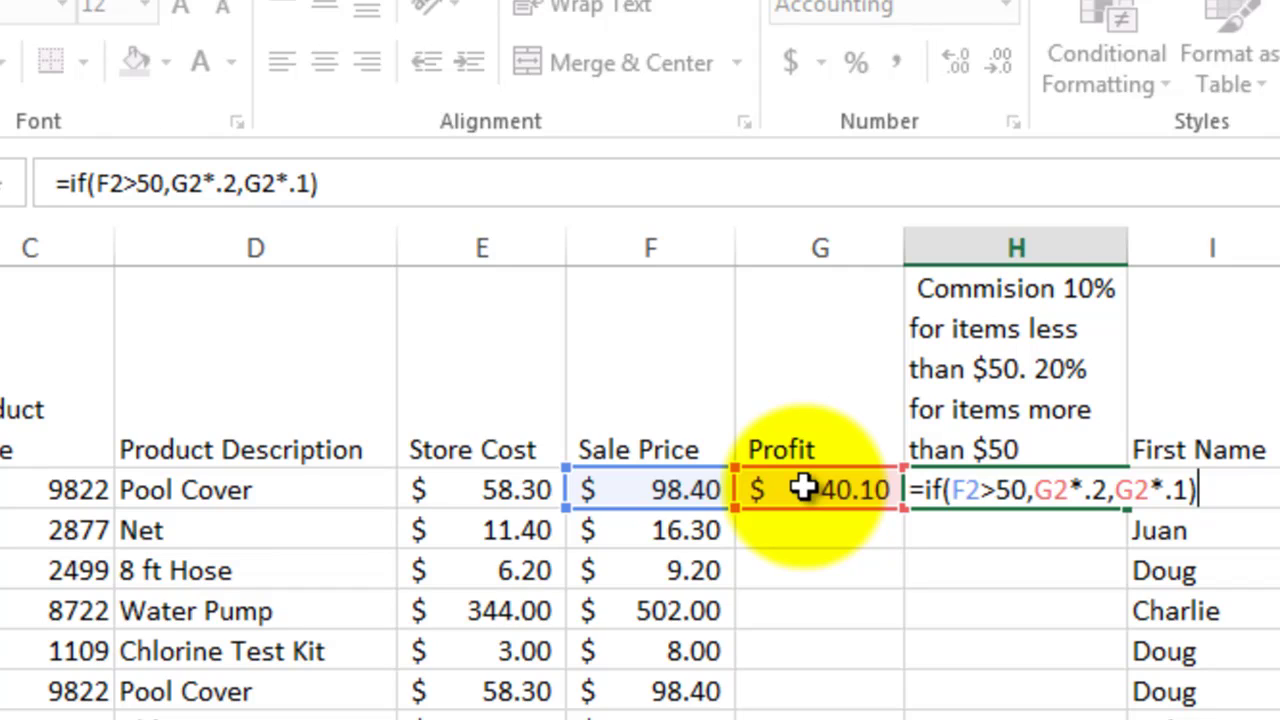
pyautogui.press('Return')
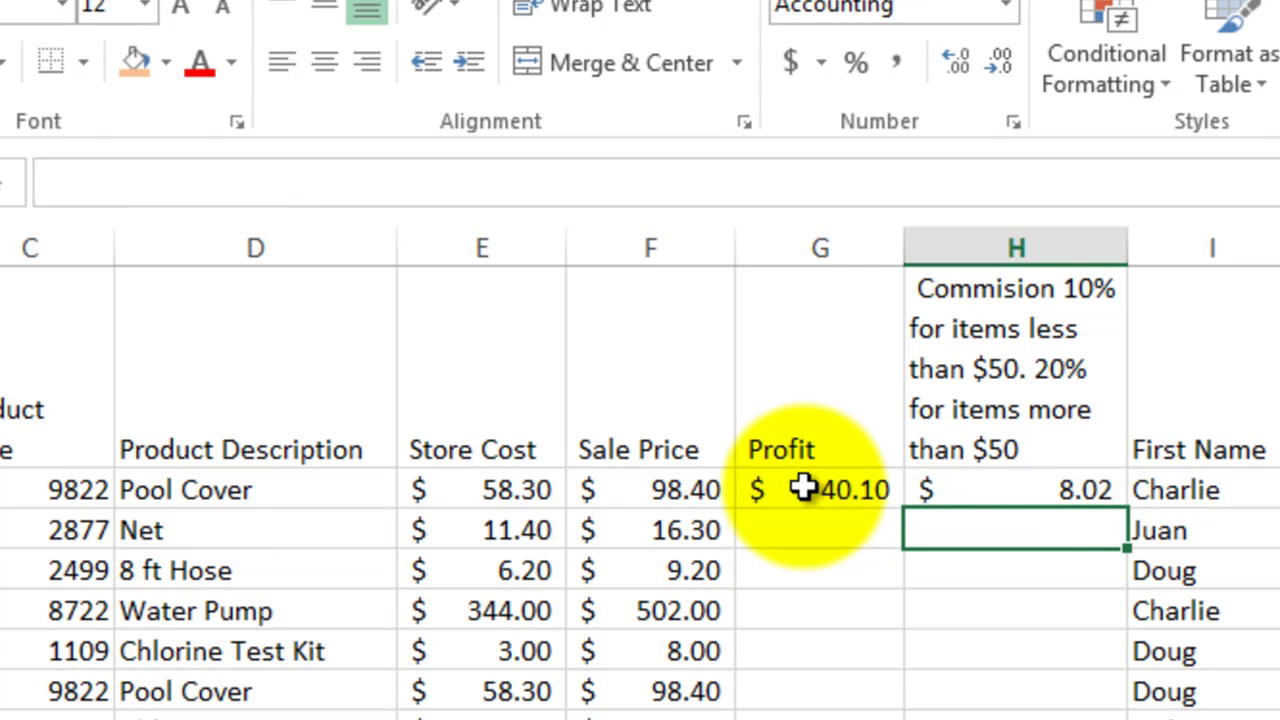
pyautogui.click(1040, 488)
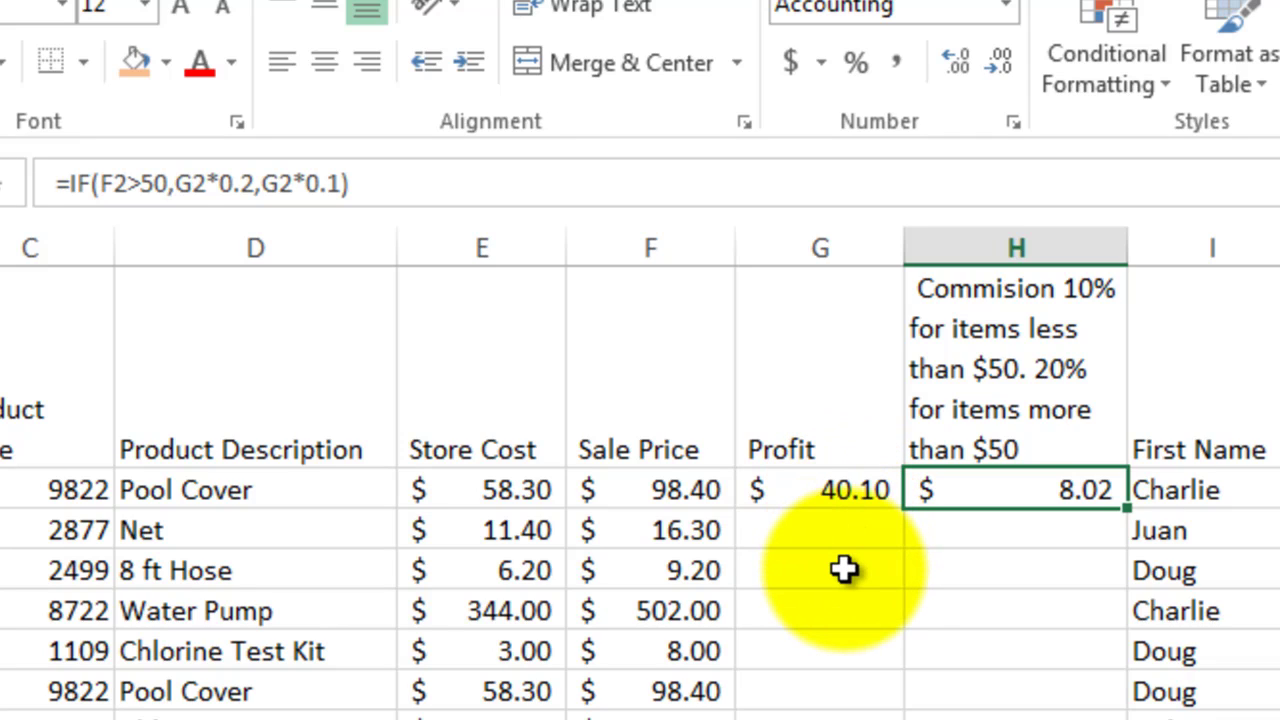
# Step: Copy the G2:H2 formulas down to row 9, then select G2 through H172
pyautogui.moveTo(829, 488); pyautogui.dragTo(974, 491)
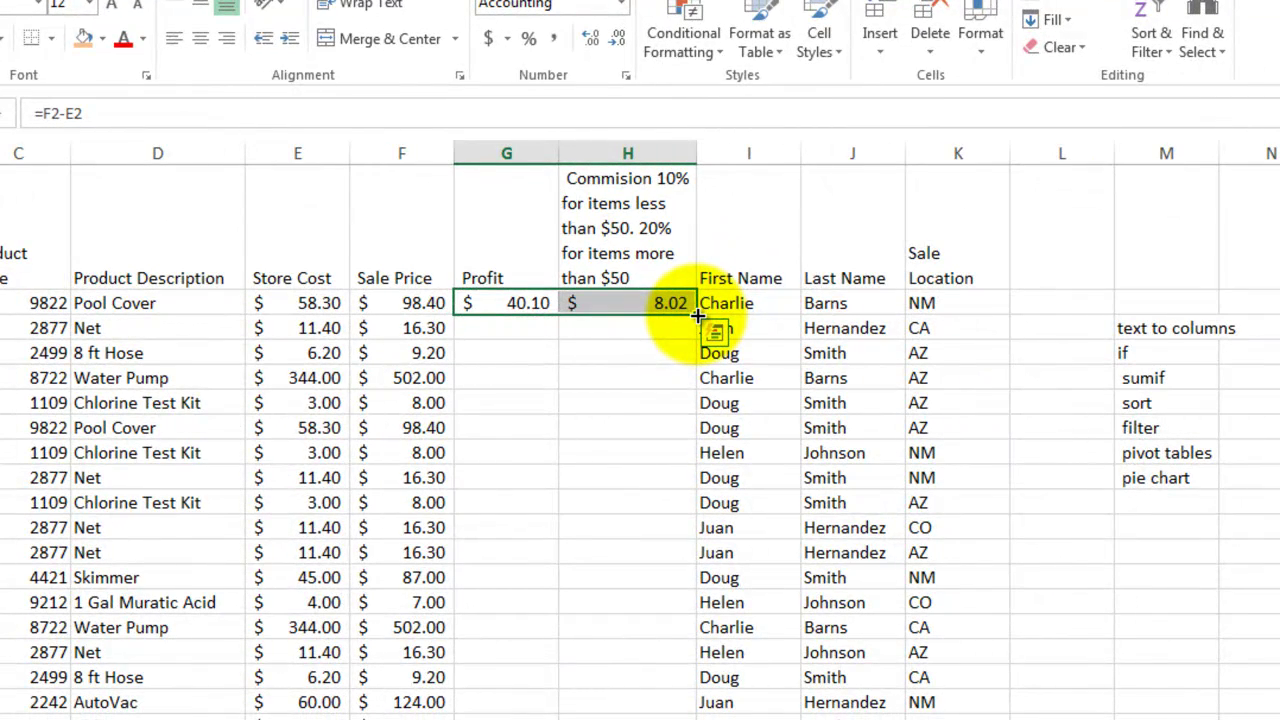
pyautogui.moveTo(697, 316); pyautogui.dragTo(685, 480)
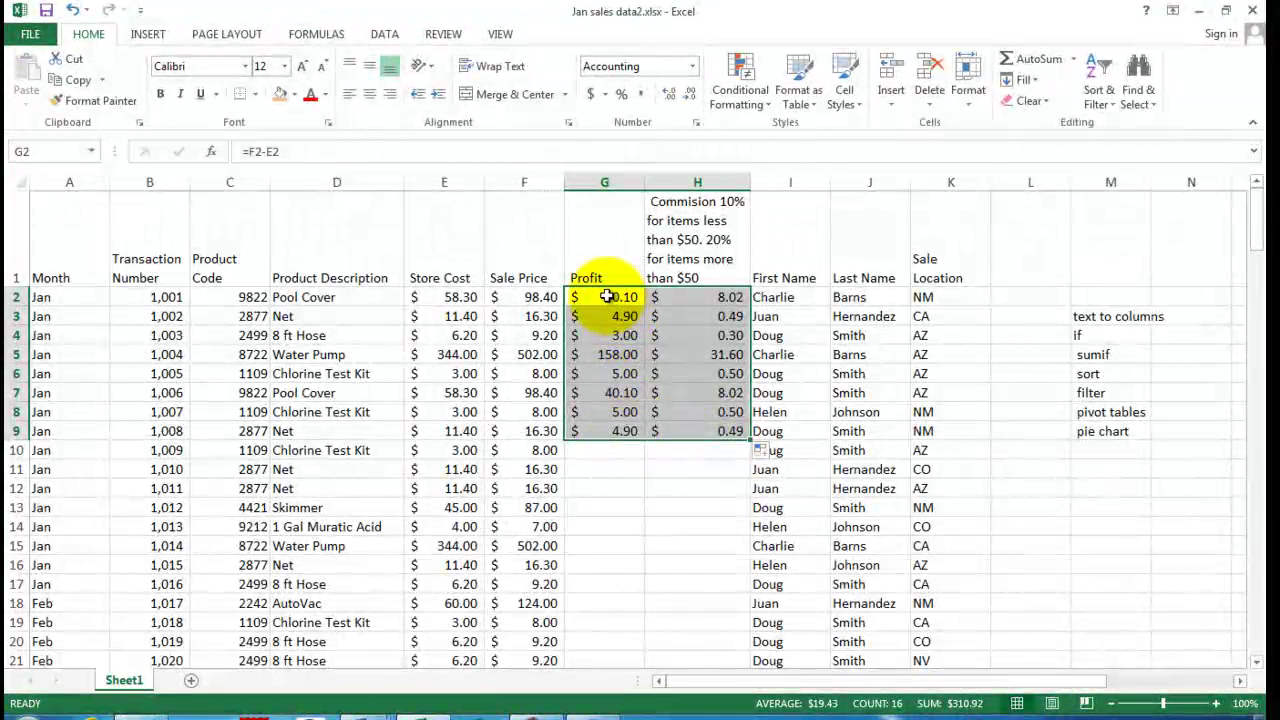
pyautogui.moveTo(606, 297); pyautogui.dragTo(679, 297)
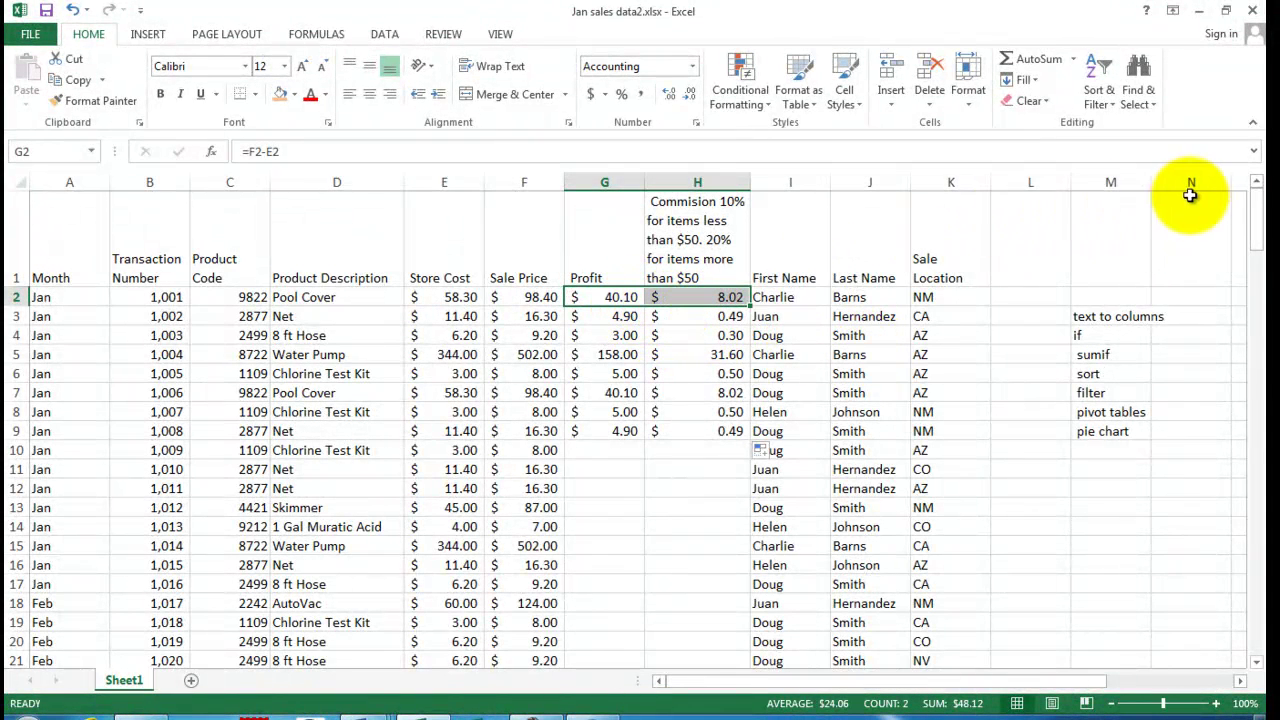
pyautogui.moveTo(1262, 215); pyautogui.dragTo(1255, 625)
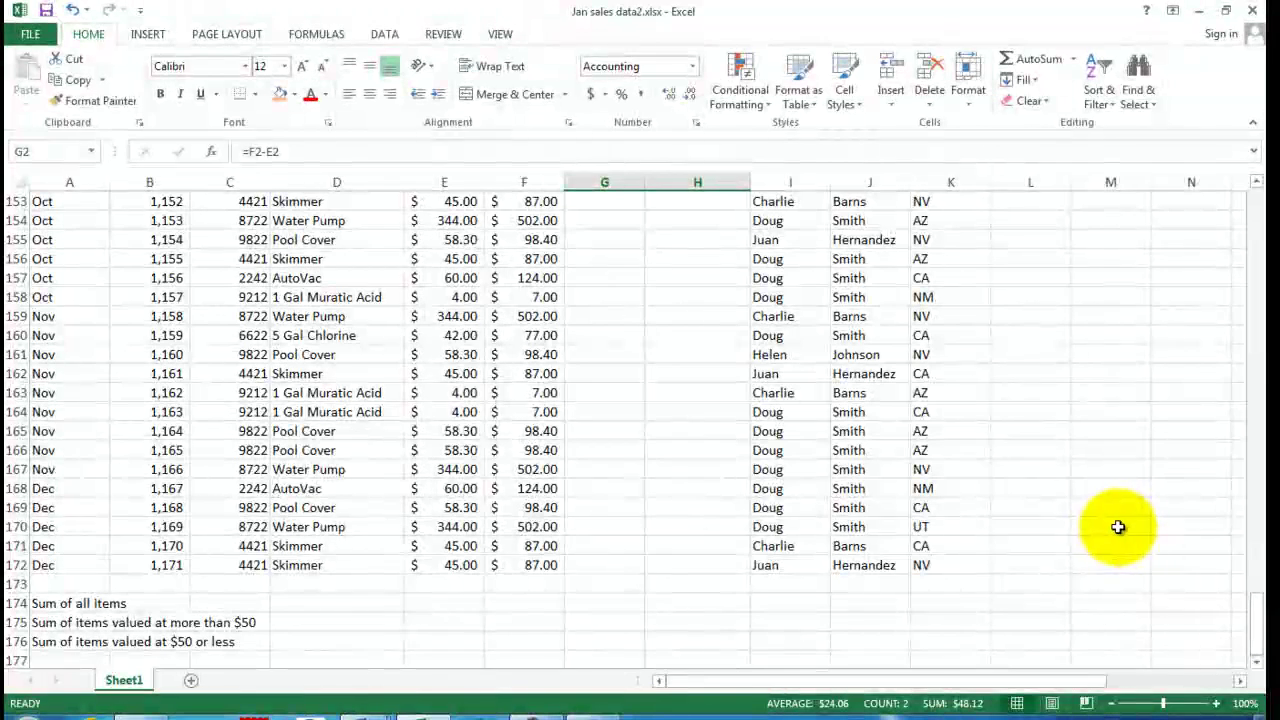
pyautogui.keyDown('shift'); pyautogui.click(695, 563); pyautogui.keyUp('shift')
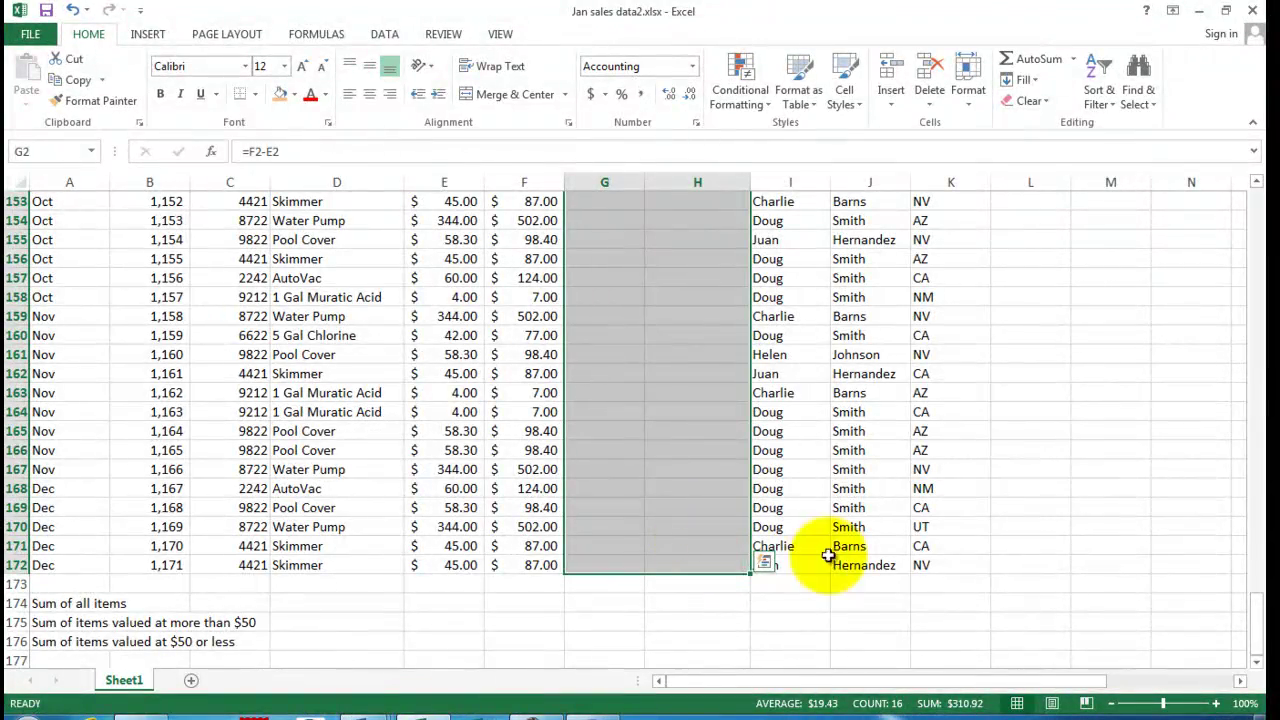
pyautogui.moveTo(1258, 630); pyautogui.dragTo(1248, 357)
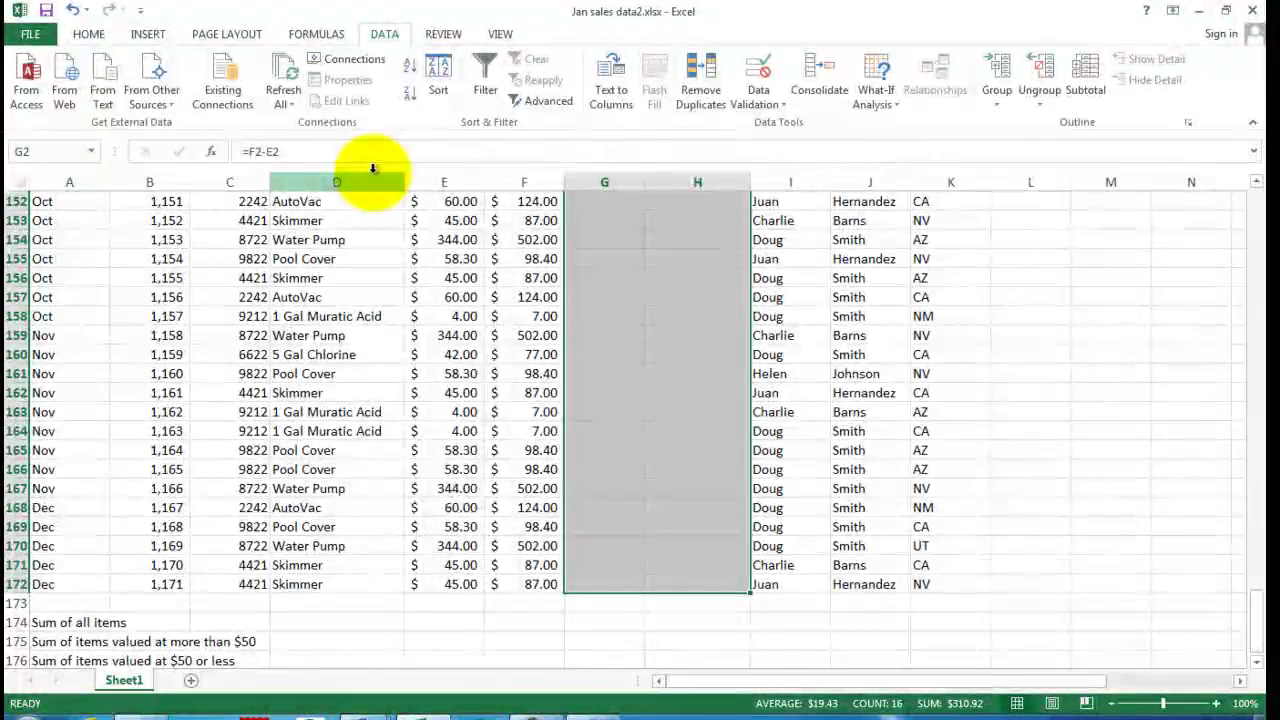
# Step: Use Fill Down to copy the Profit and Commission formulas through row 172
pyautogui.click(89, 36)
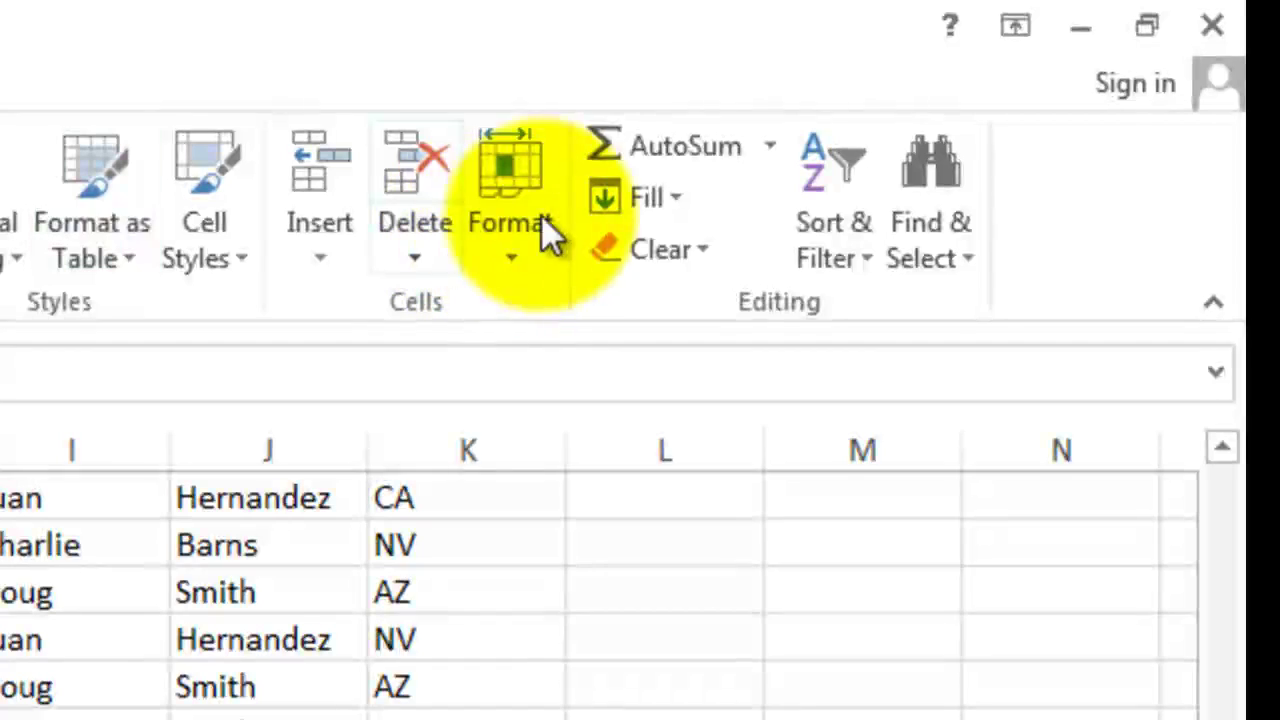
pyautogui.click(683, 197)
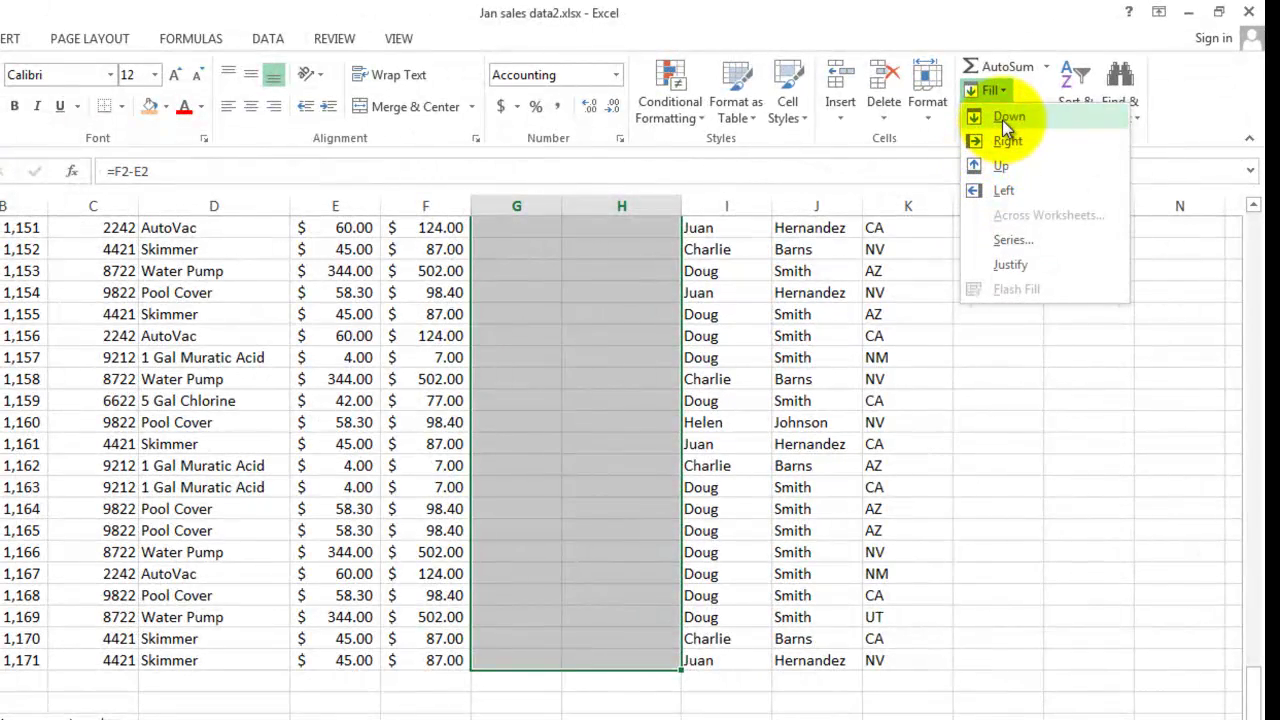
pyautogui.click(1002, 120)
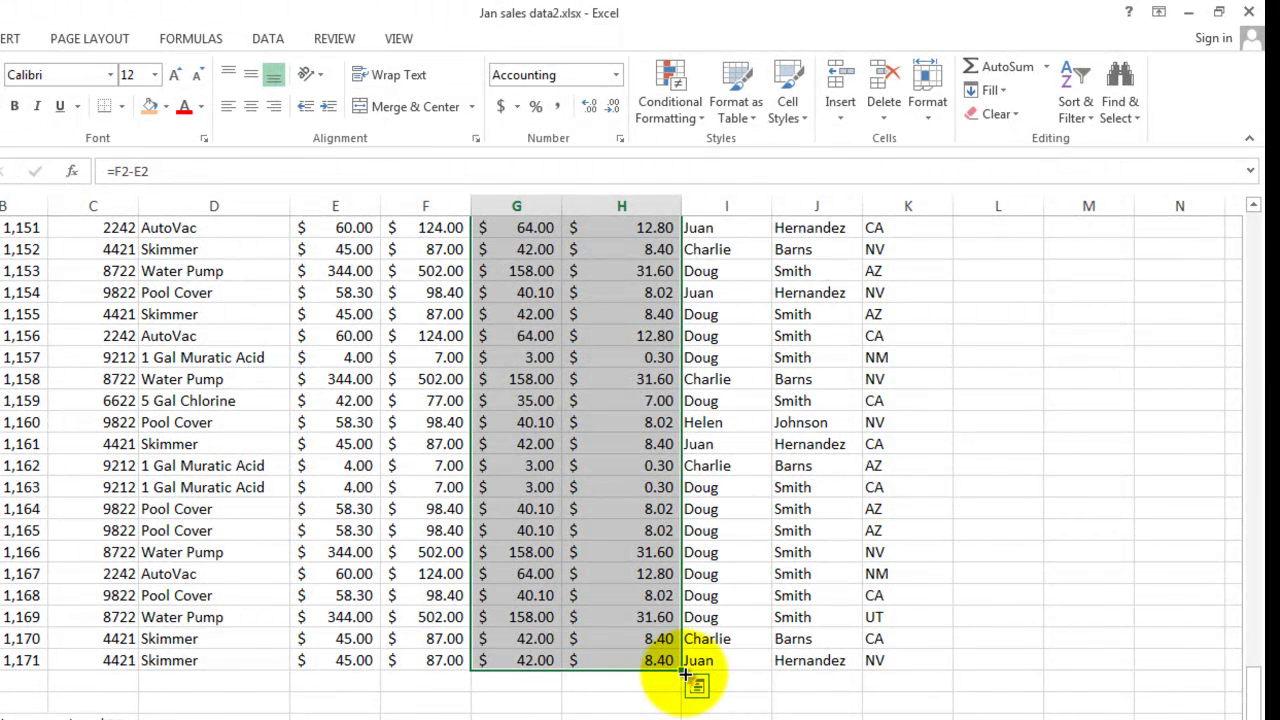
pyautogui.click(641, 379)
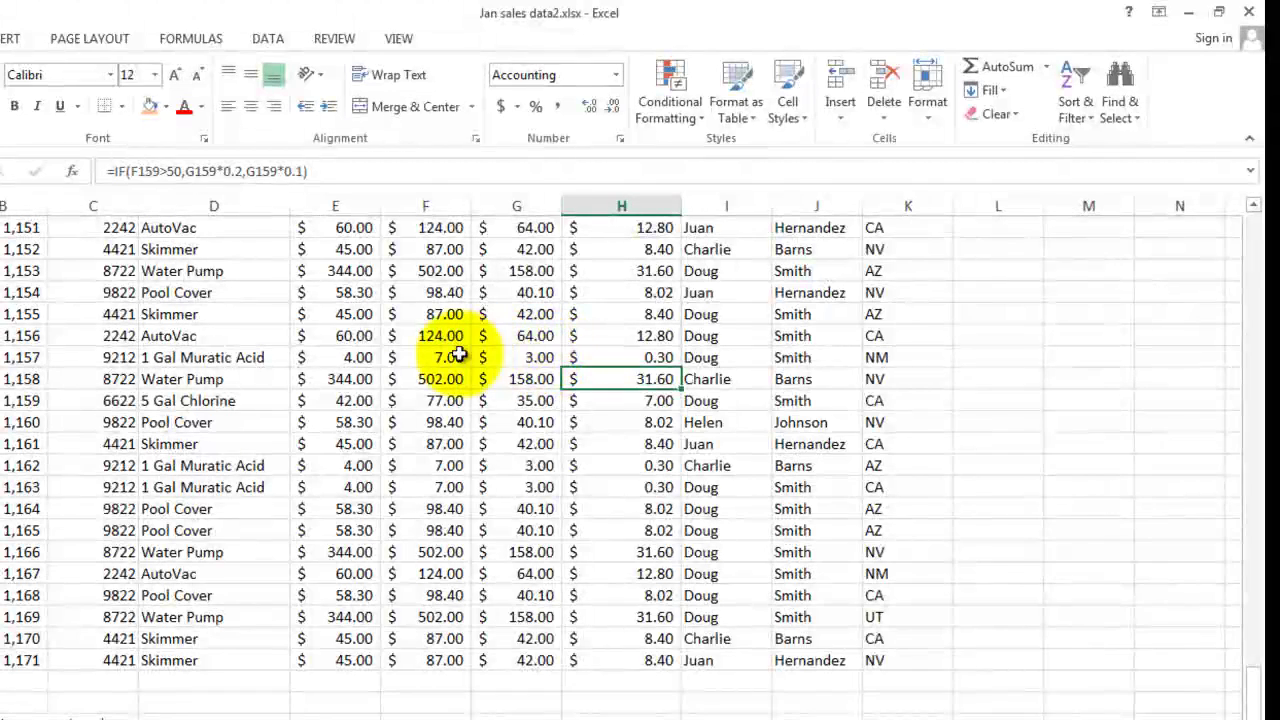
pyautogui.moveTo(455, 356); pyautogui.dragTo(624, 359)
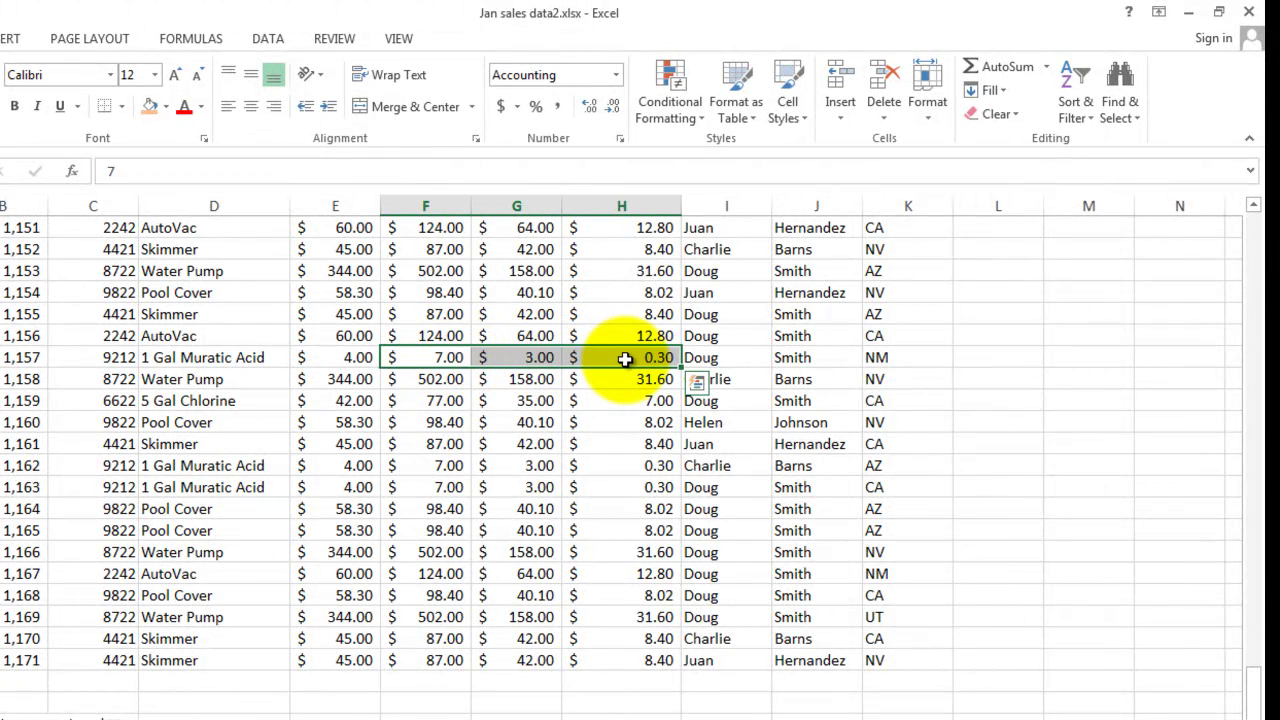
pyautogui.click(441, 358)
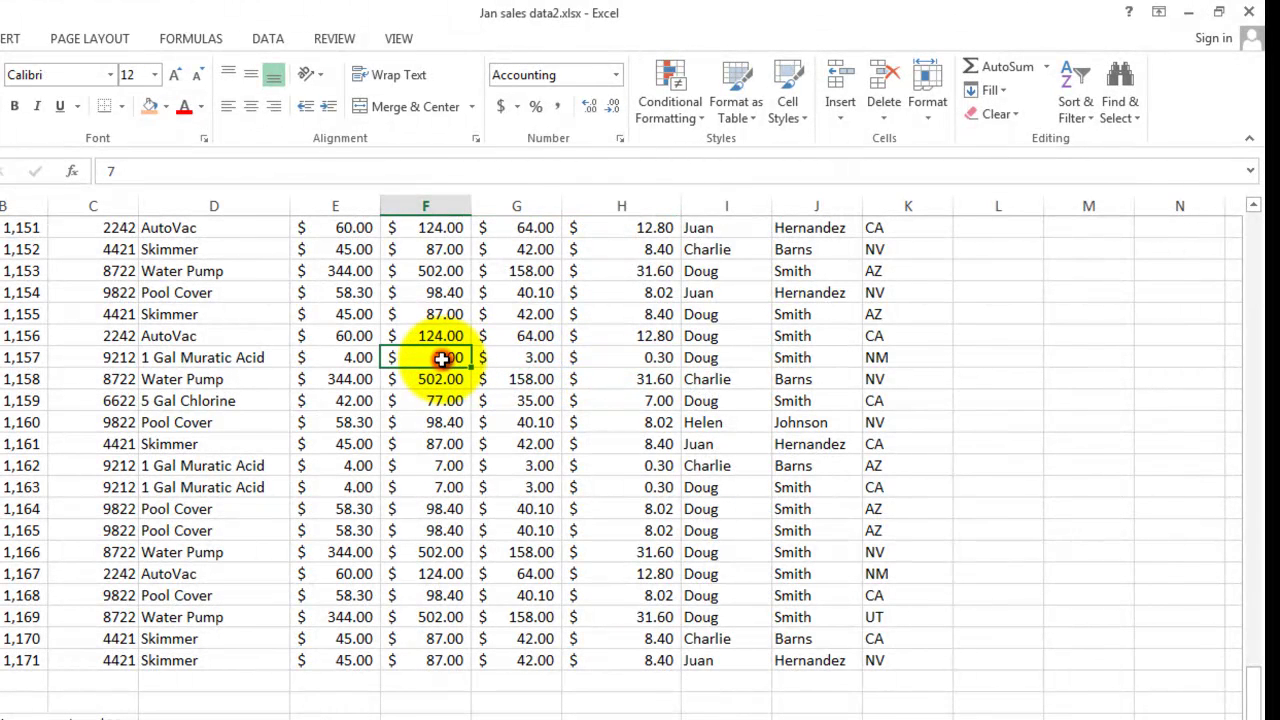
pyautogui.click(528, 360)
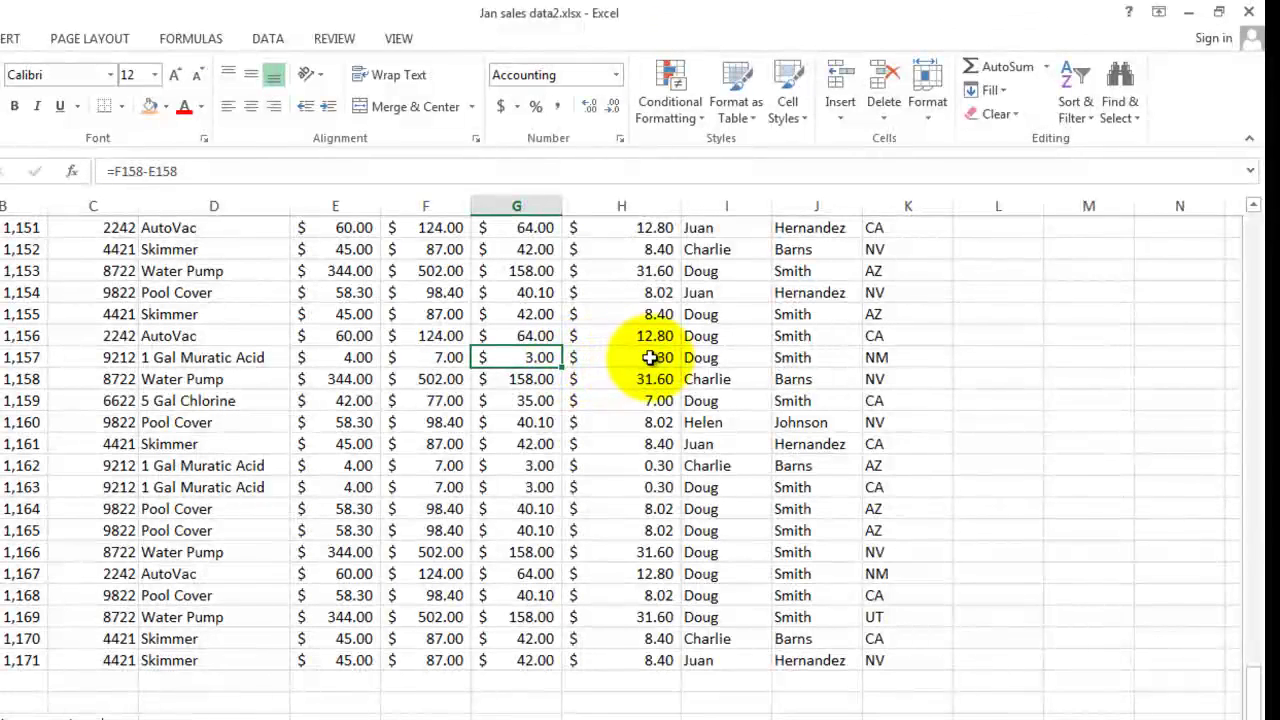
pyautogui.click(650, 358)
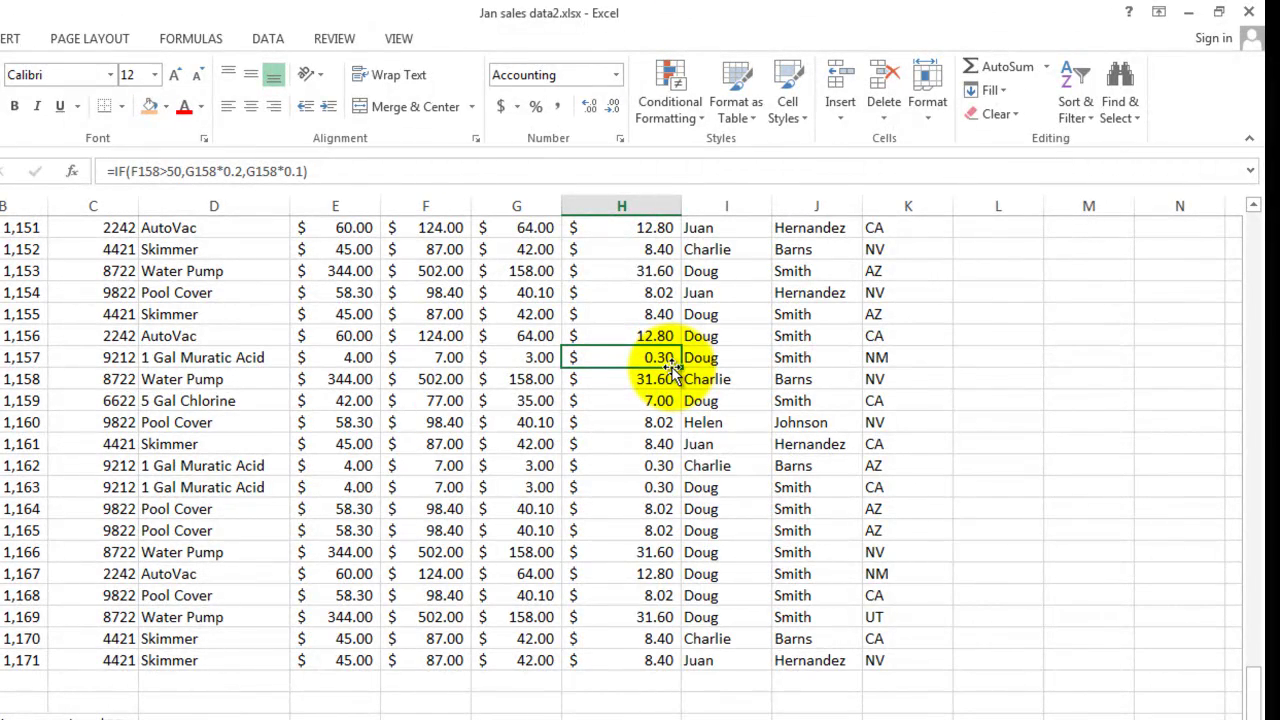
pyautogui.scroll(20, 672, 370)
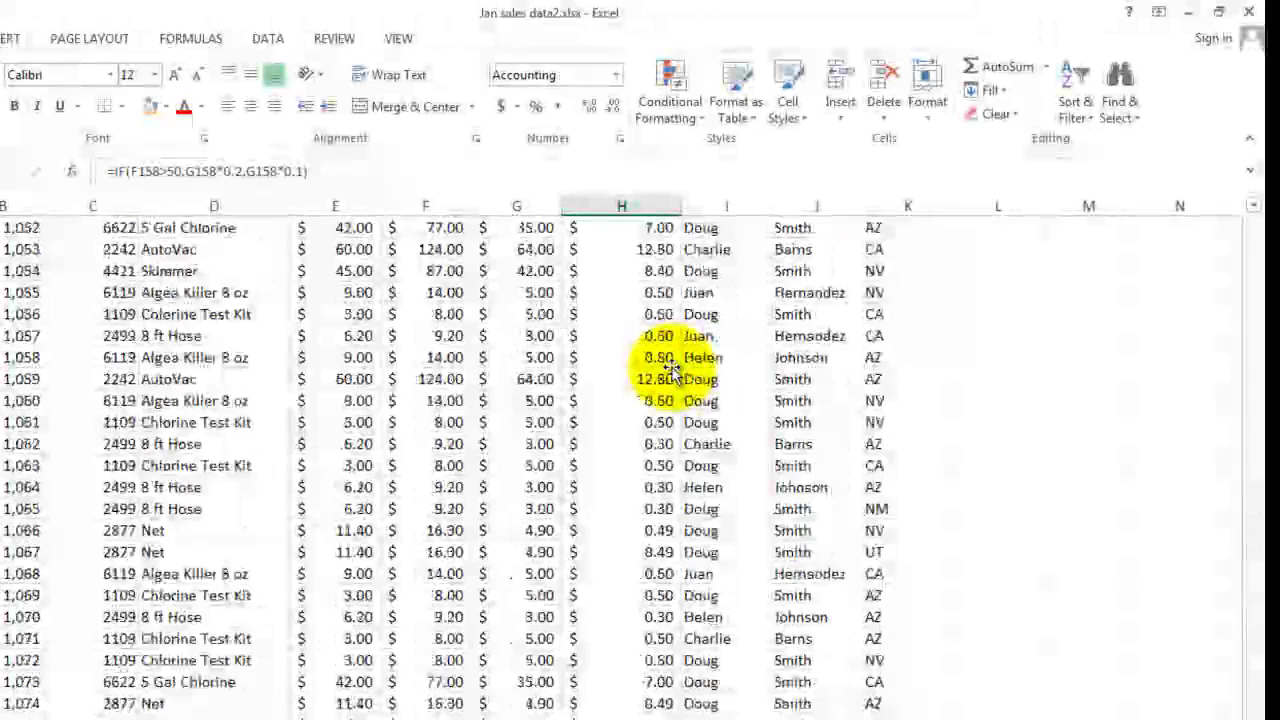
pyautogui.scroll(19, 672, 370)
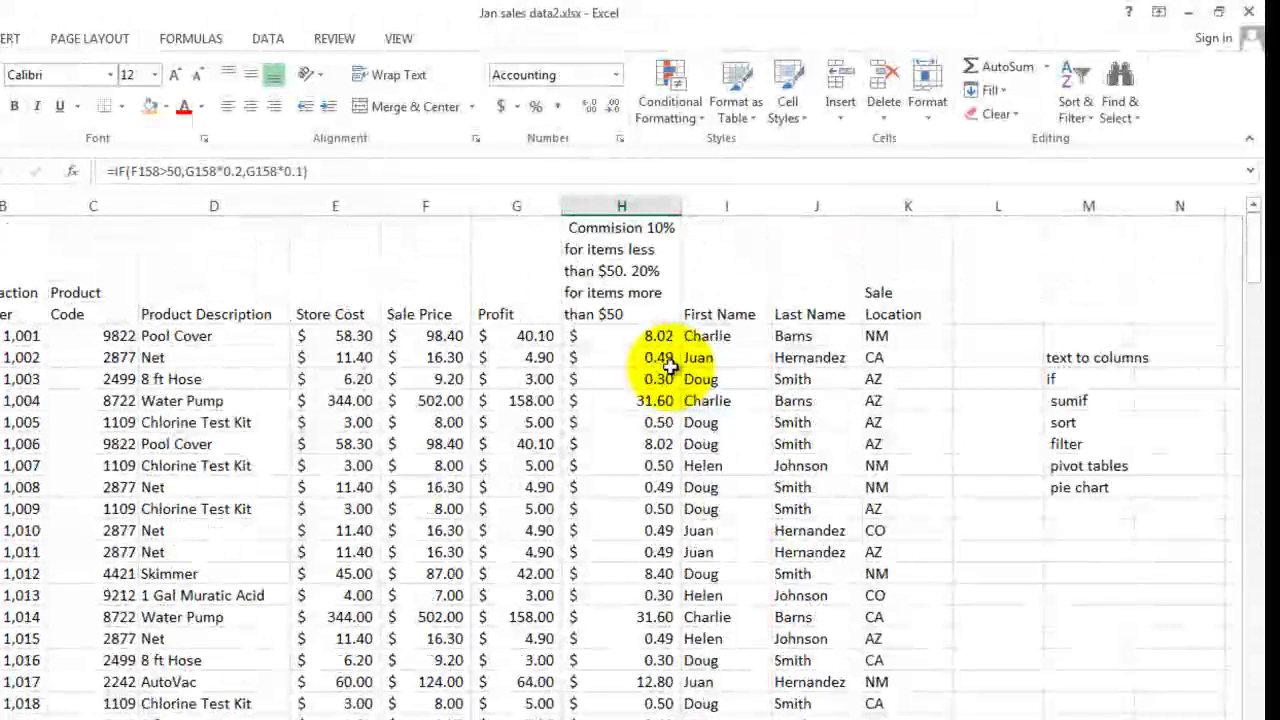
pyautogui.click(1066, 400)
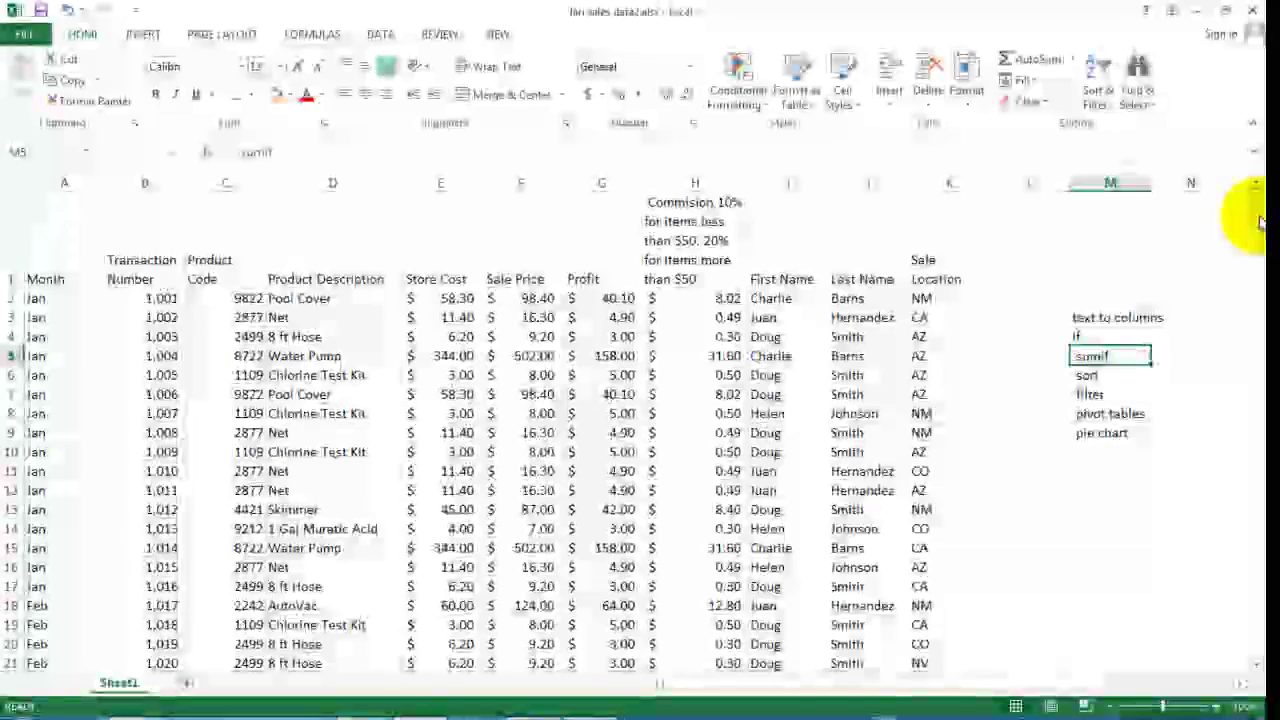
pyautogui.moveTo(1257, 214); pyautogui.dragTo(1229, 629)
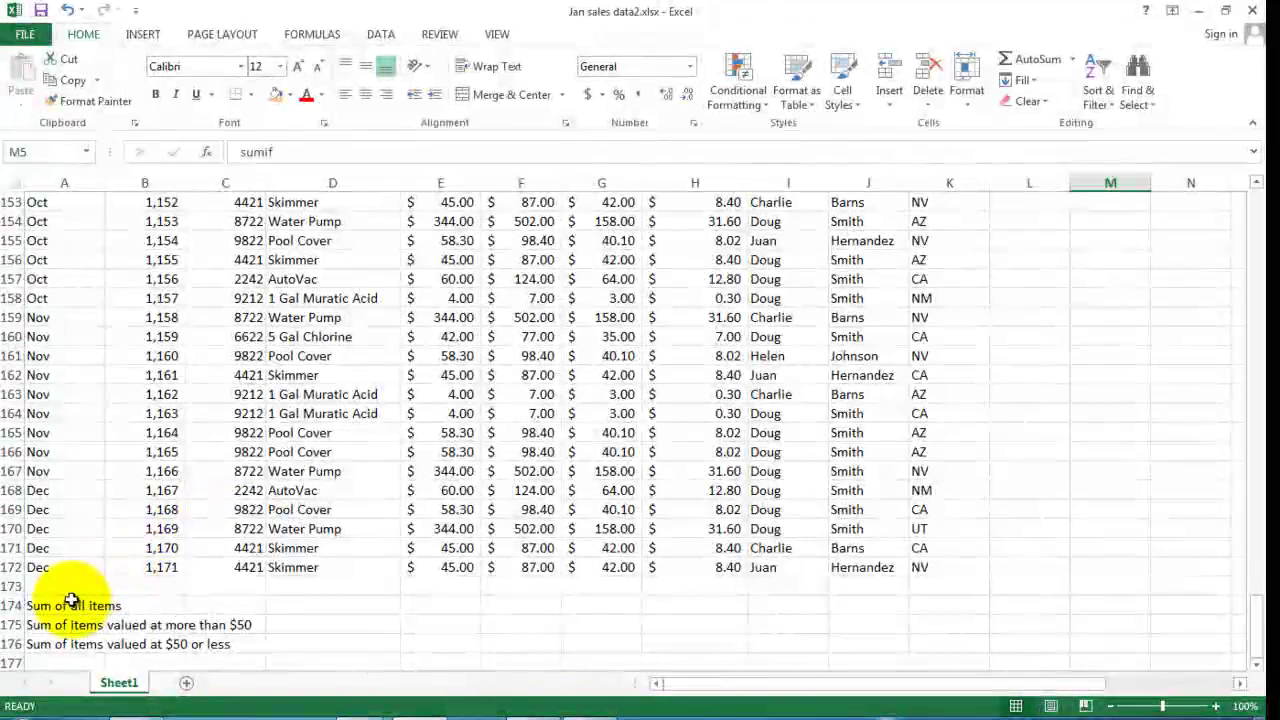
pyautogui.click(46, 608)
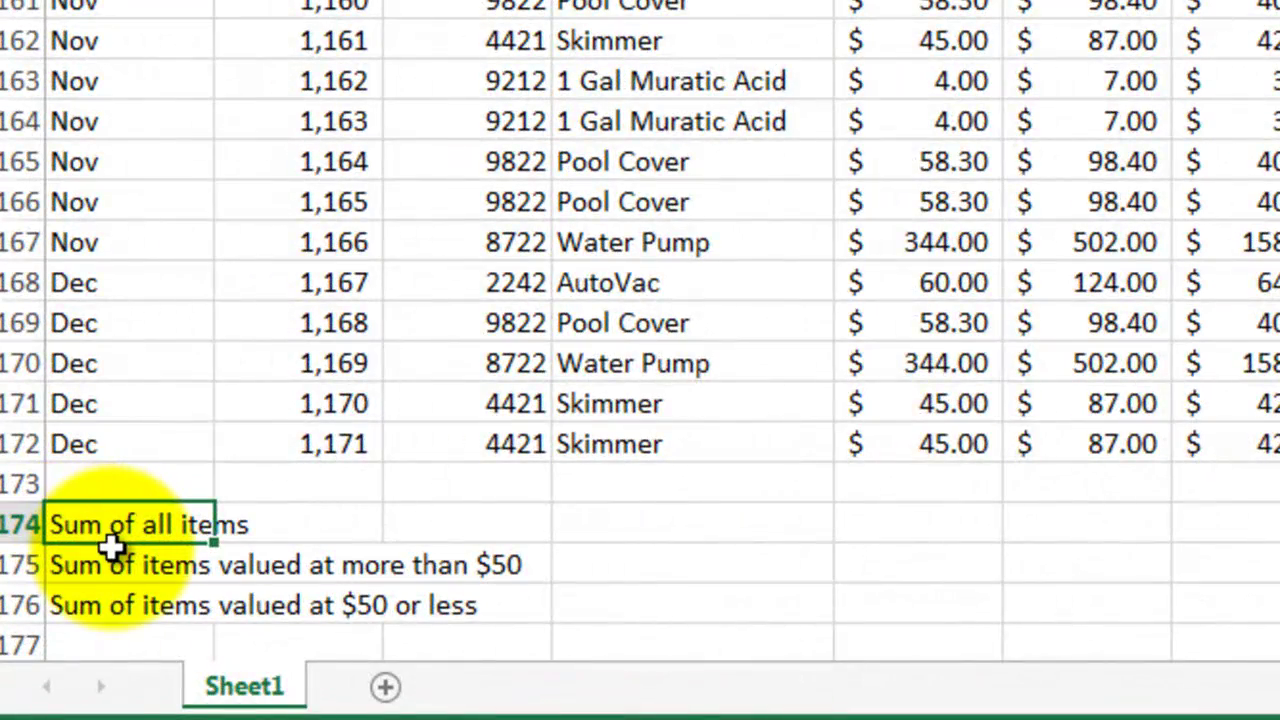
pyautogui.click(118, 566)
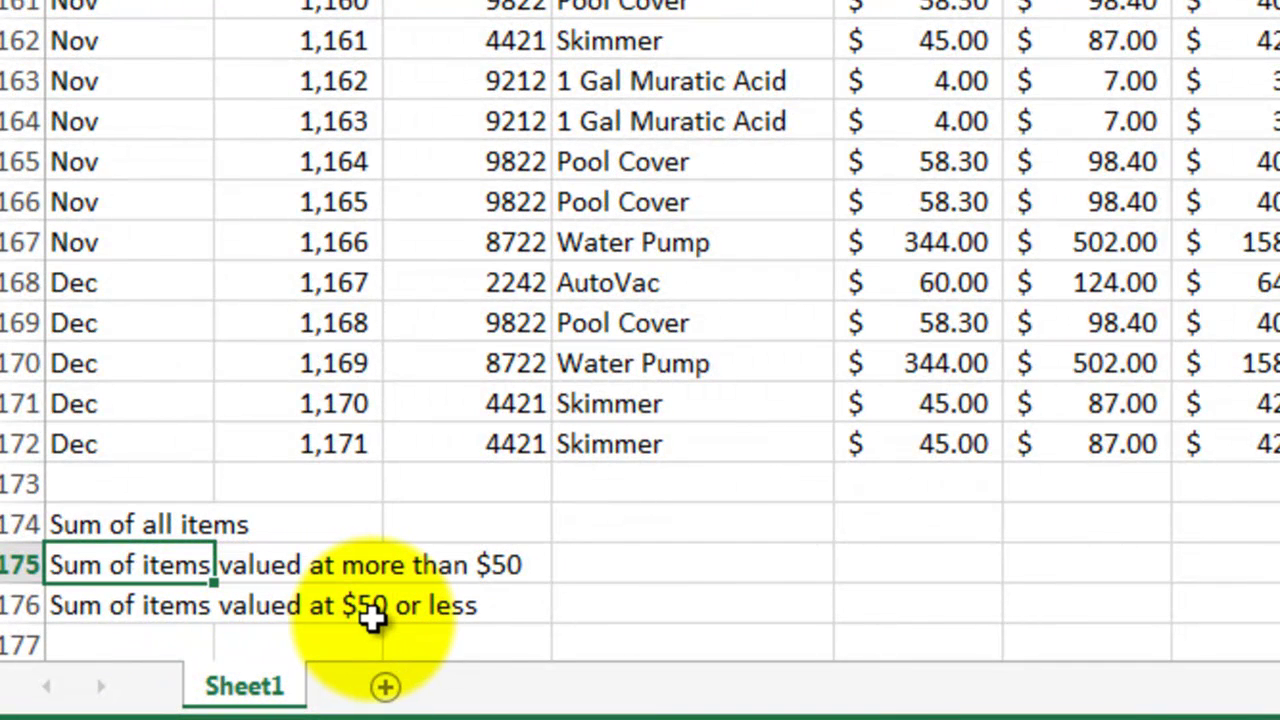
pyautogui.click(1065, 524)
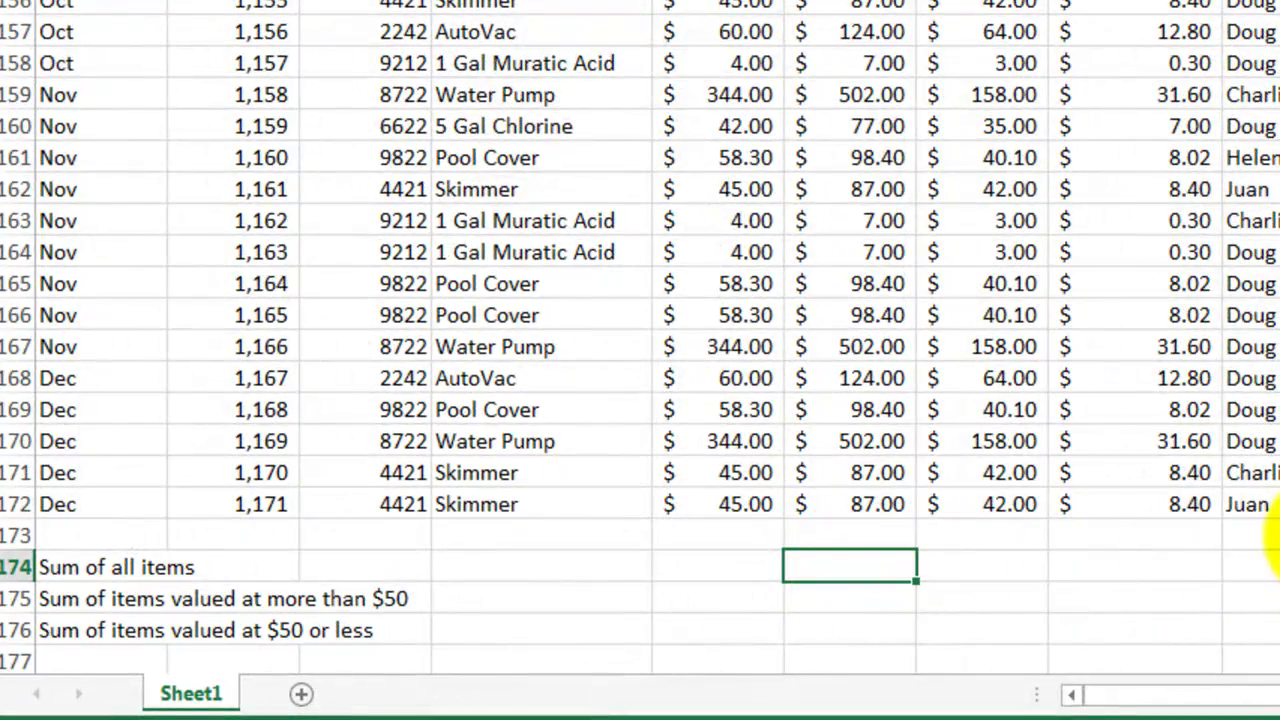
# Step: Enter =SUM(F2:F172) in F174 to total all sale prices, giving $17,110.60
pyautogui.write('=')
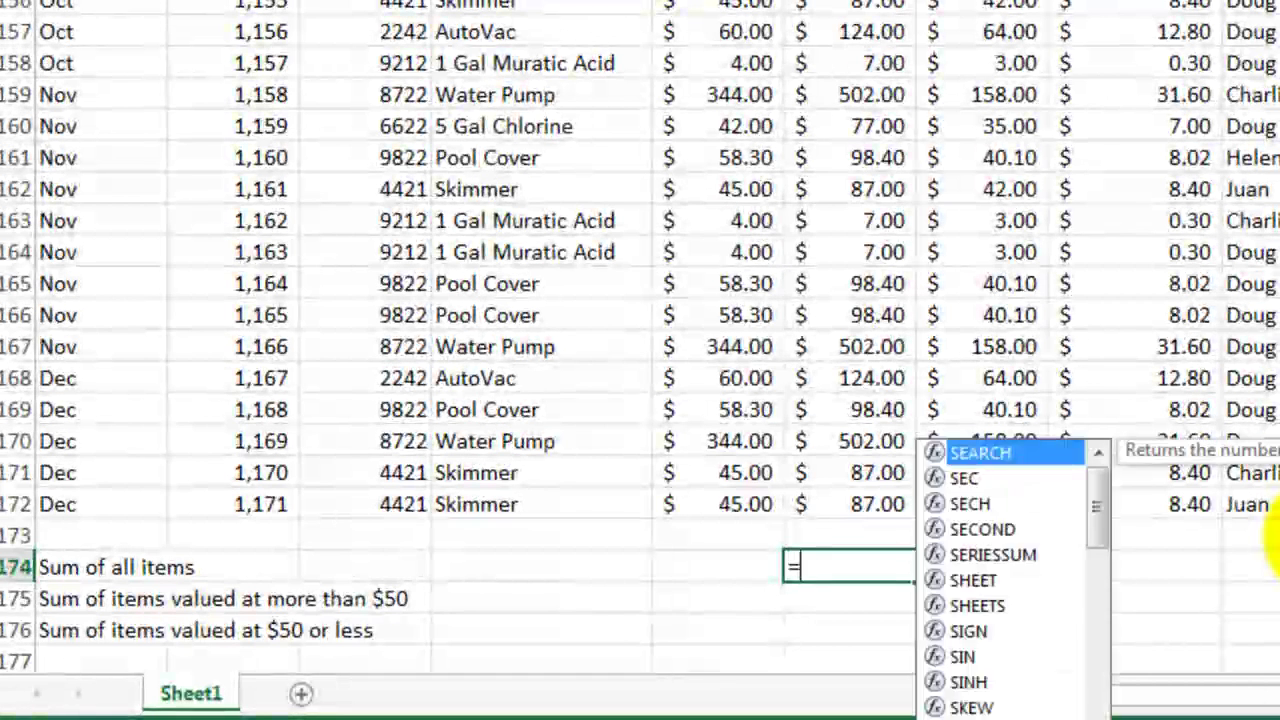
pyautogui.write('sum(')
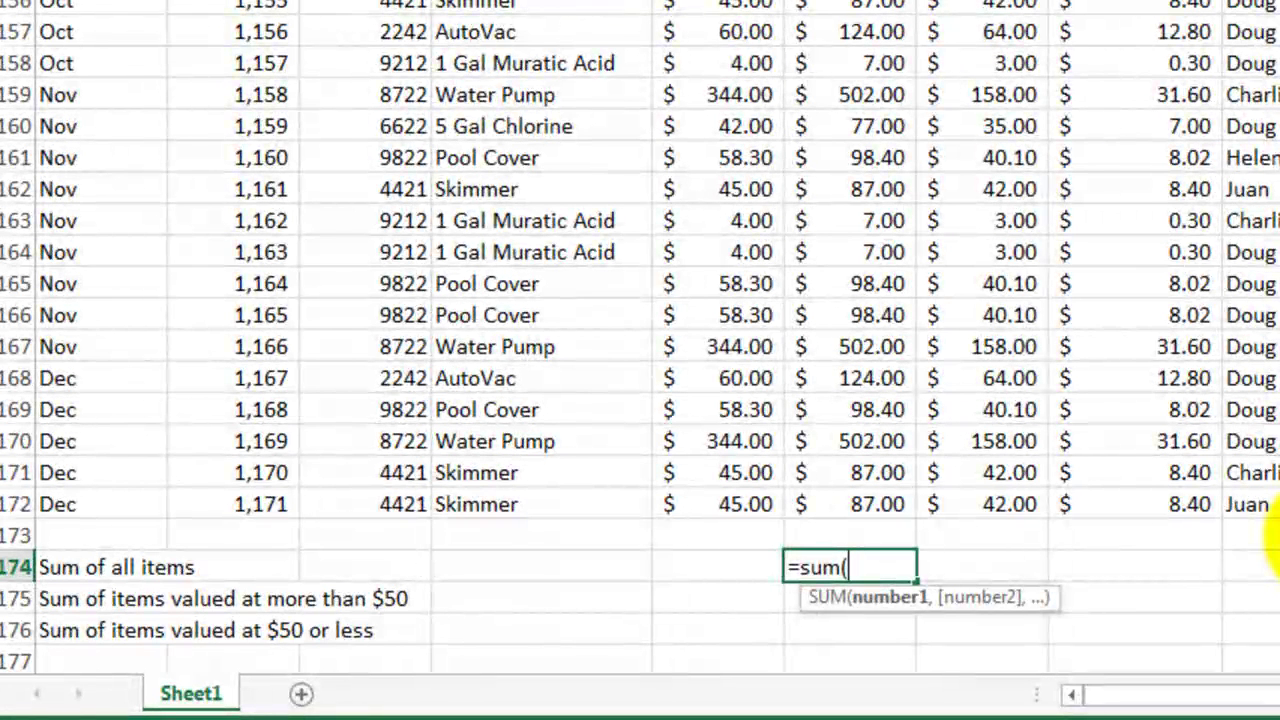
pyautogui.write('f2')
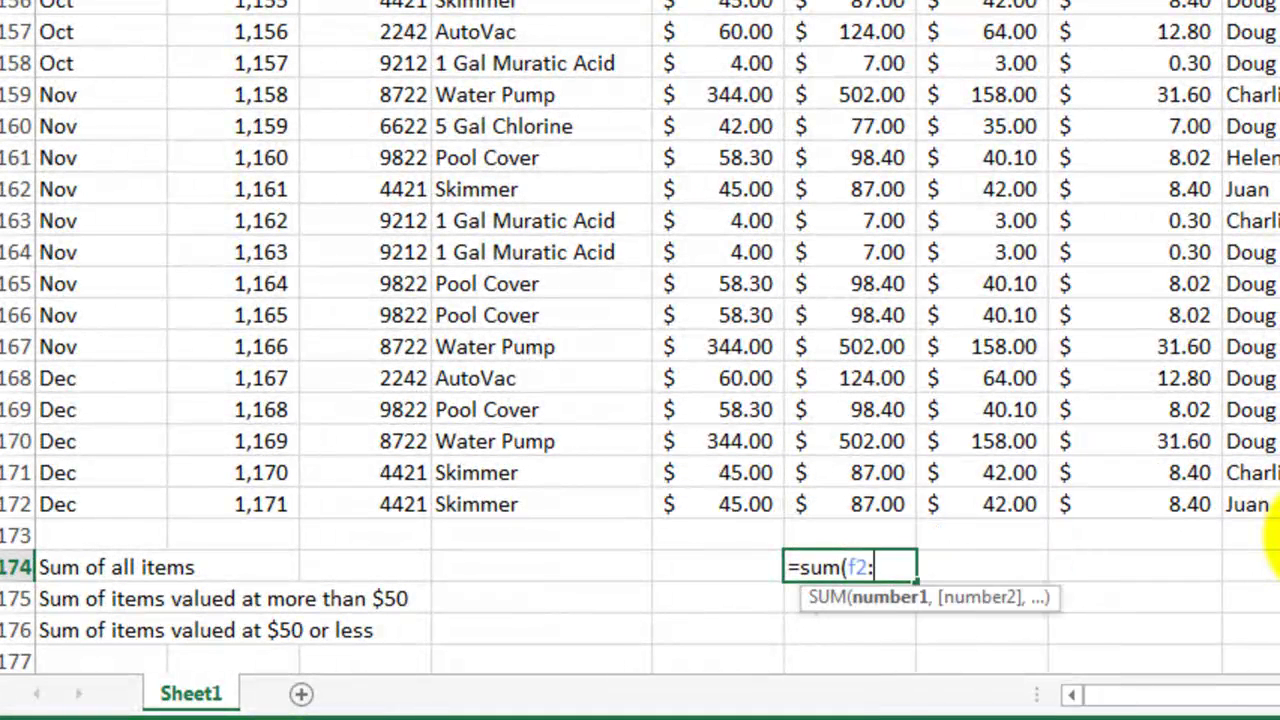
pyautogui.write(':f172')
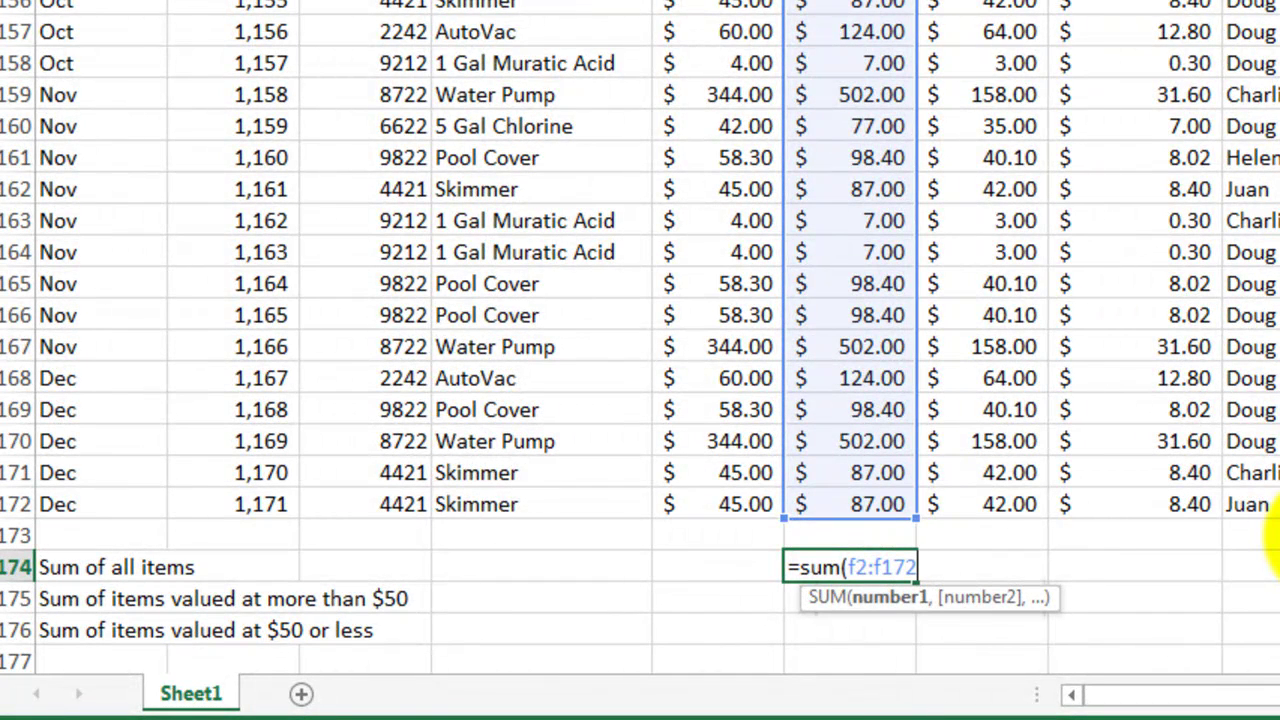
pyautogui.write(')')
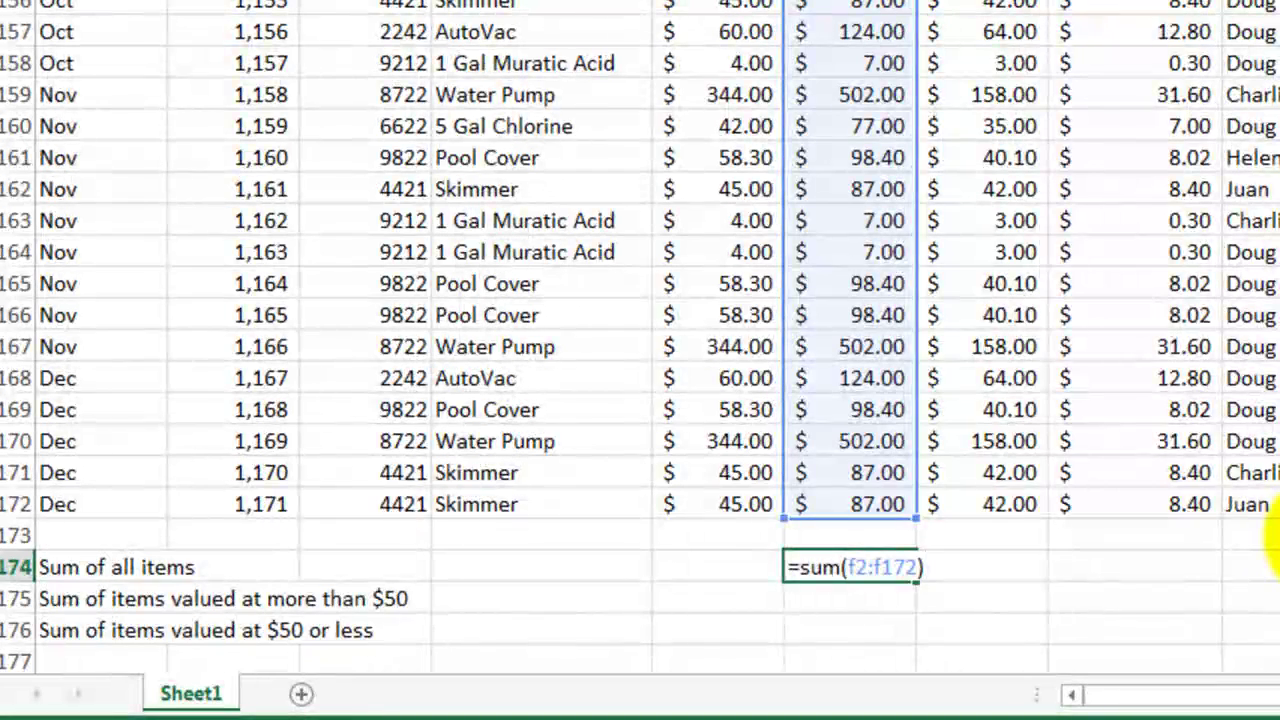
pyautogui.press('Return')
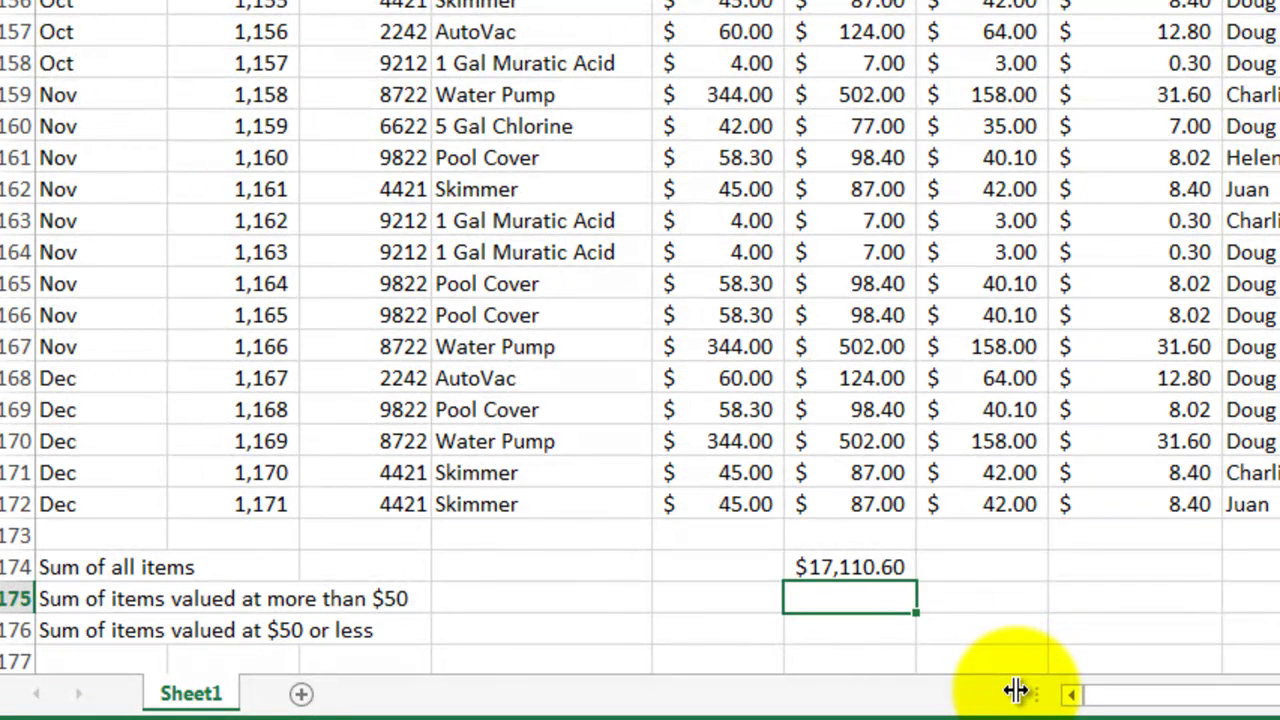
# Step: Enter =SUMIF(F2:F172,">50") in F175, totalling $16,088.40 for items over $50
pyautogui.write('=')
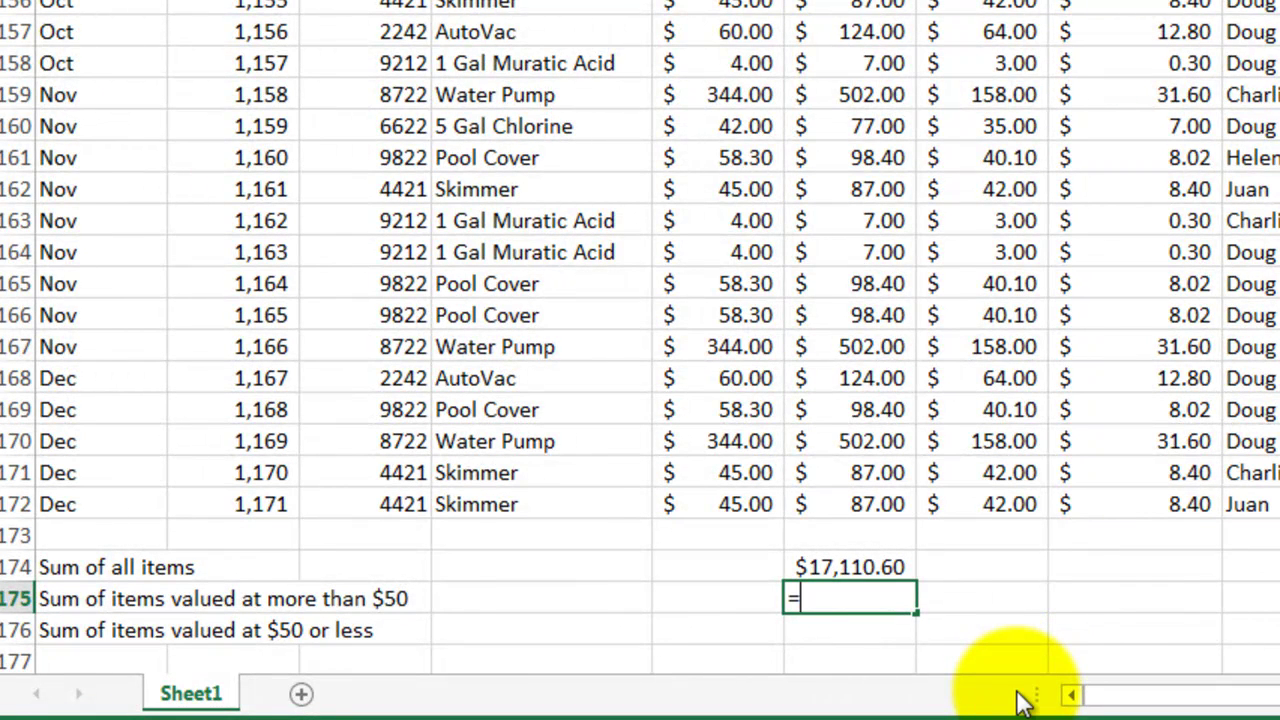
pyautogui.write('sum')
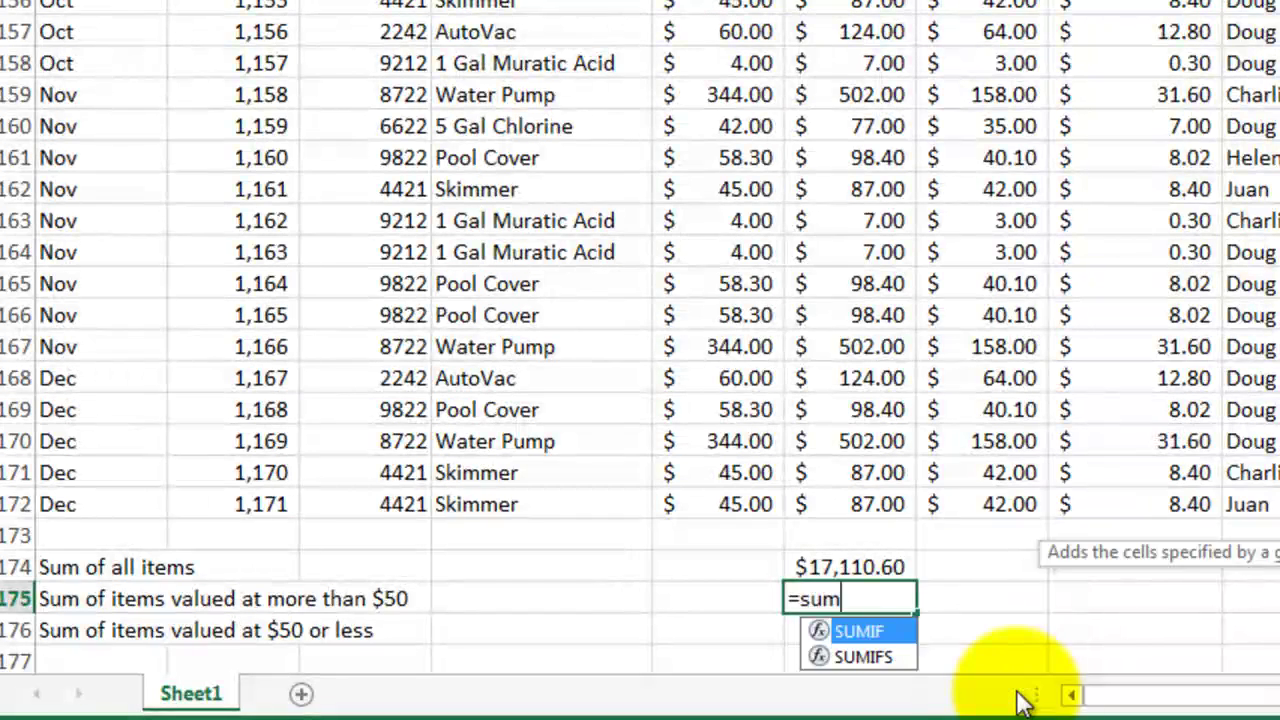
pyautogui.write('if(')
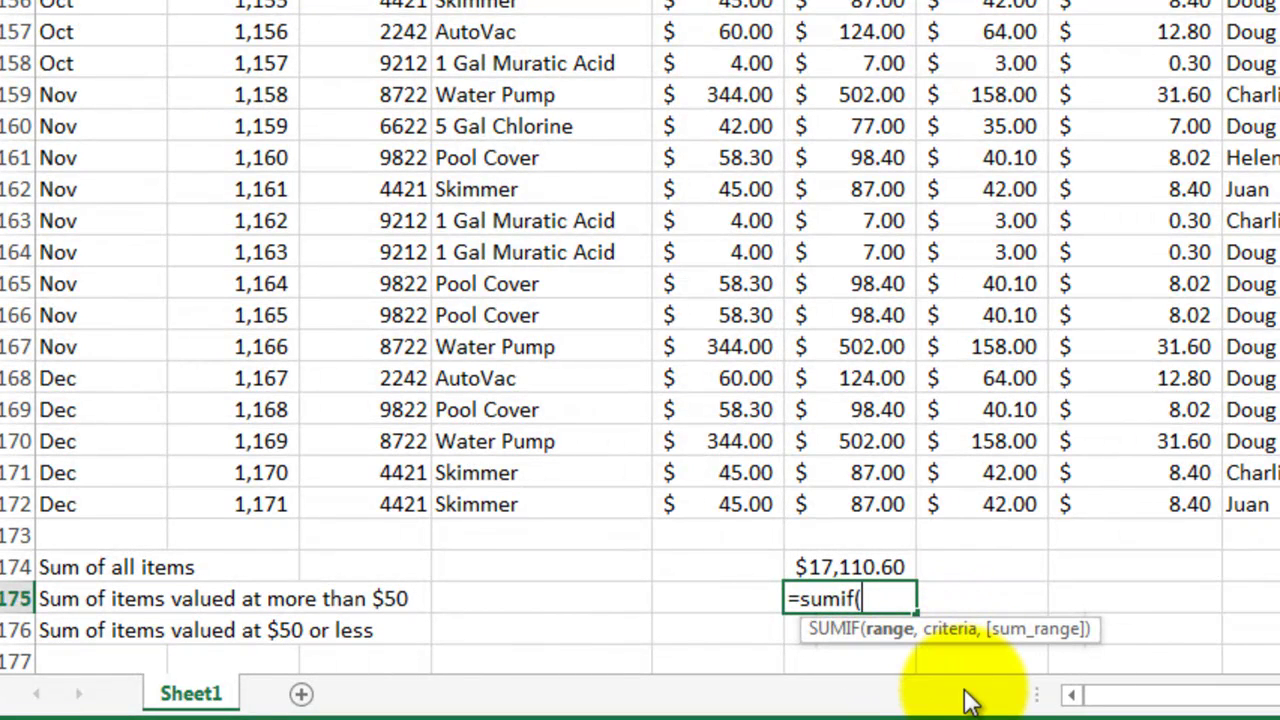
pyautogui.write('f2:f172')
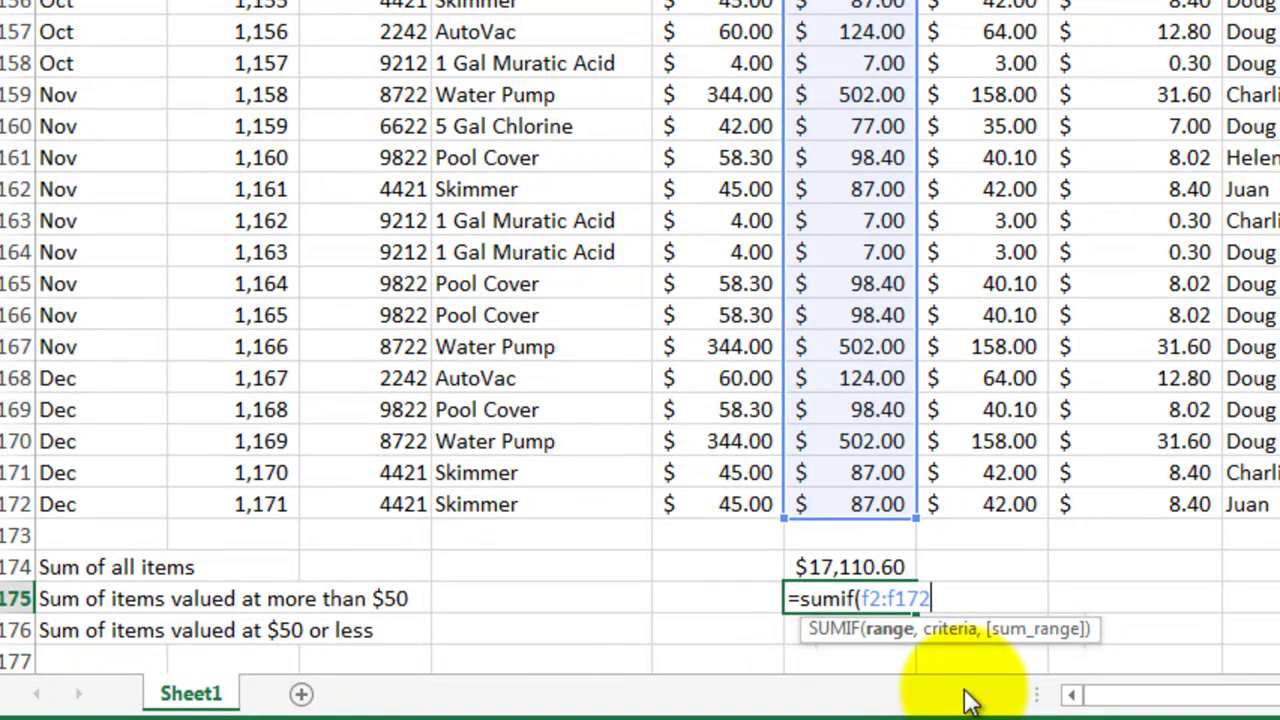
pyautogui.write(',">50')
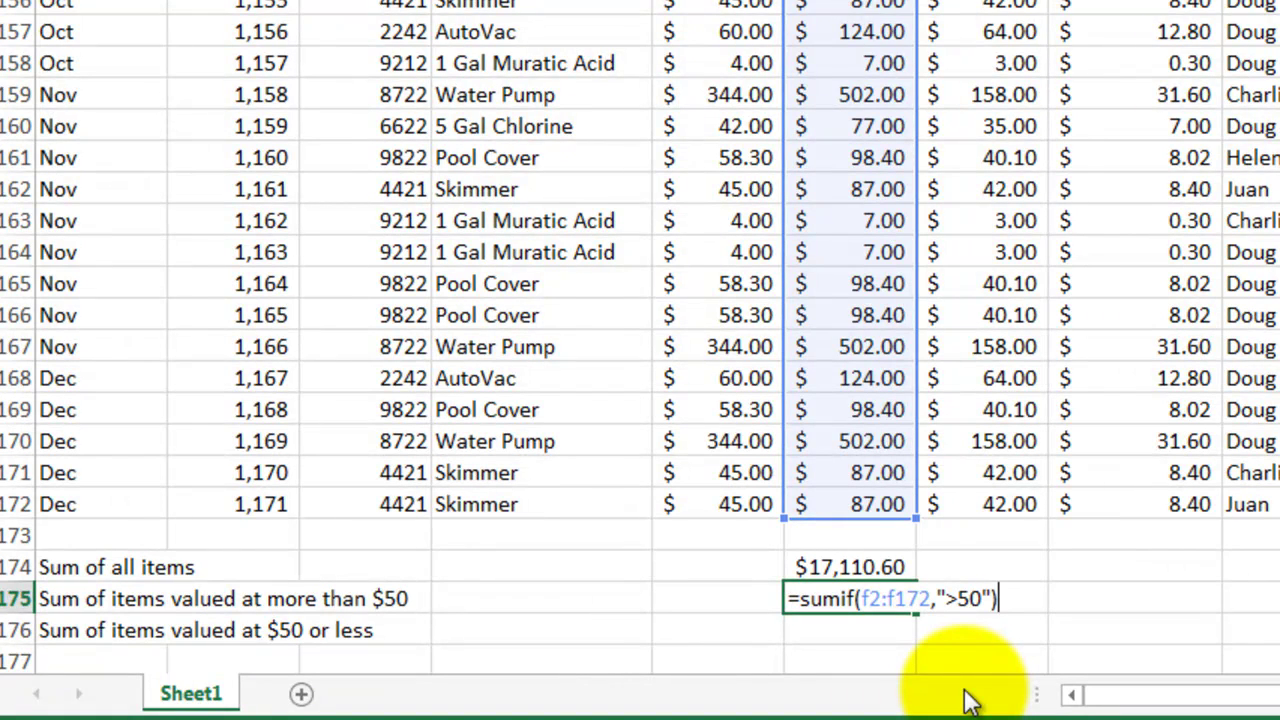
pyautogui.press('Return')
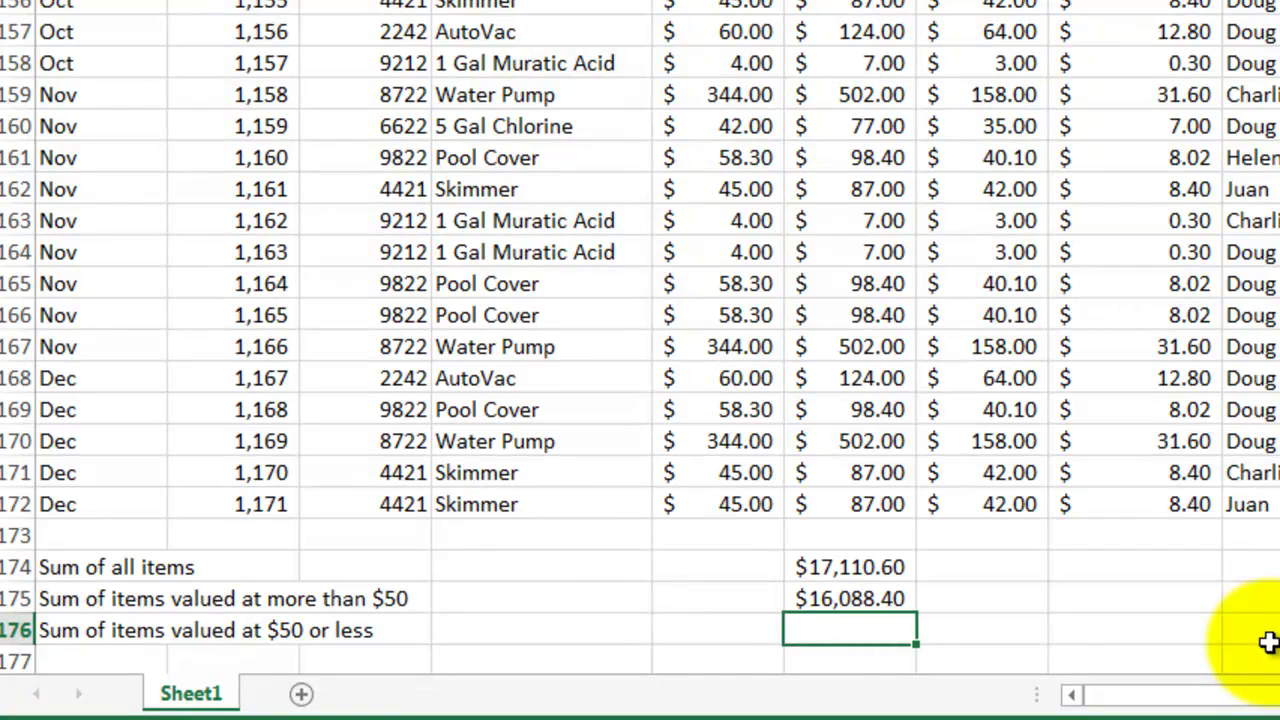
# Step: Enter =SUMIF(F2:F172,"<=50") in F176, totalling $1,022.20 for items $50 or less
pyautogui.write('sumif(')
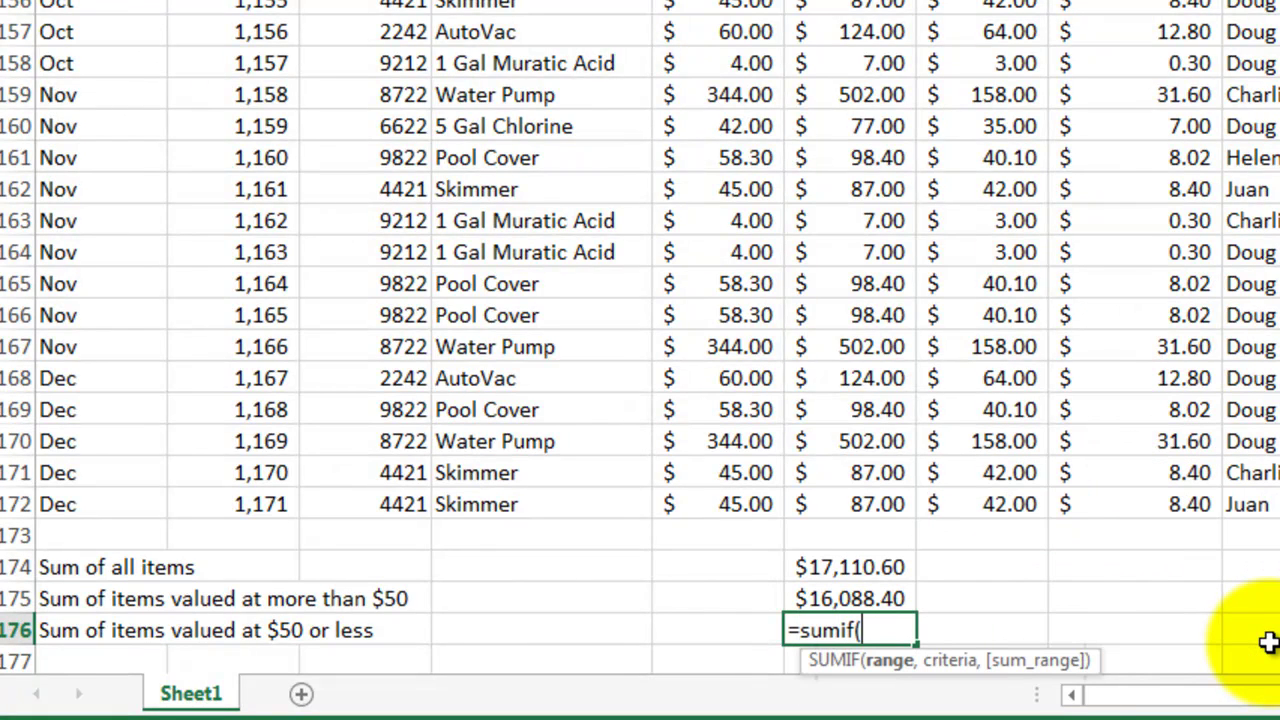
pyautogui.write('f2:f172')
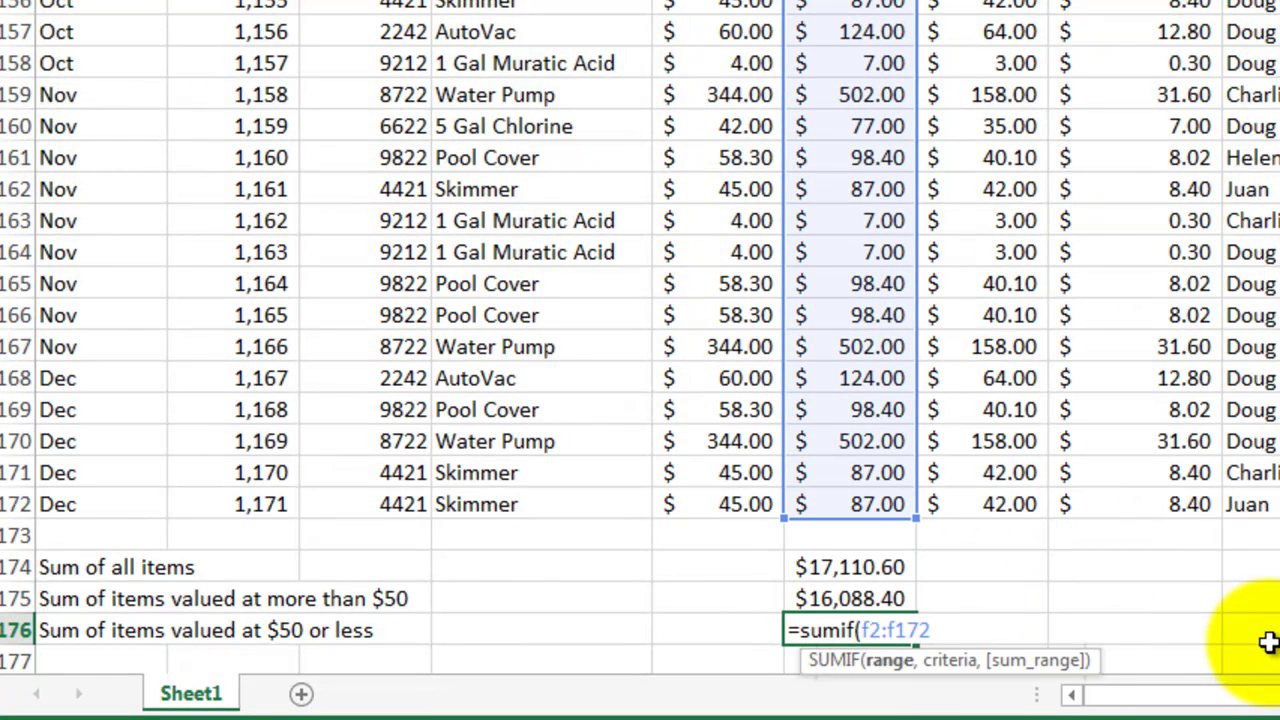
pyautogui.write(',"<=50')
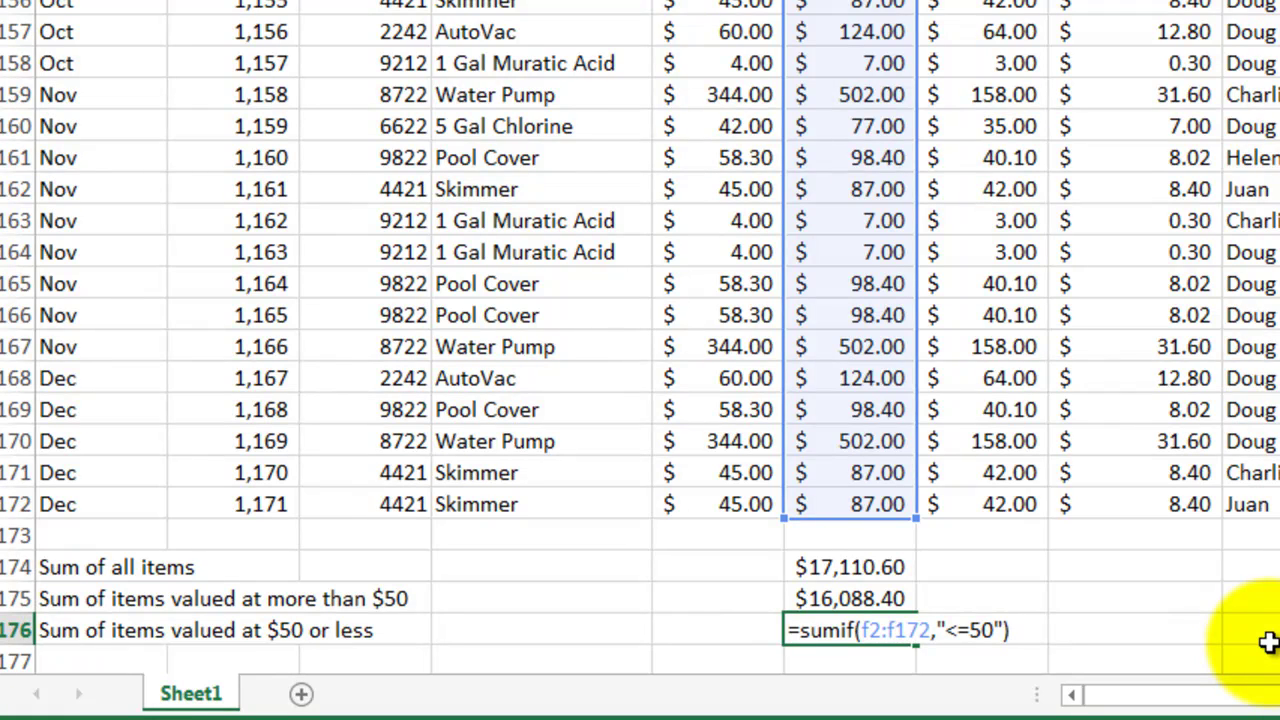
pyautogui.press('Return')
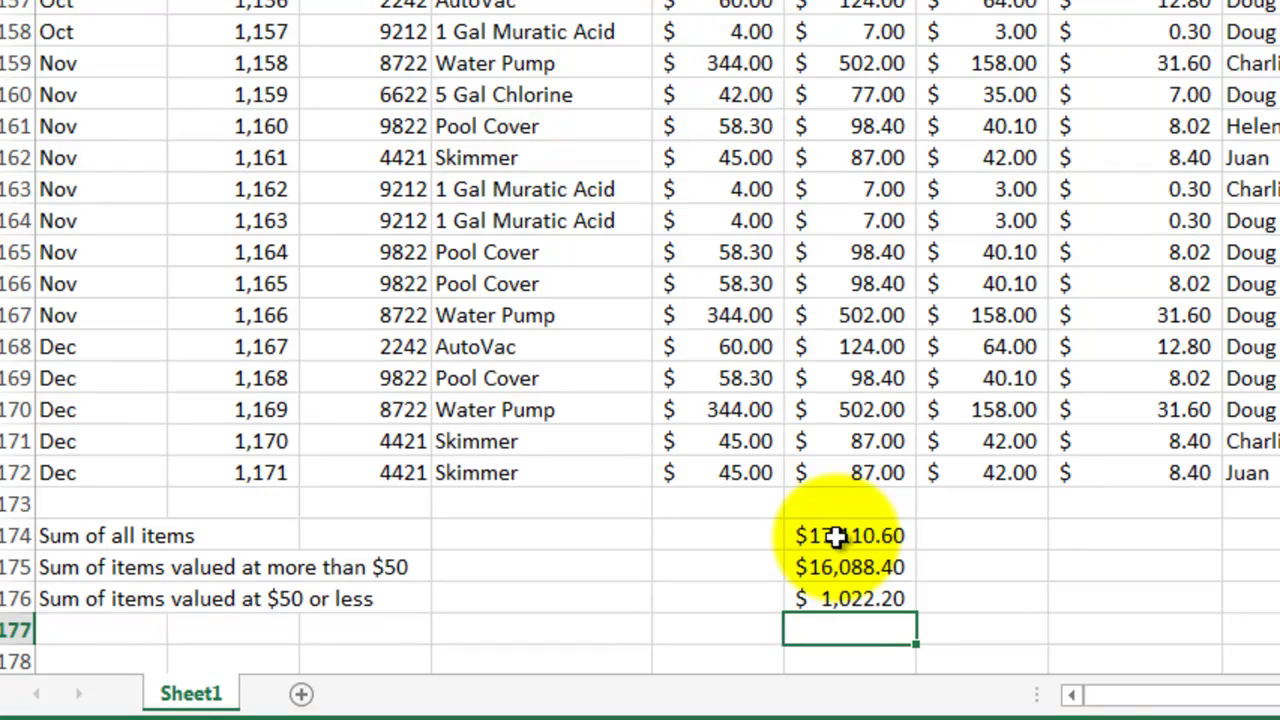
# Step: Back at the table top, highlight the column M sort/filter notes and show Data commands
pyautogui.scroll(10, 934, 423)
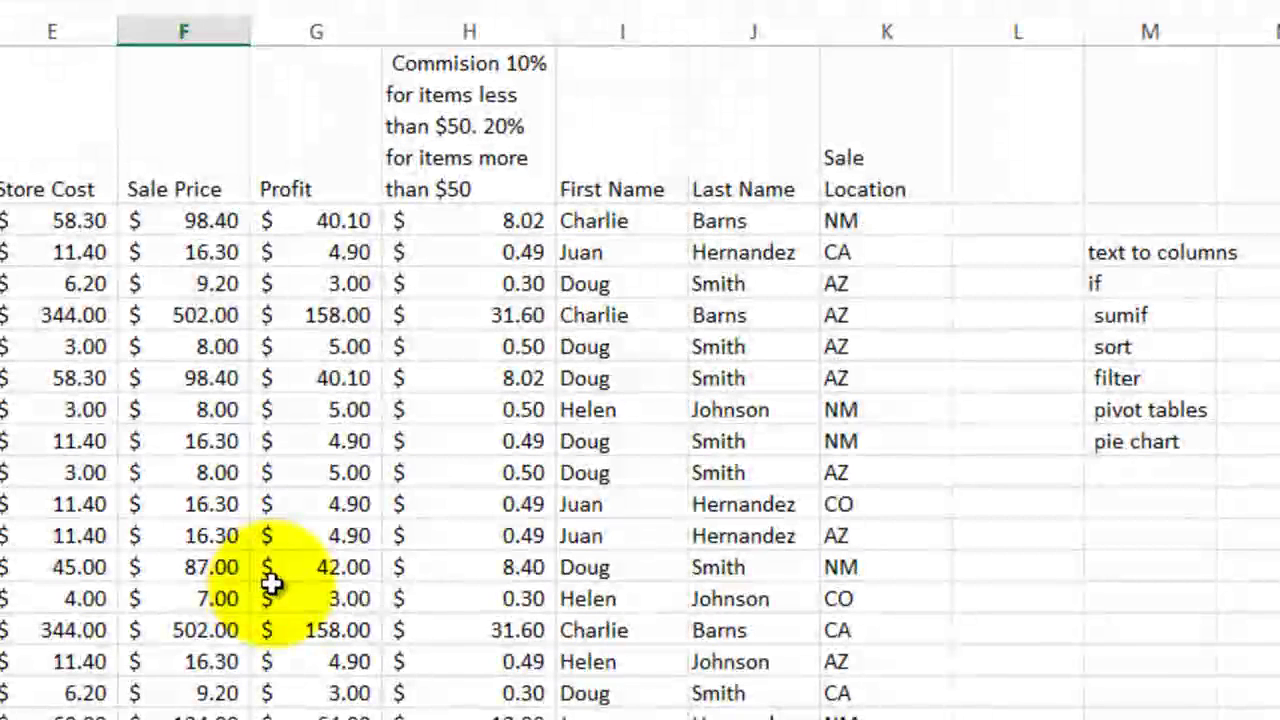
pyautogui.moveTo(1134, 345); pyautogui.dragTo(1128, 375)
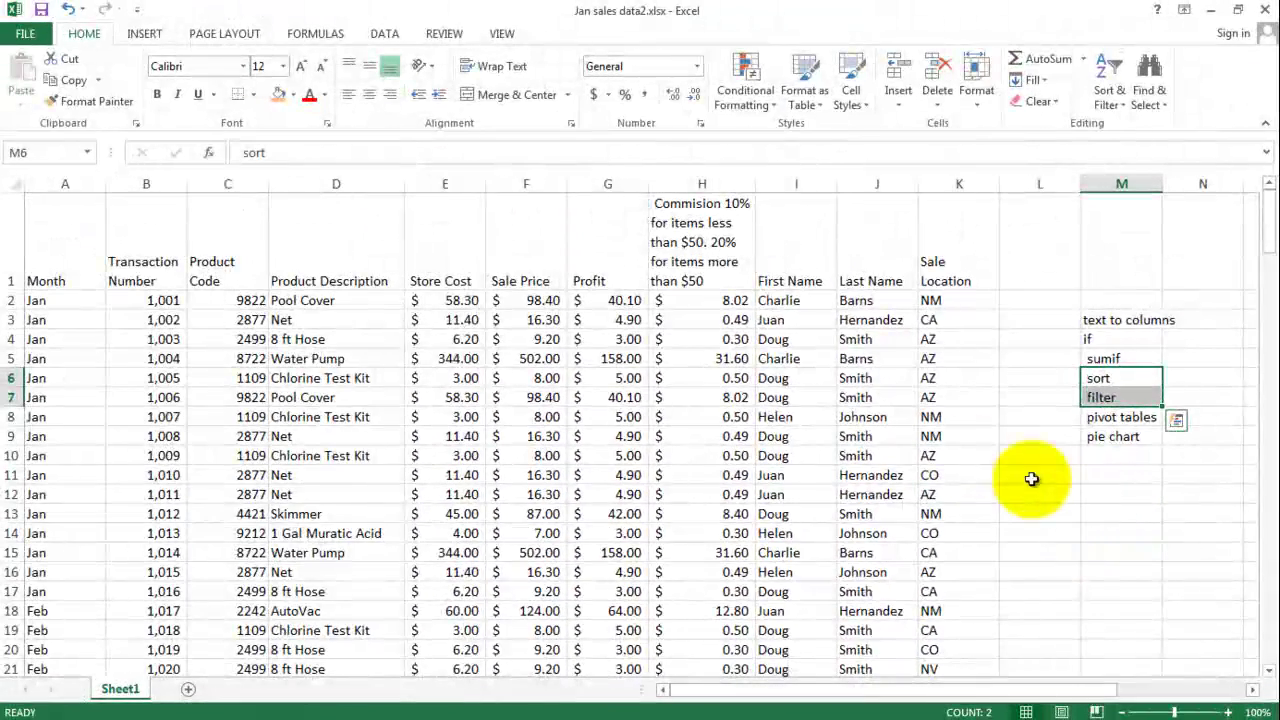
pyautogui.click(388, 36)
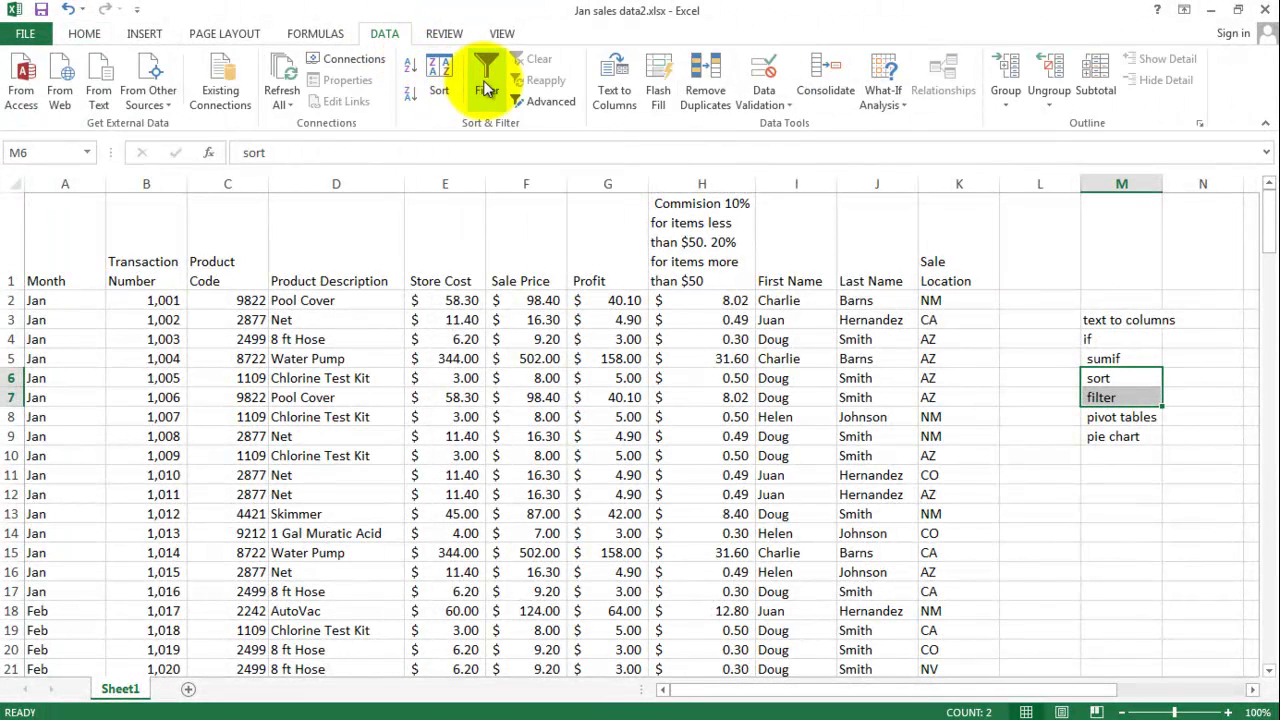
pyautogui.click(589, 356)
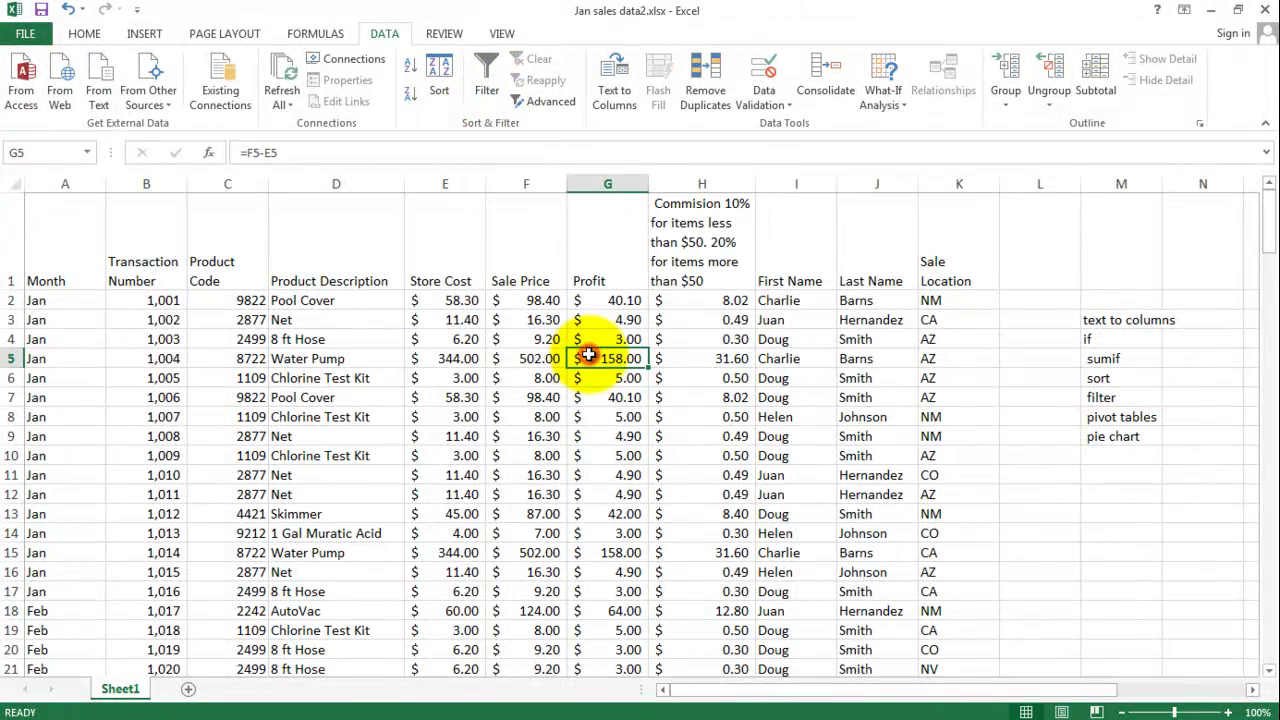
pyautogui.click(374, 299)
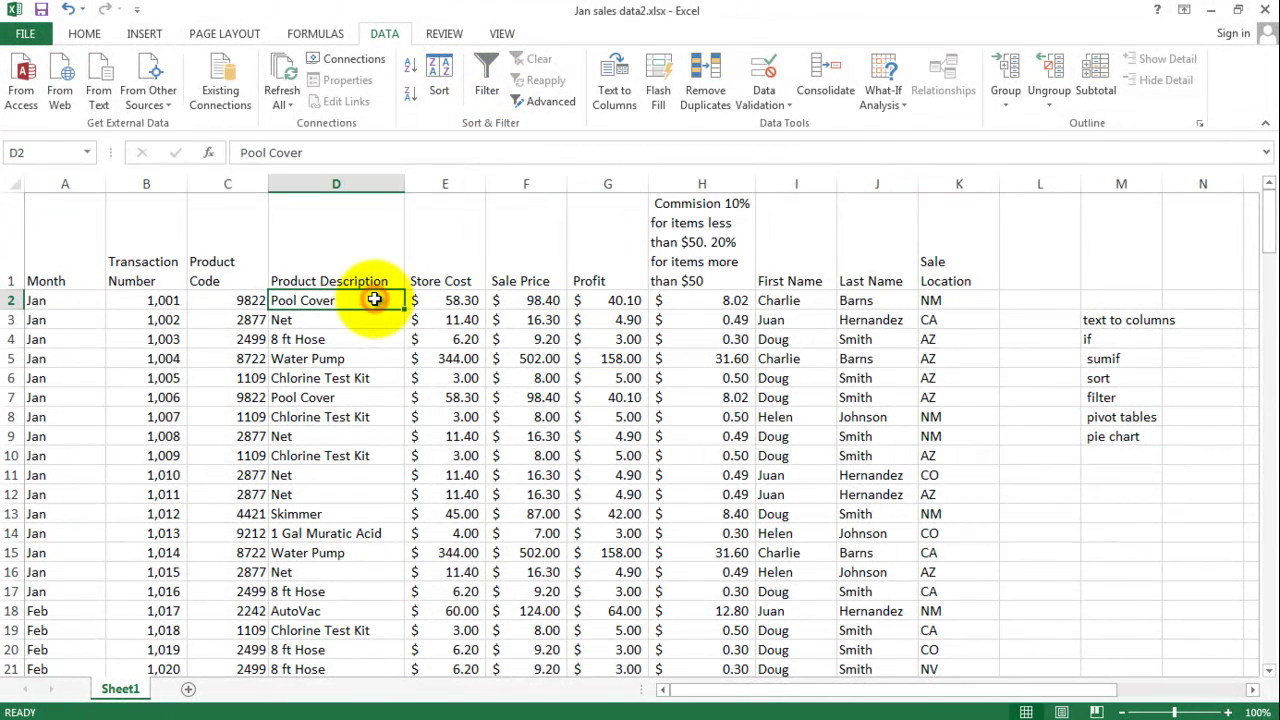
# Step: Sort the sales table by Last Name, A to Z, and scroll through the grouped blocks
pyautogui.click(438, 77)
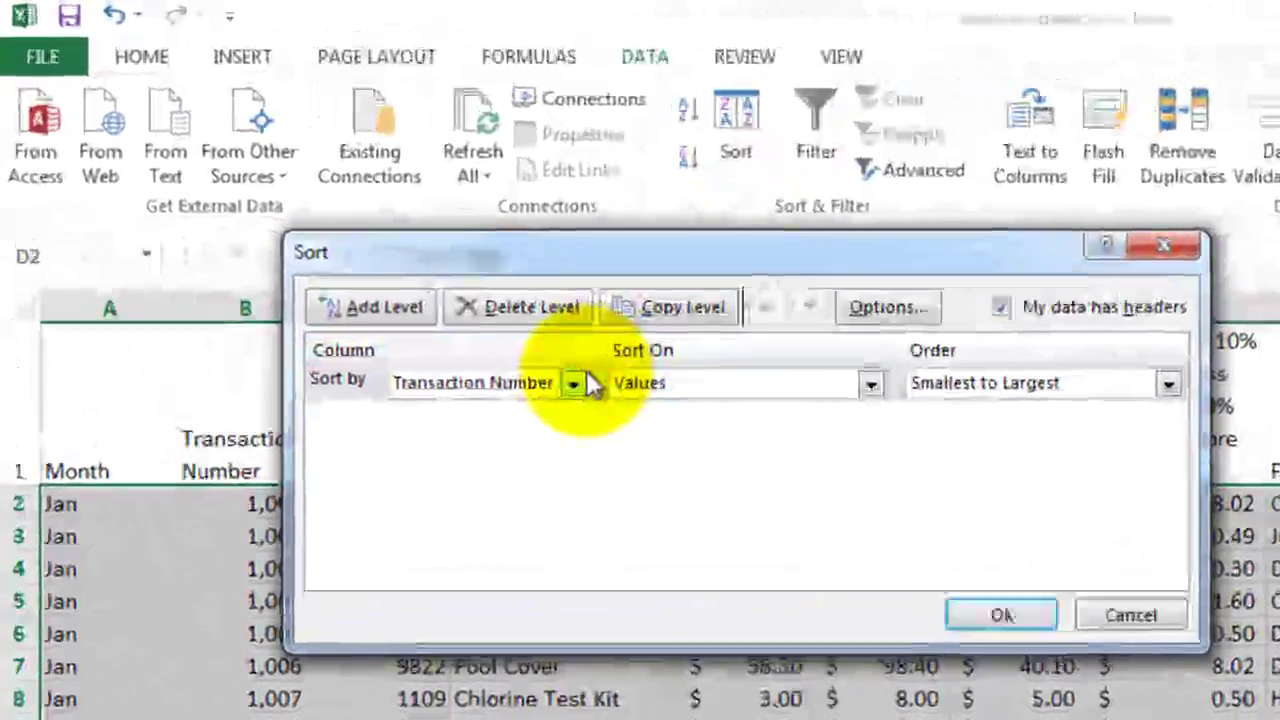
pyautogui.click(341, 228)
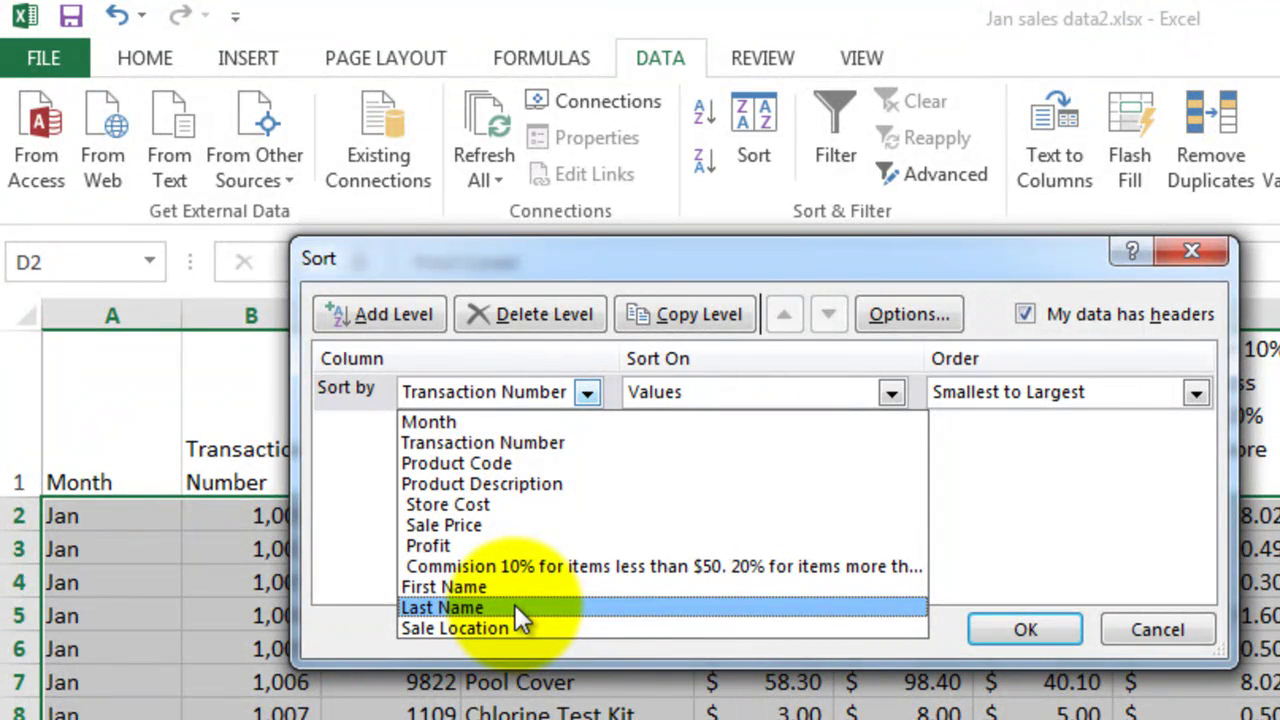
pyautogui.click(514, 607)
pyautogui.click(1012, 622)
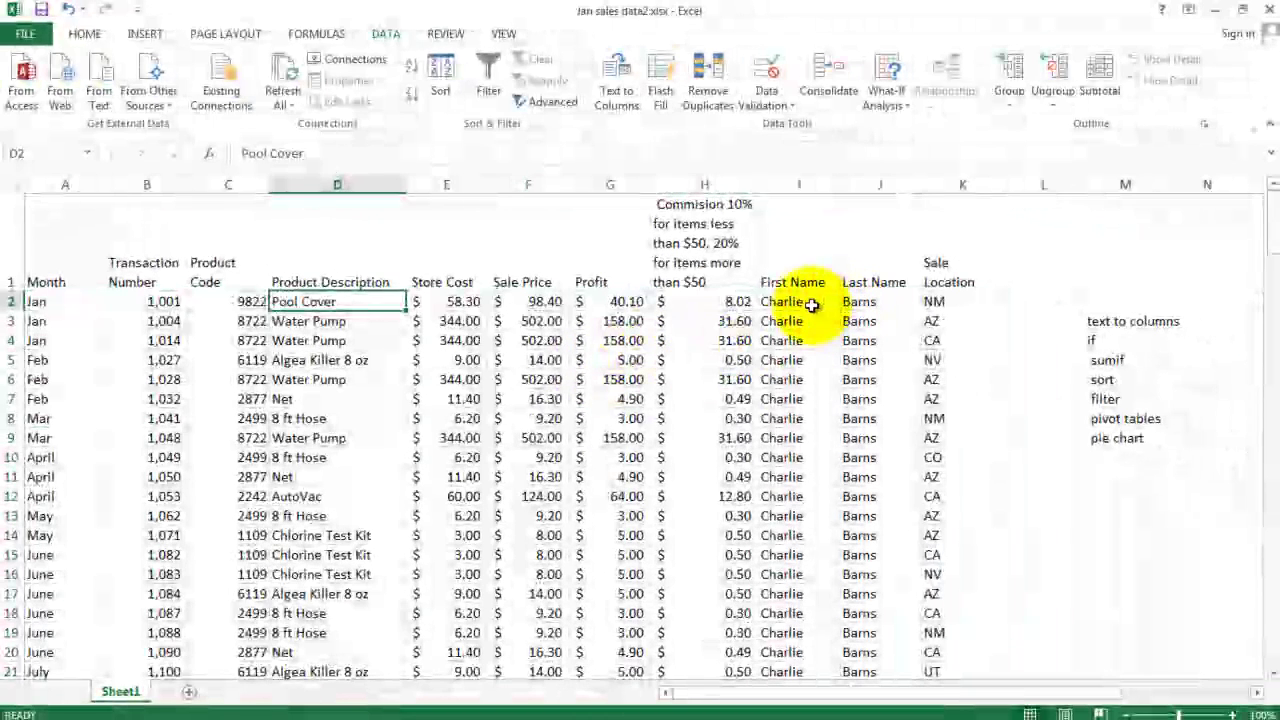
pyautogui.click(851, 301)
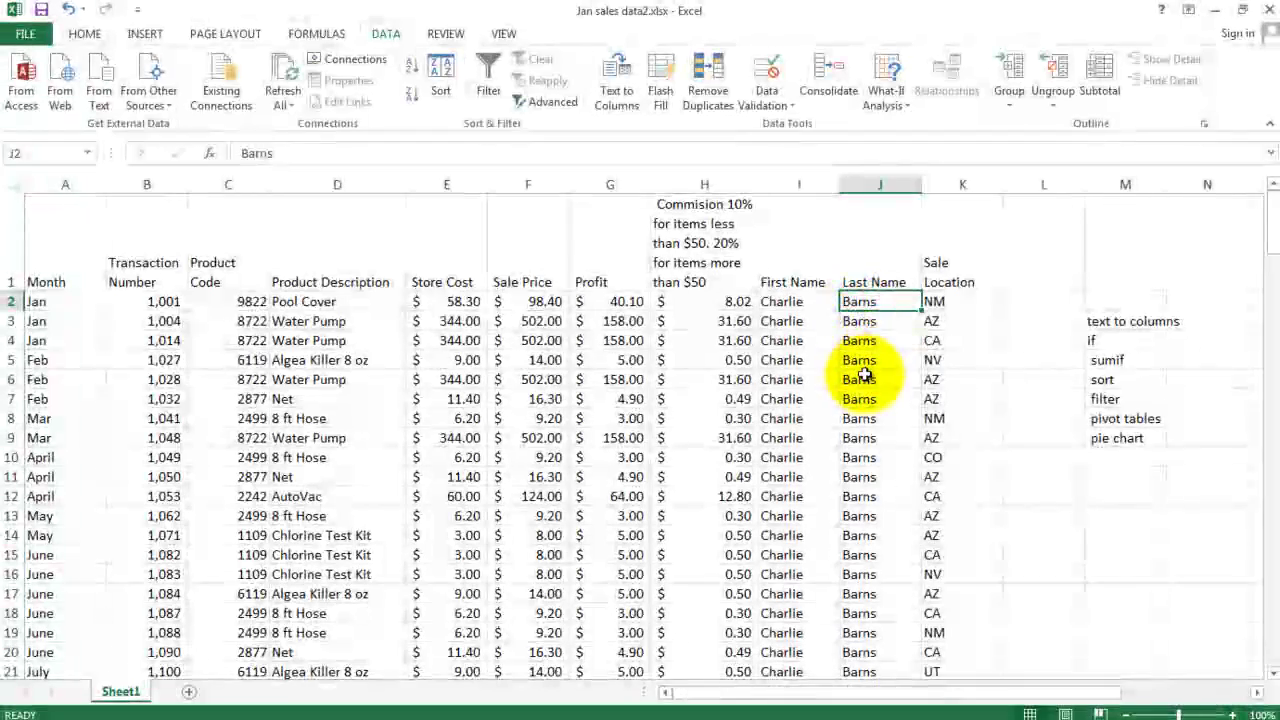
pyautogui.scroll(-7, 870, 357)
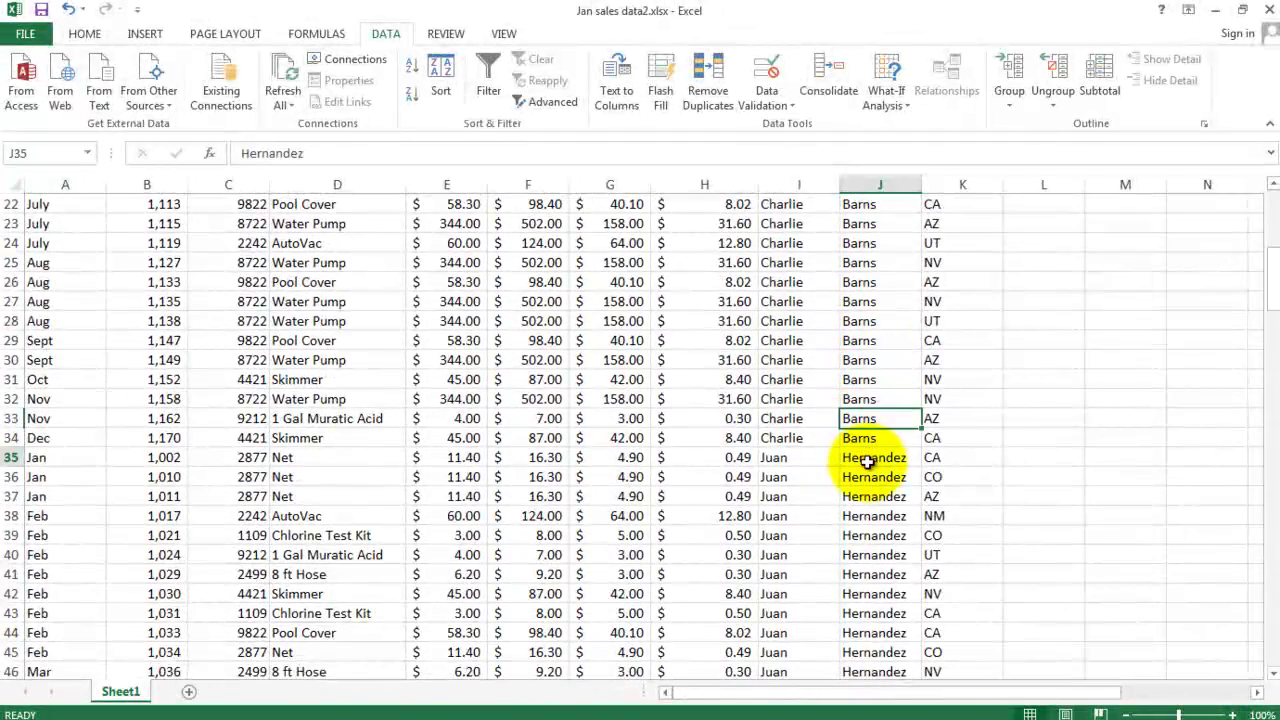
pyautogui.scroll(-1, 868, 461)
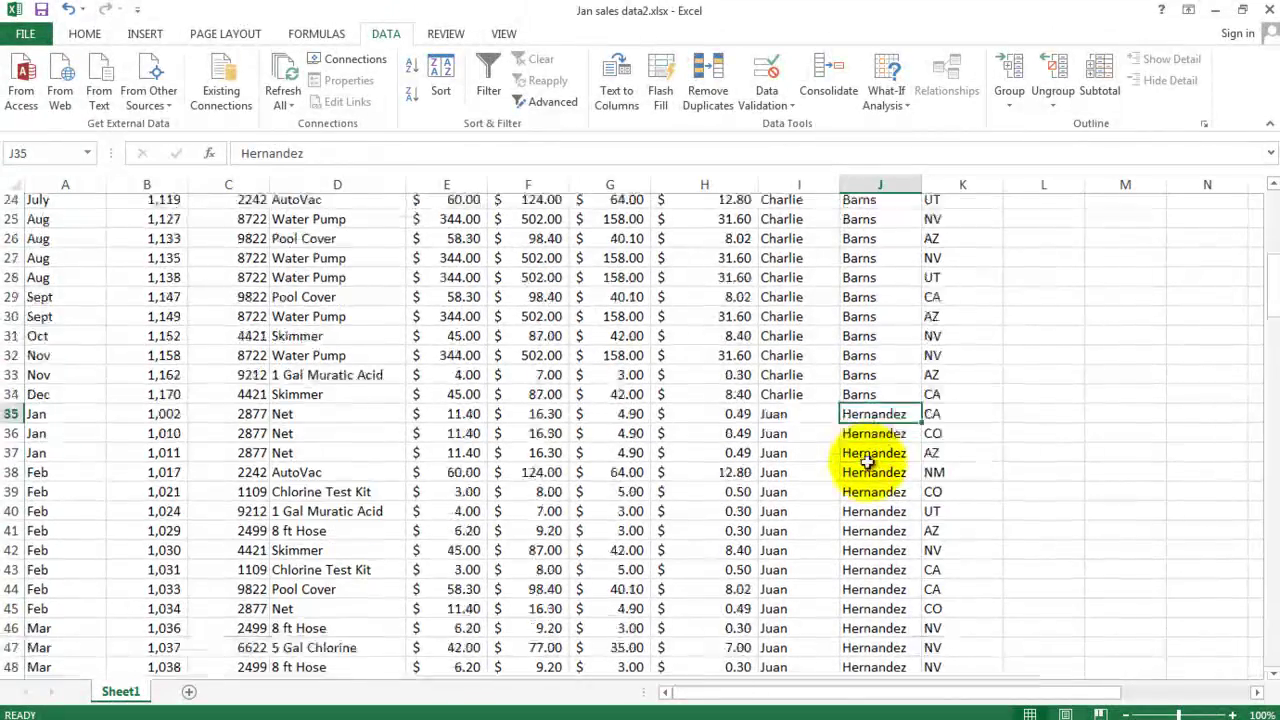
pyautogui.scroll(-11, 868, 461)
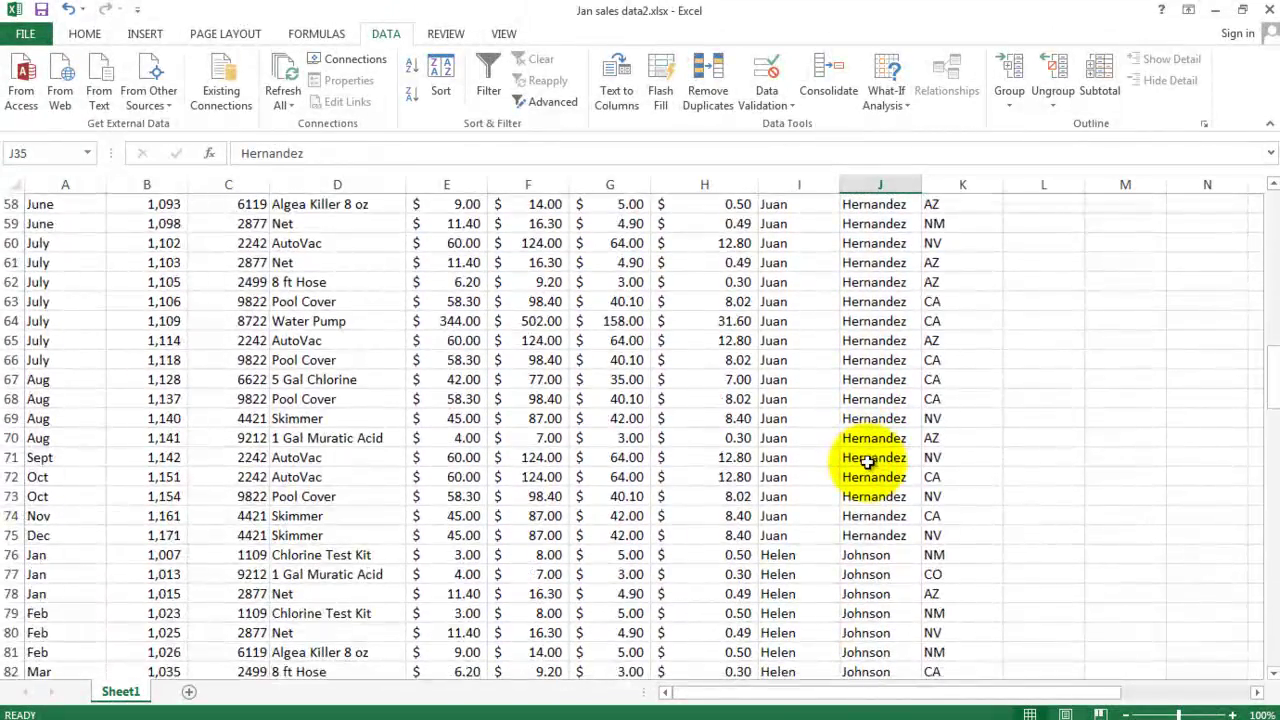
pyautogui.scroll(-4, 868, 461)
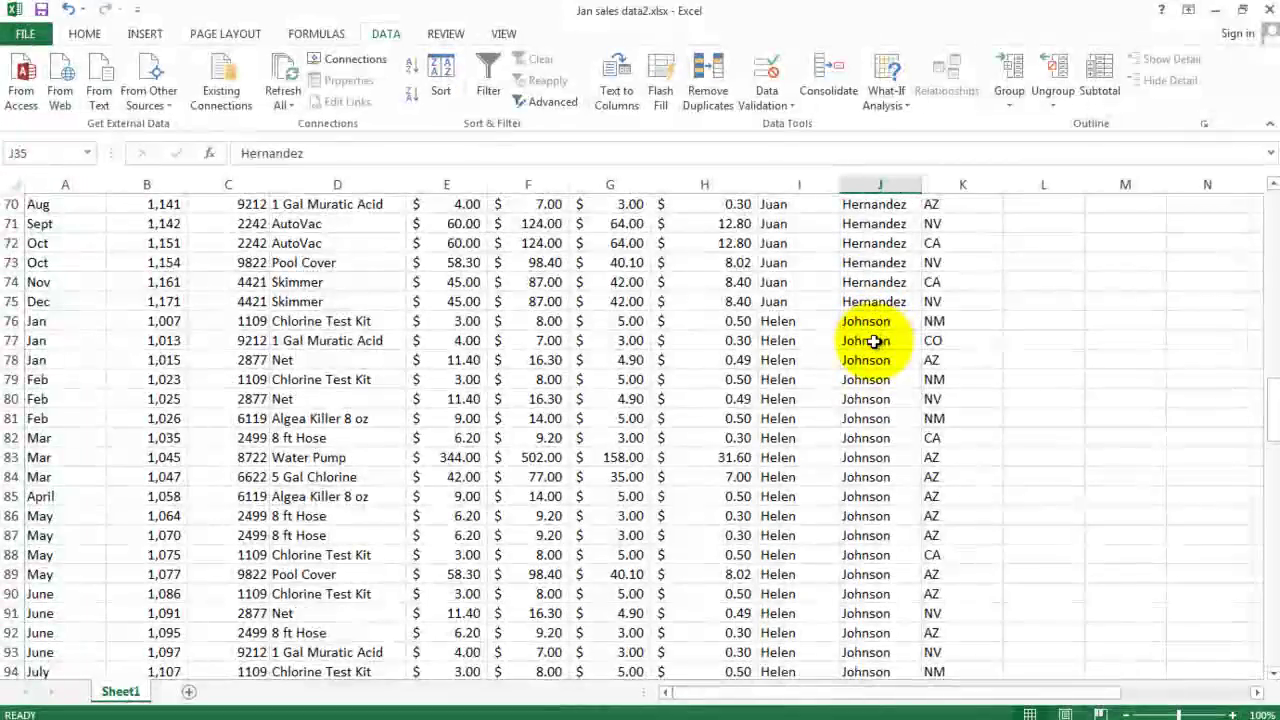
pyautogui.scroll(-9, 872, 345)
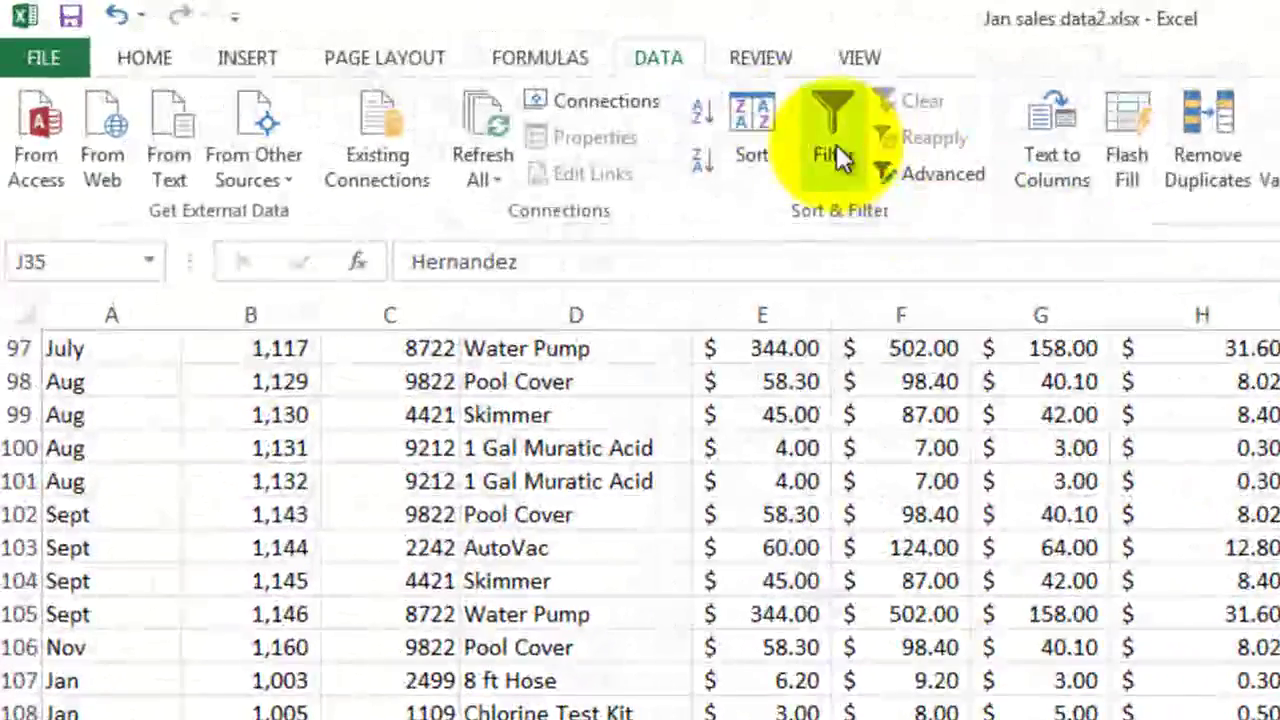
# Step: Sort the sales rows by Sale Location, A to Z, checking values from K2 to K172
pyautogui.click(745, 115)
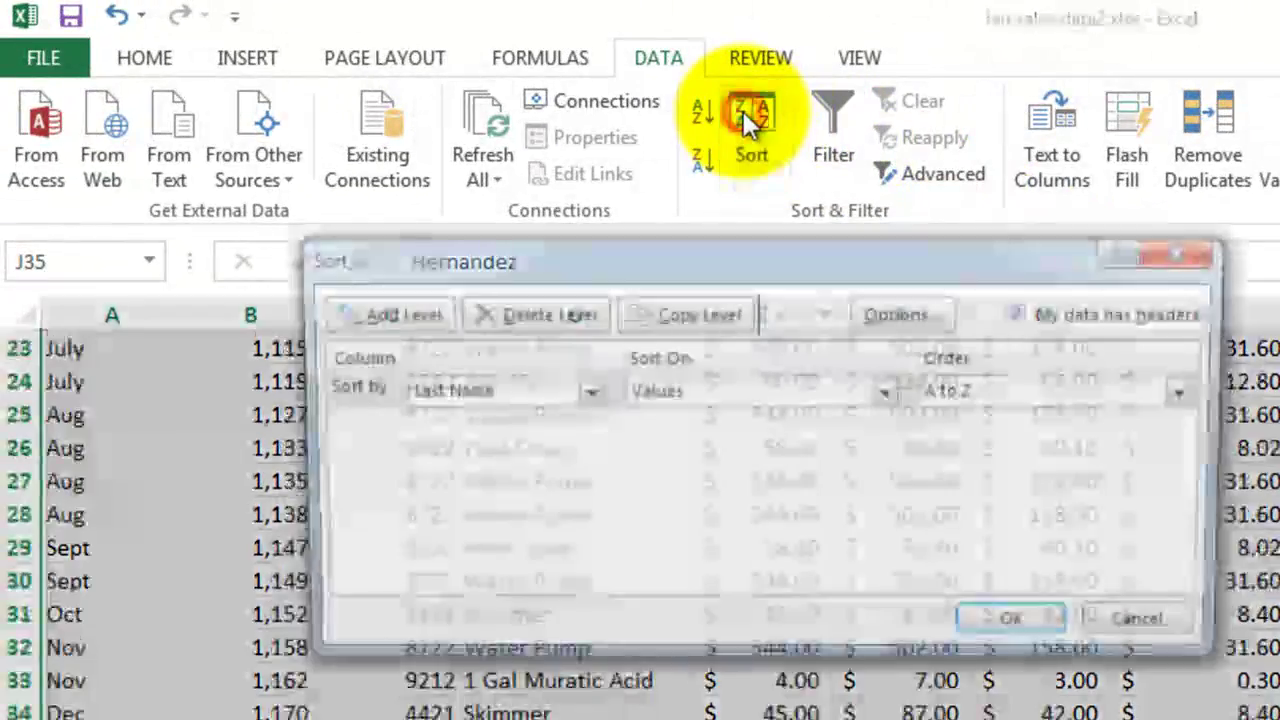
pyautogui.click(584, 391)
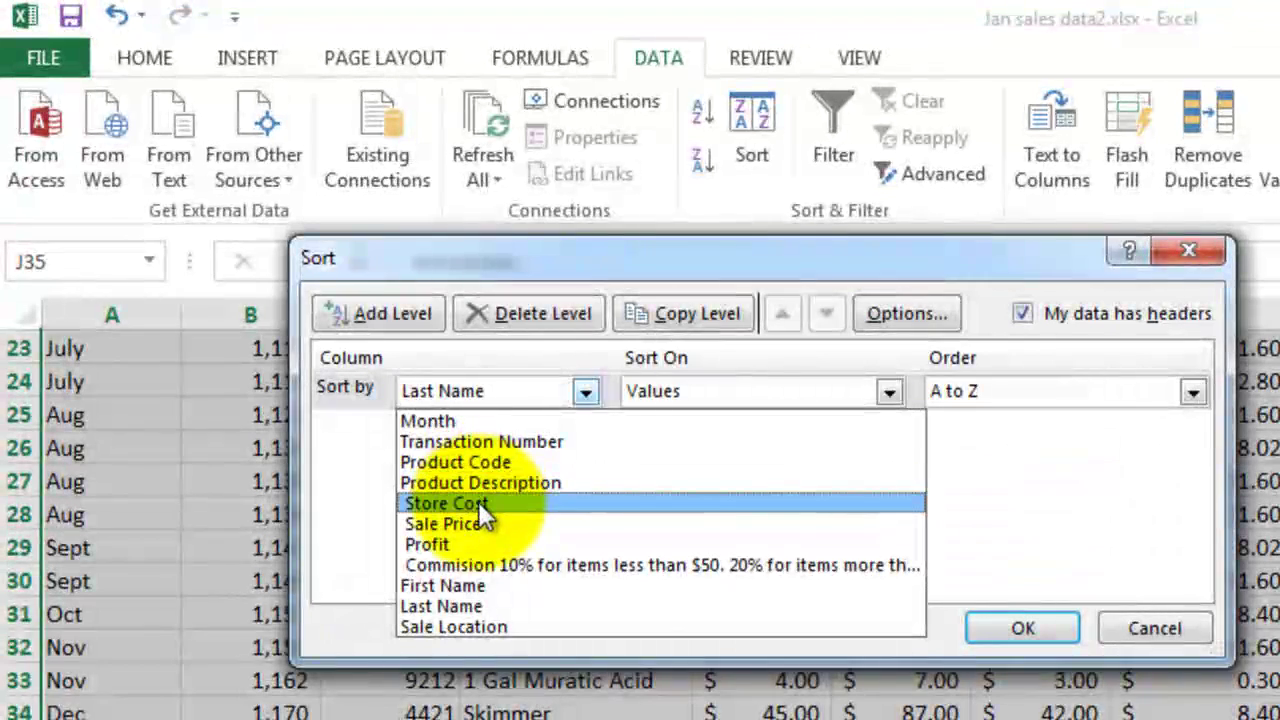
pyautogui.click(487, 627)
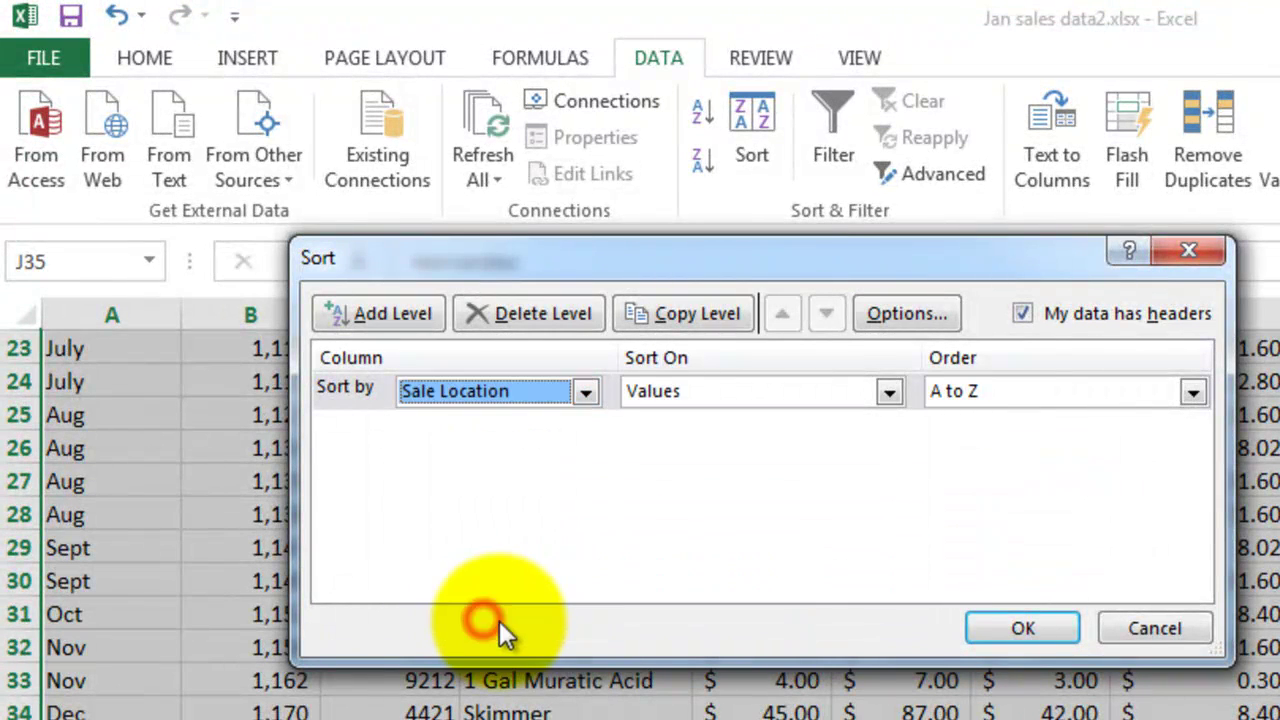
pyautogui.click(1020, 626)
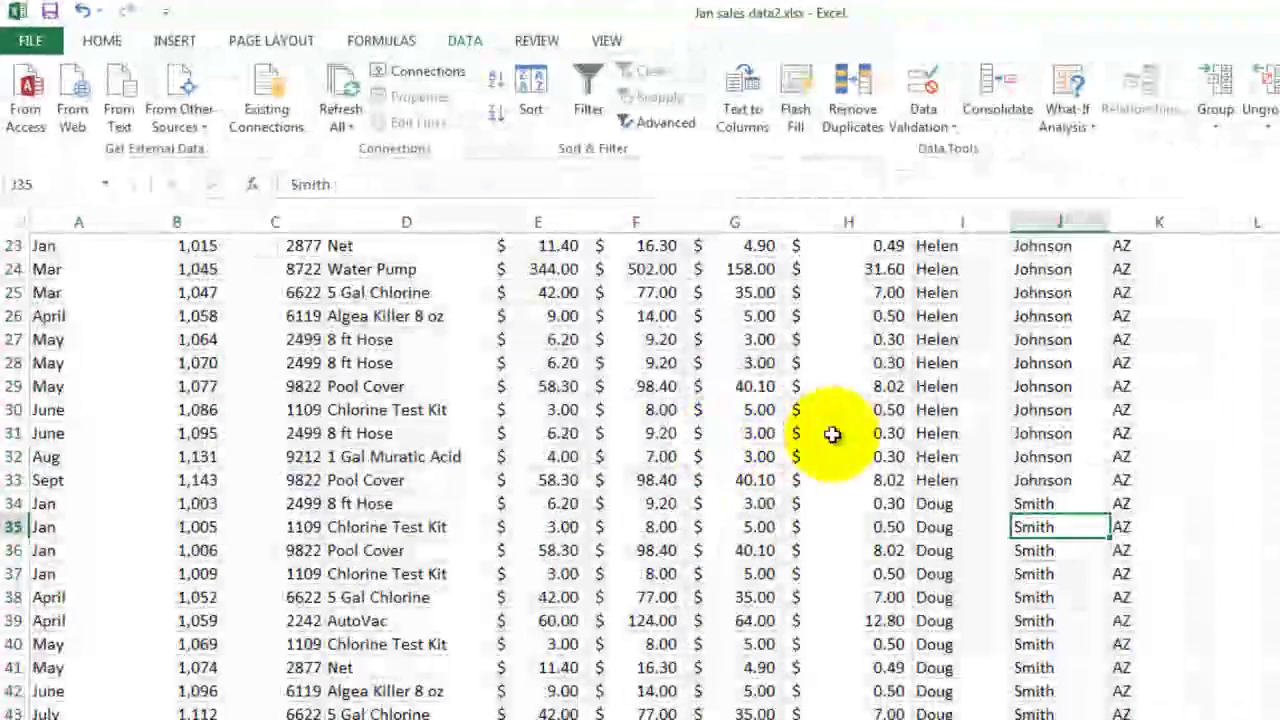
pyautogui.scroll(7, 871, 340)
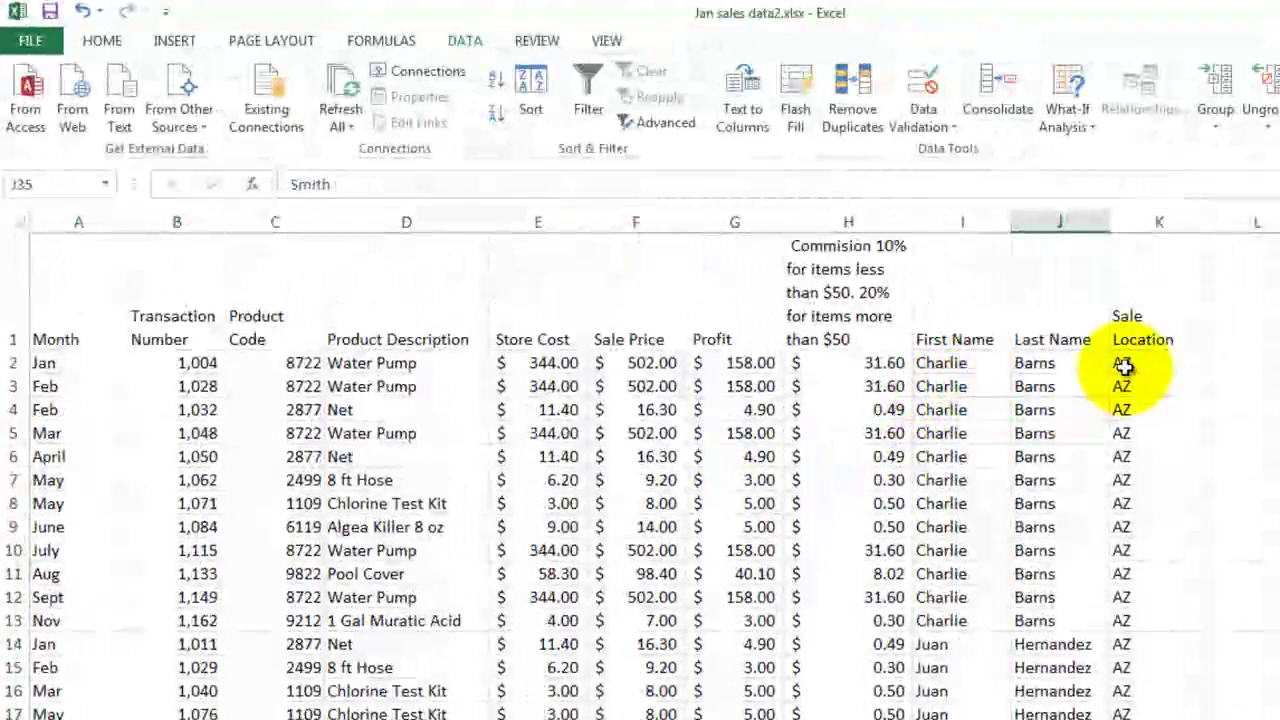
pyautogui.click(1150, 361)
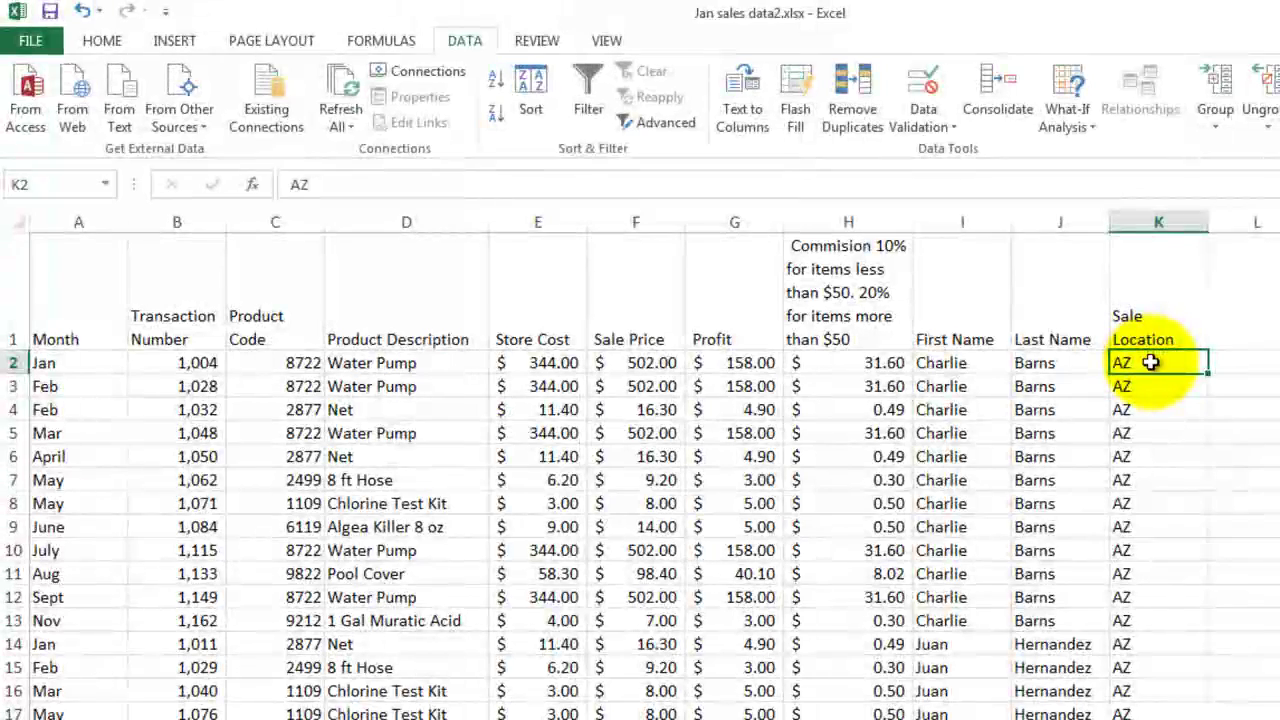
pyautogui.scroll(-15, 1153, 436)
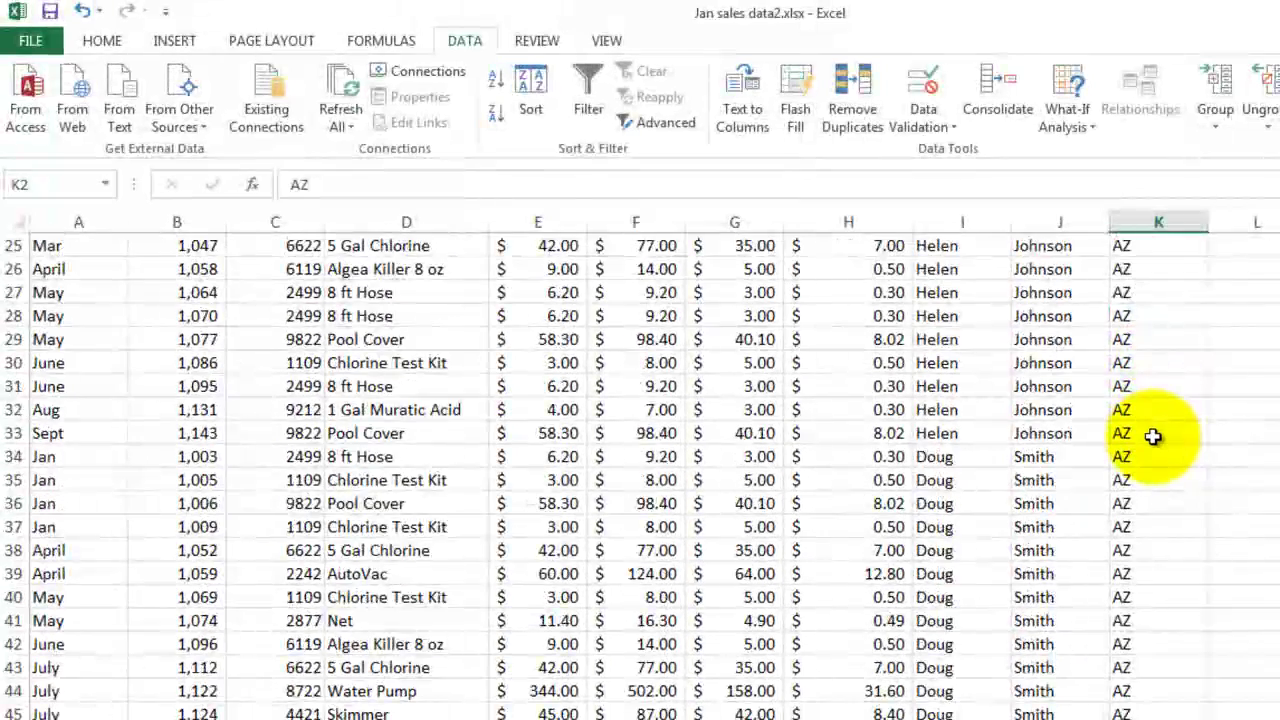
pyautogui.scroll(-20, 1153, 436)
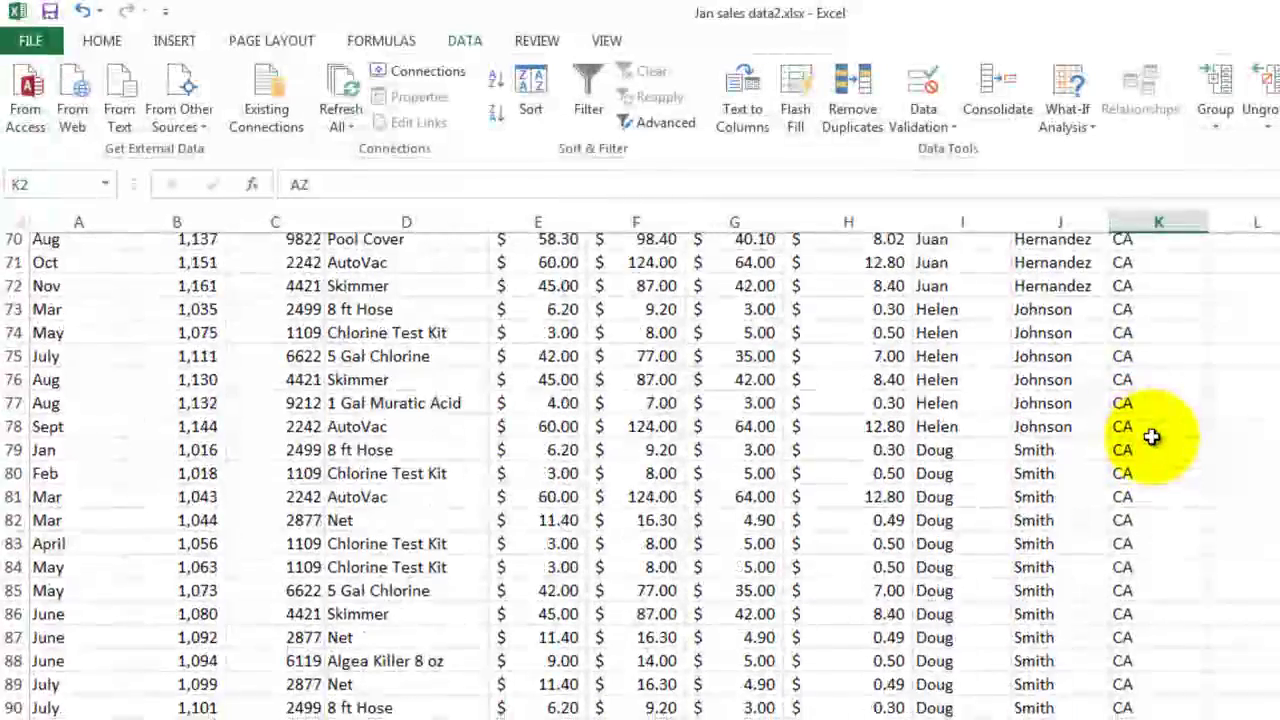
pyautogui.scroll(-20, 1151, 442)
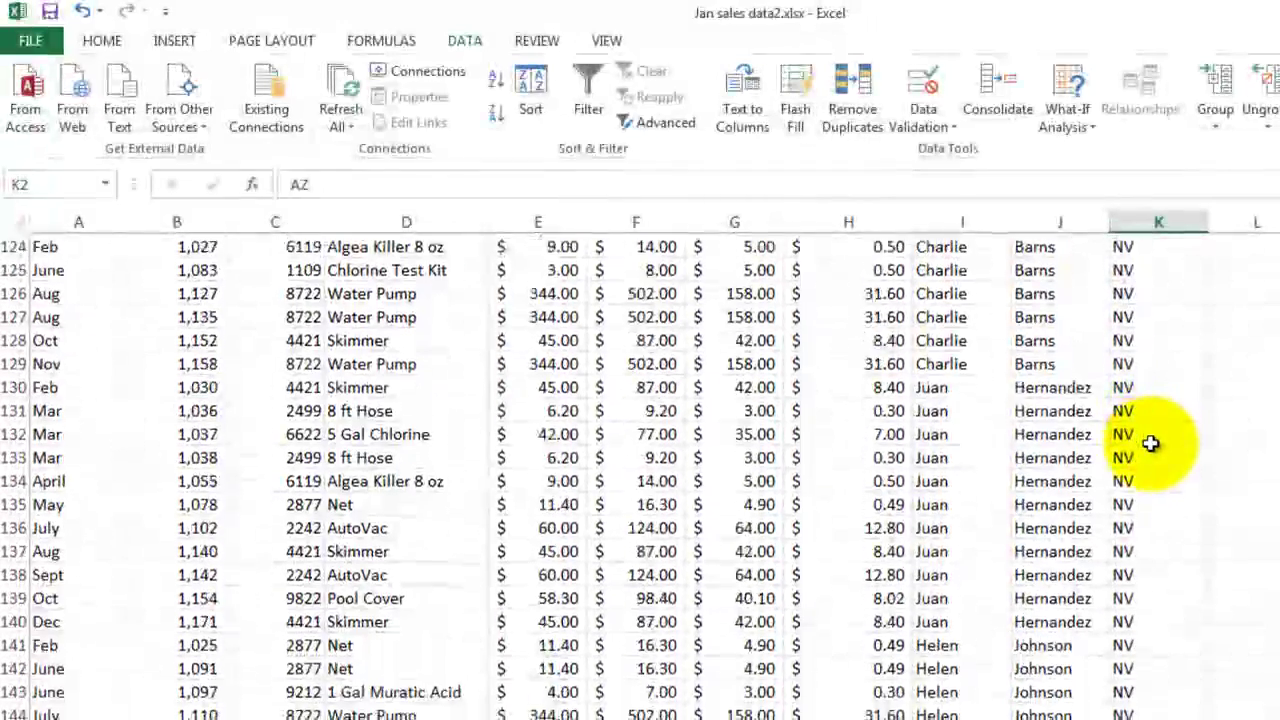
pyautogui.scroll(4, 1157, 486)
pyautogui.click(1135, 593)
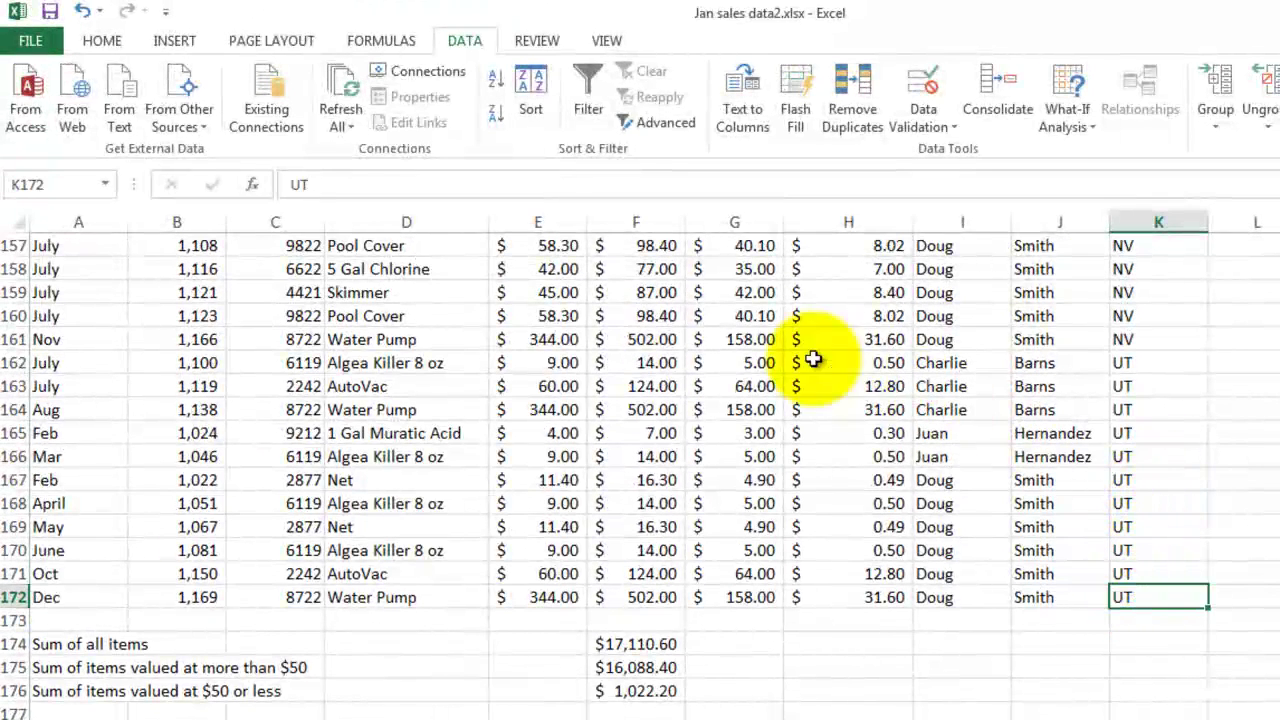
# Step: Re-sort the sales rows by Transaction Number, smallest to largest, and return to the top
pyautogui.click(530, 90)
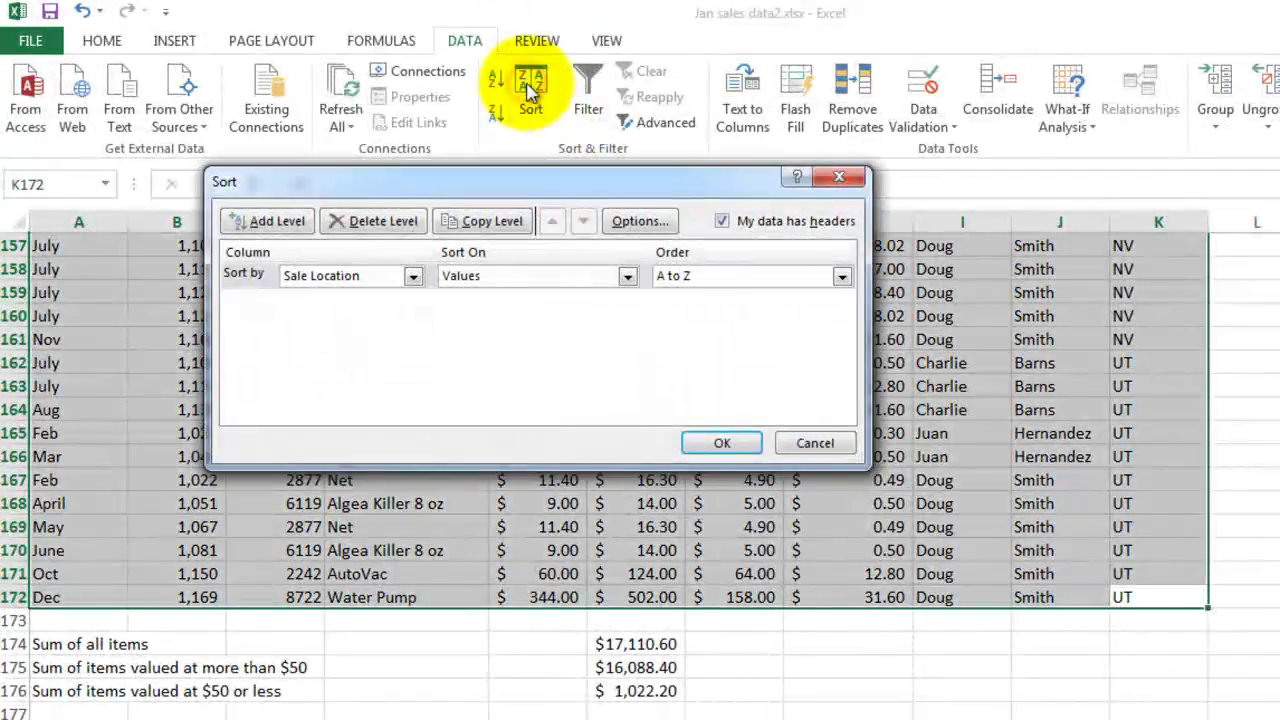
pyautogui.click(412, 275)
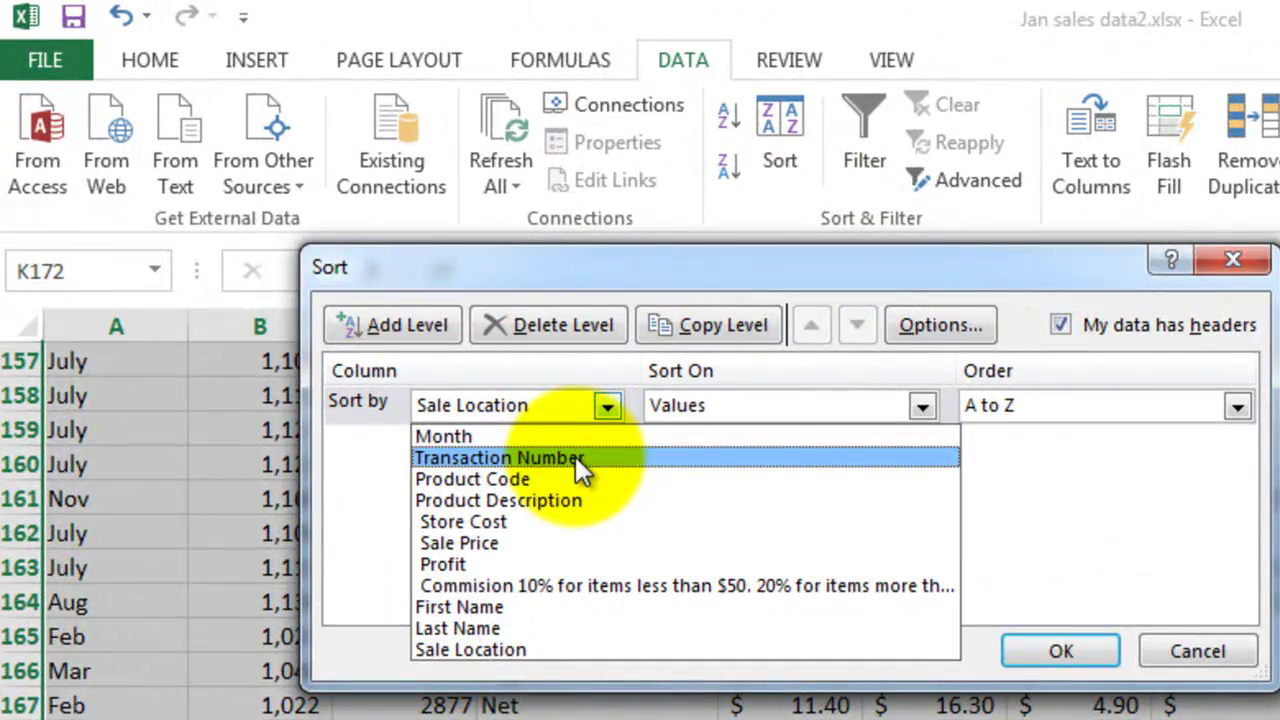
pyautogui.click(575, 456)
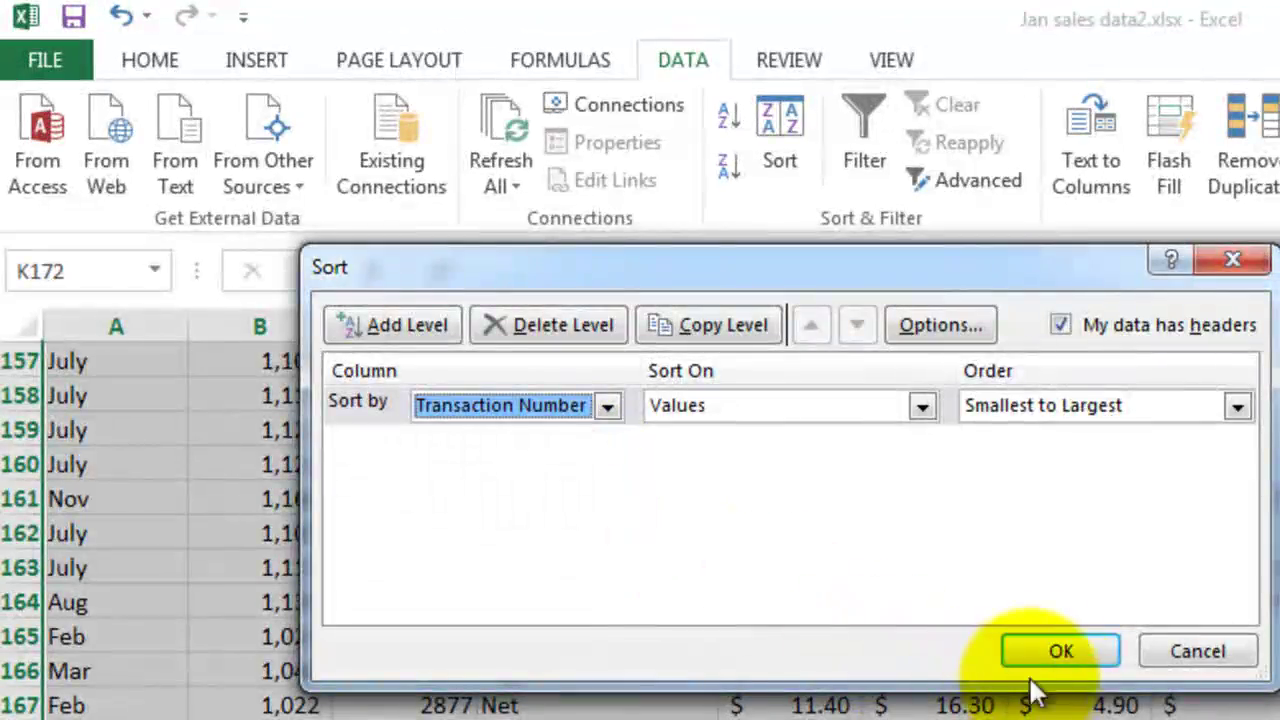
pyautogui.click(1055, 652)
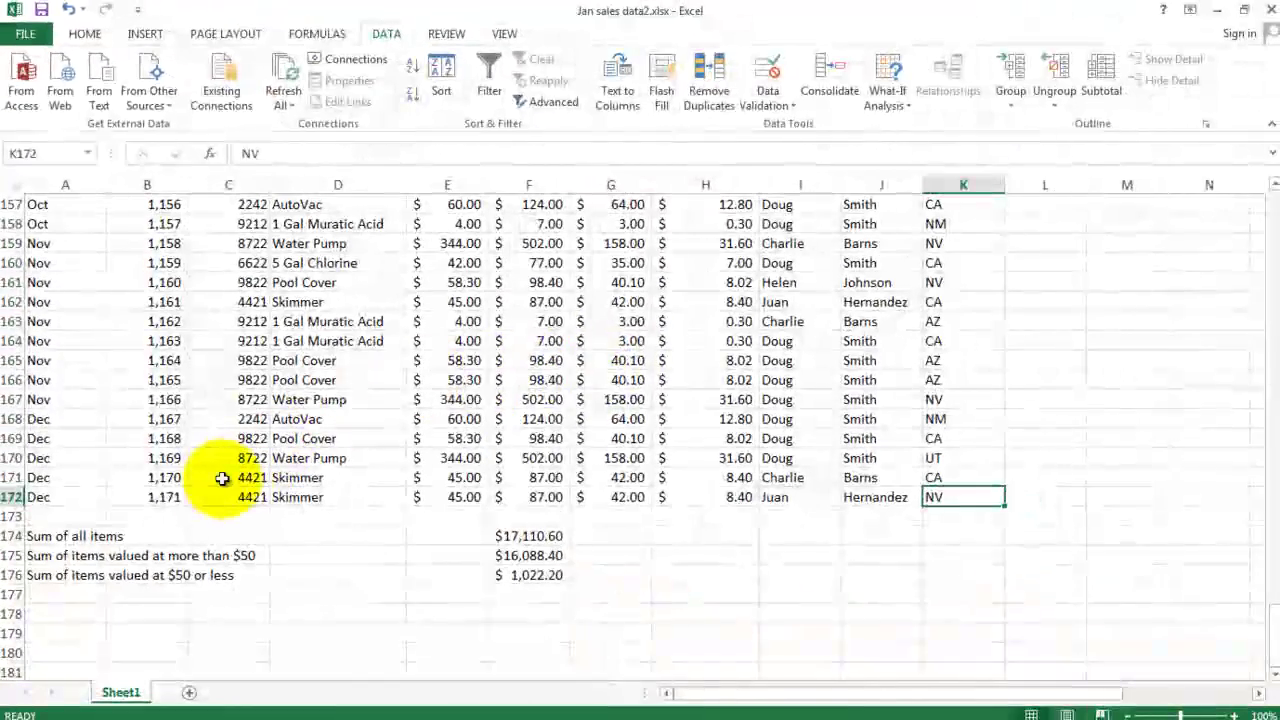
pyautogui.click(175, 499)
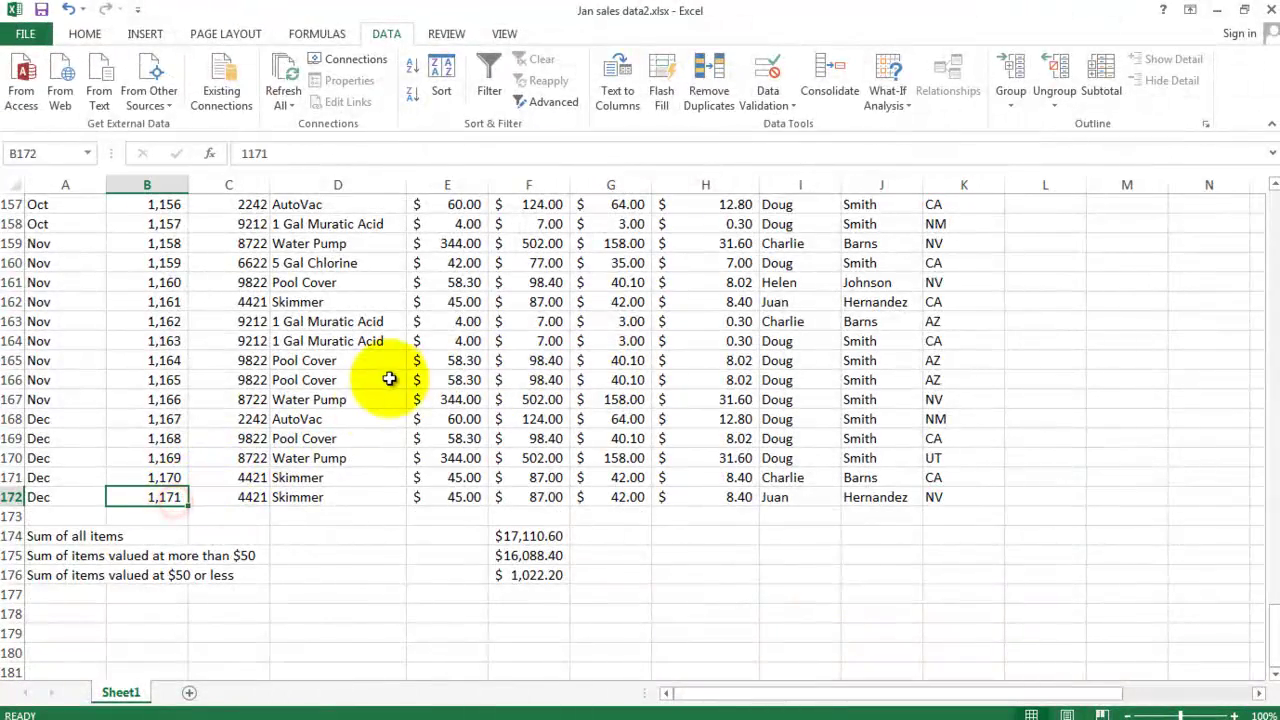
pyautogui.scroll(18, 390, 374)
pyautogui.scroll(20, 392, 376)
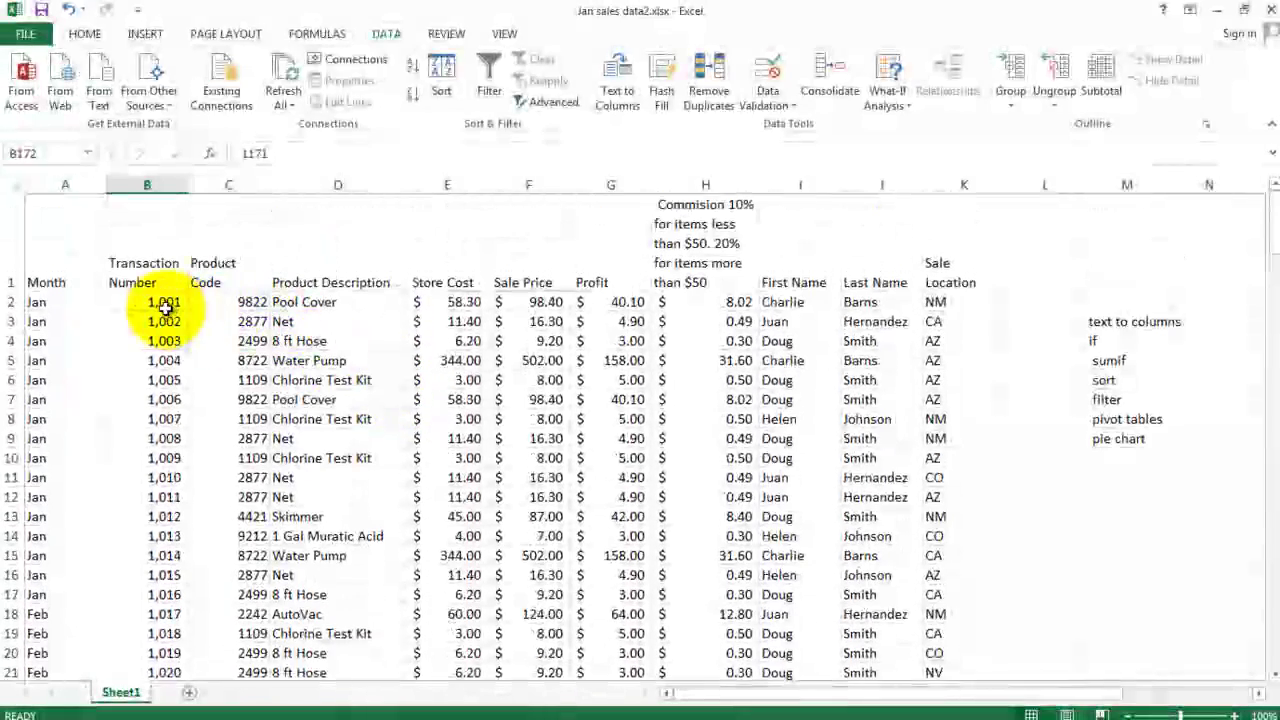
# Step: Add filter arrows to every column heading of the sales table
pyautogui.click(155, 302)
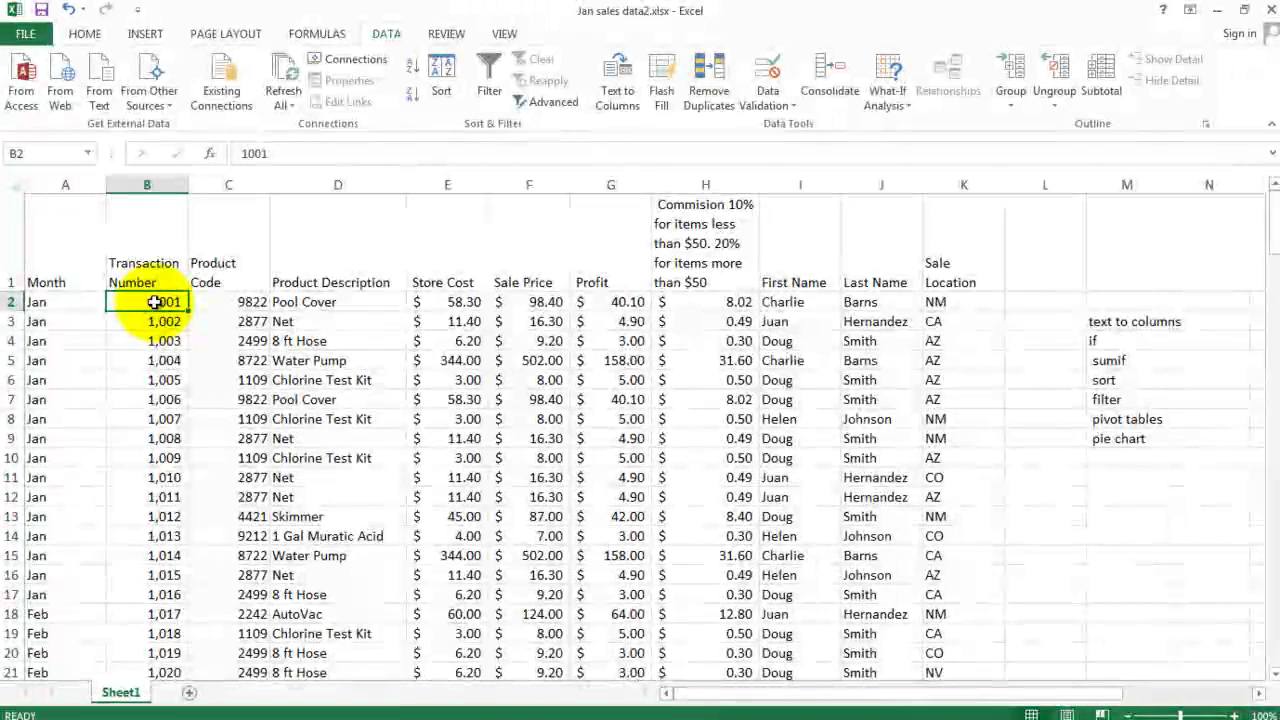
pyautogui.click(1110, 400)
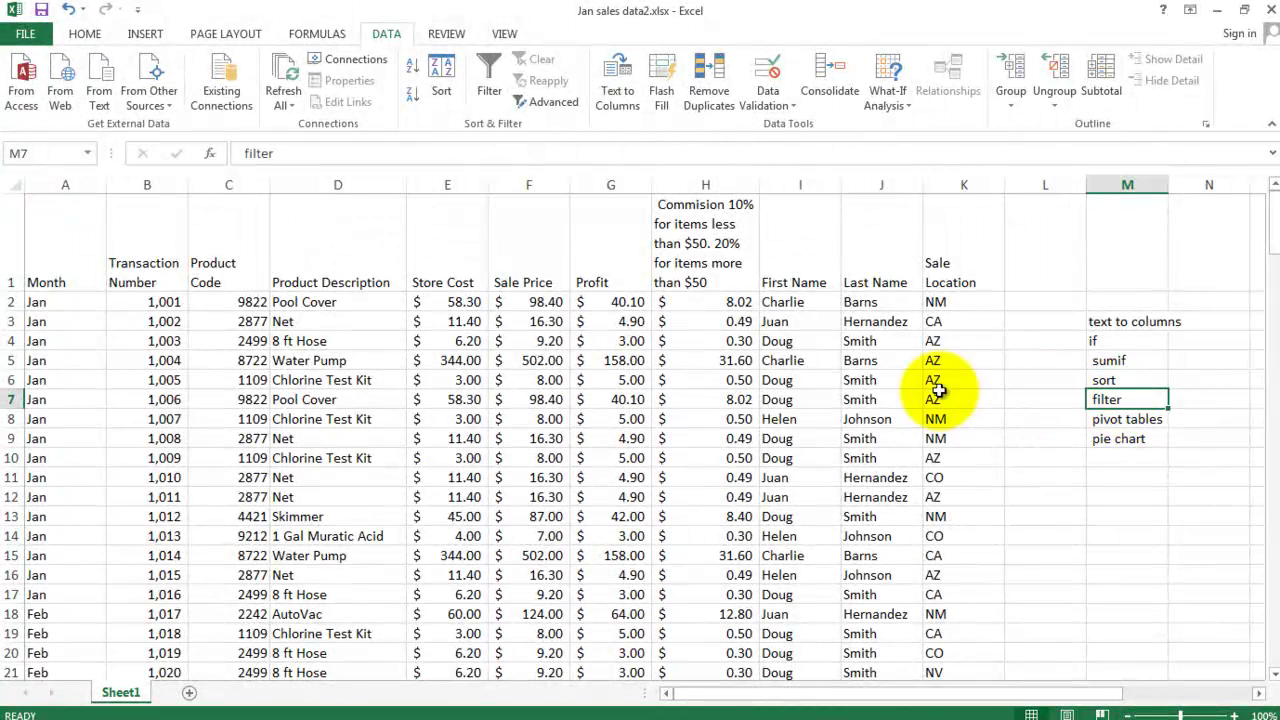
pyautogui.click(628, 303)
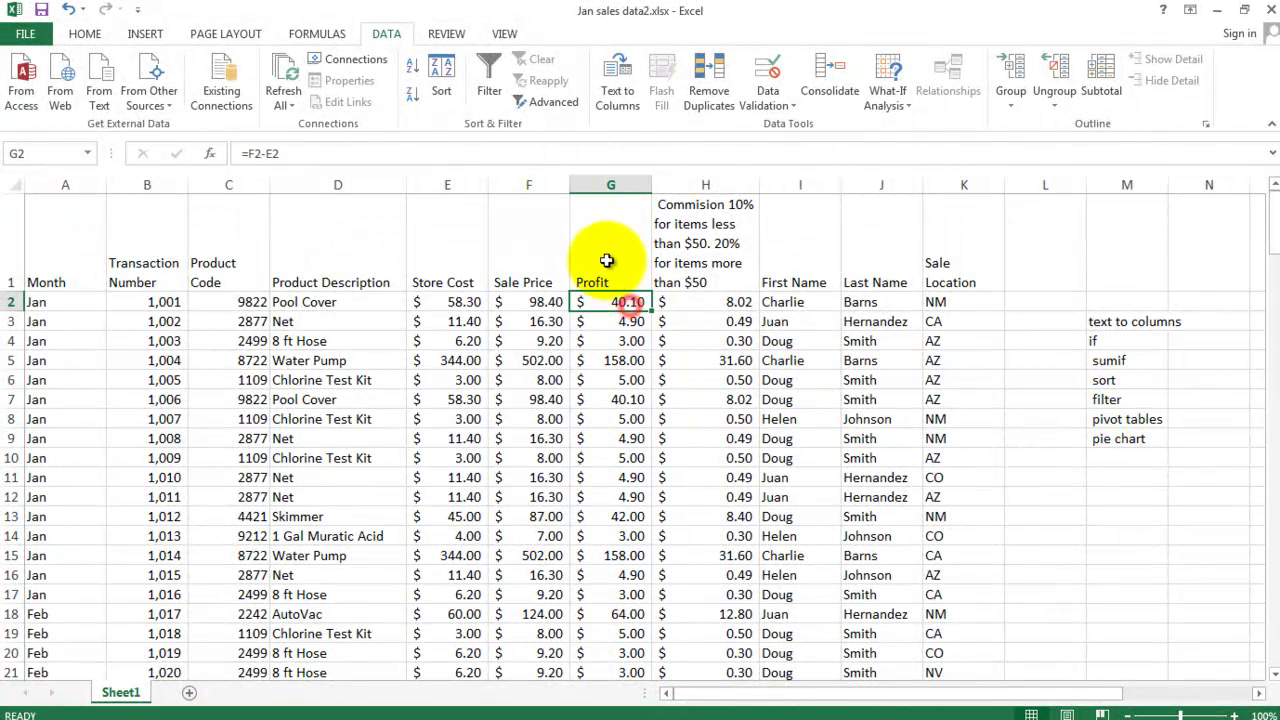
pyautogui.click(490, 75)
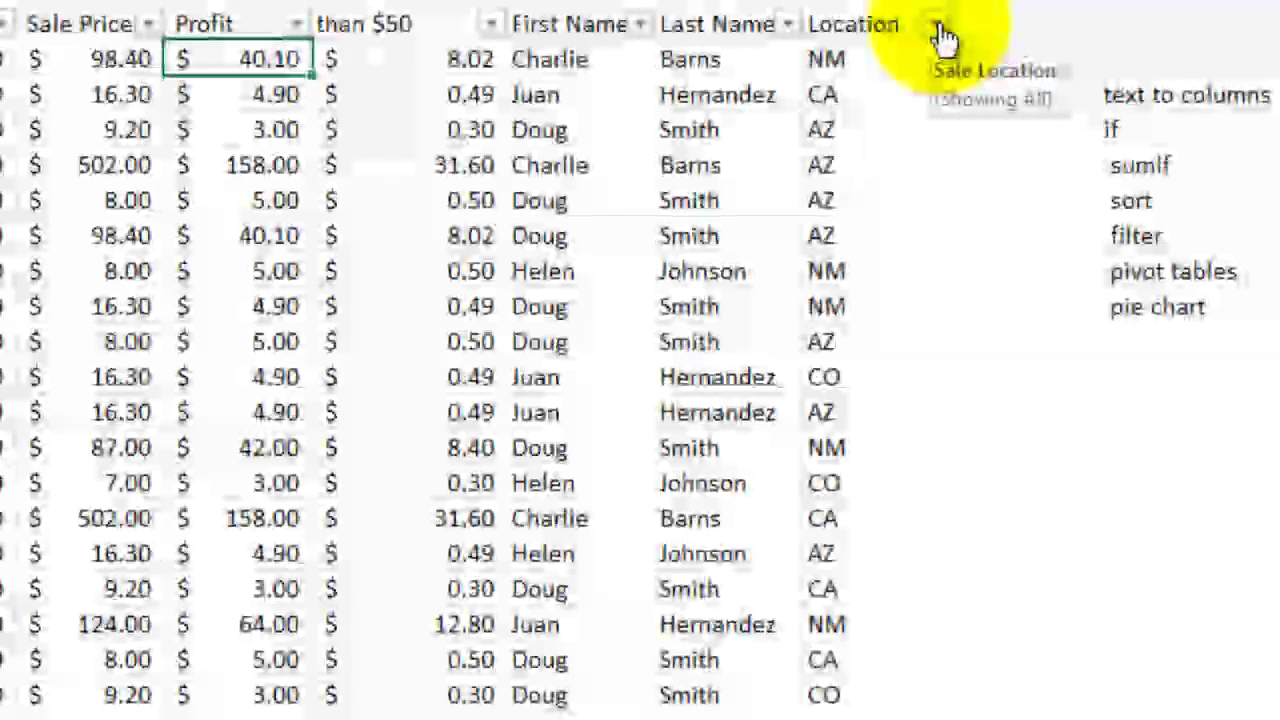
# Step: Filter Sale Location to NM only by unticking CA, CO, NV and UT
pyautogui.click(939, 27)
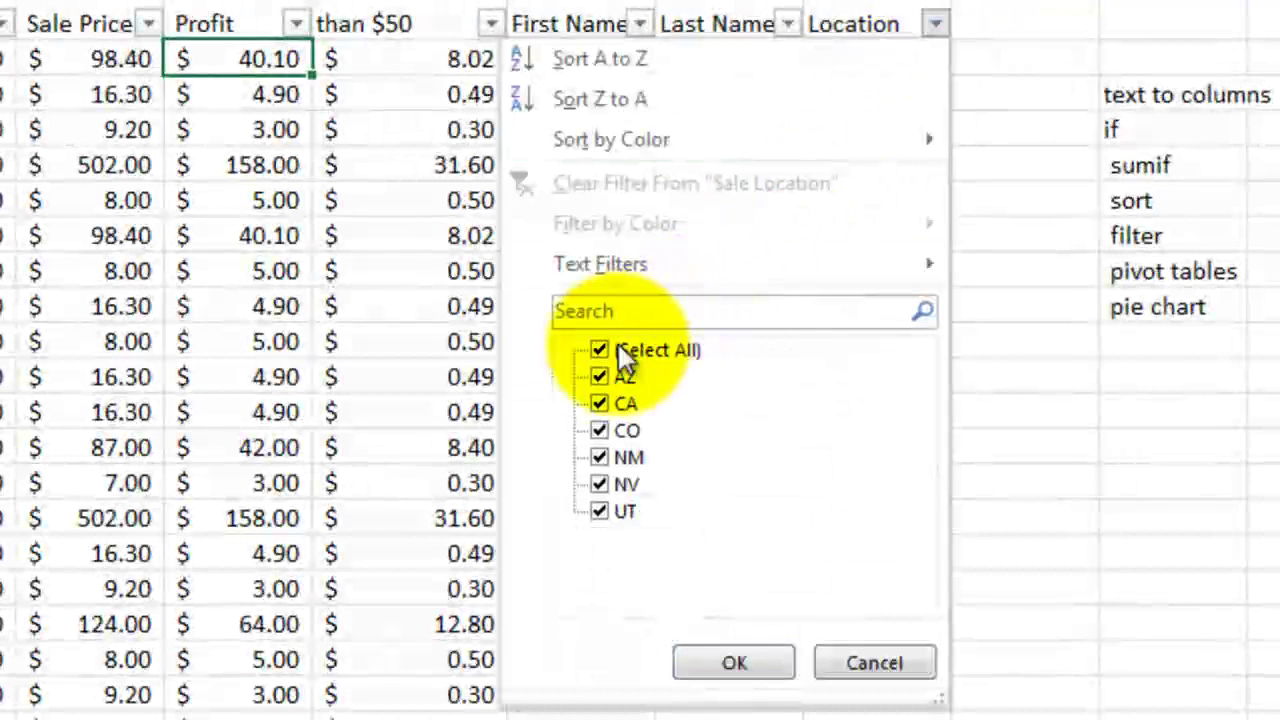
pyautogui.click(598, 403)
pyautogui.click(598, 430)
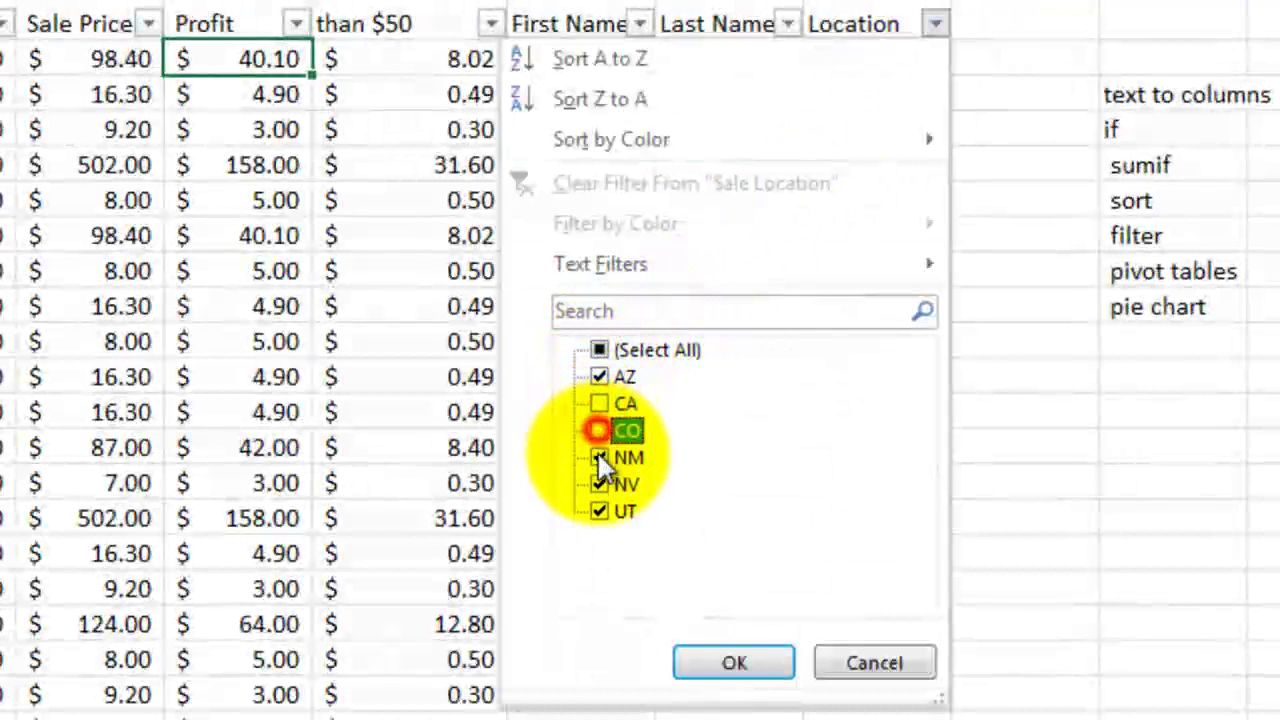
pyautogui.click(598, 484)
pyautogui.click(600, 511)
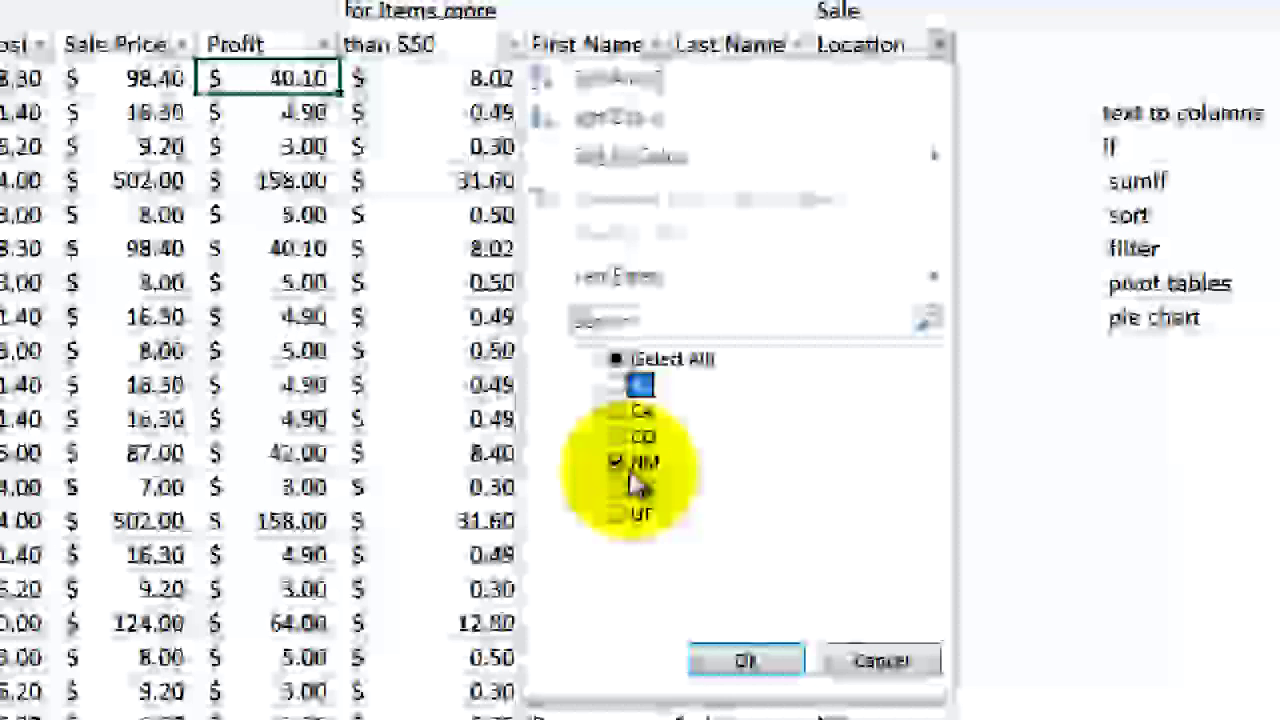
pyautogui.click(745, 660)
pyautogui.scroll(-3, 950, 430)
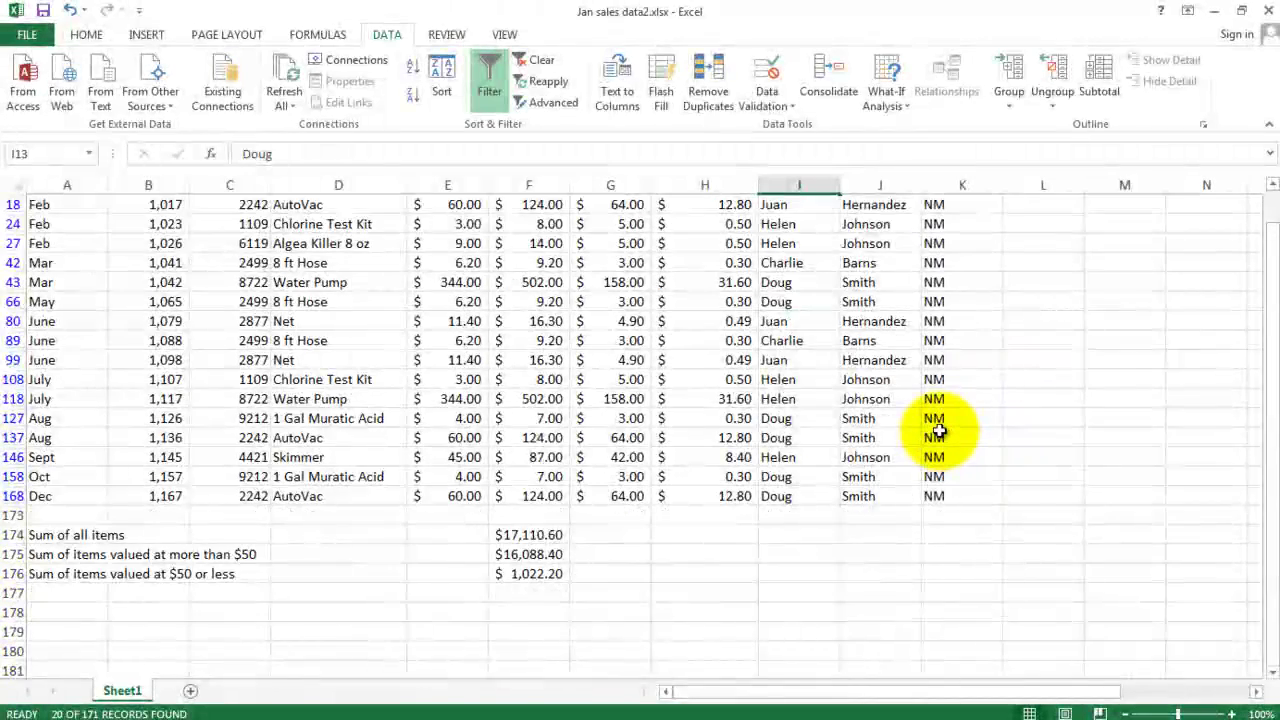
# Step: Review the filtered NM values in column K, then bring up the Sale Location filter list
pyautogui.scroll(3, 940, 430)
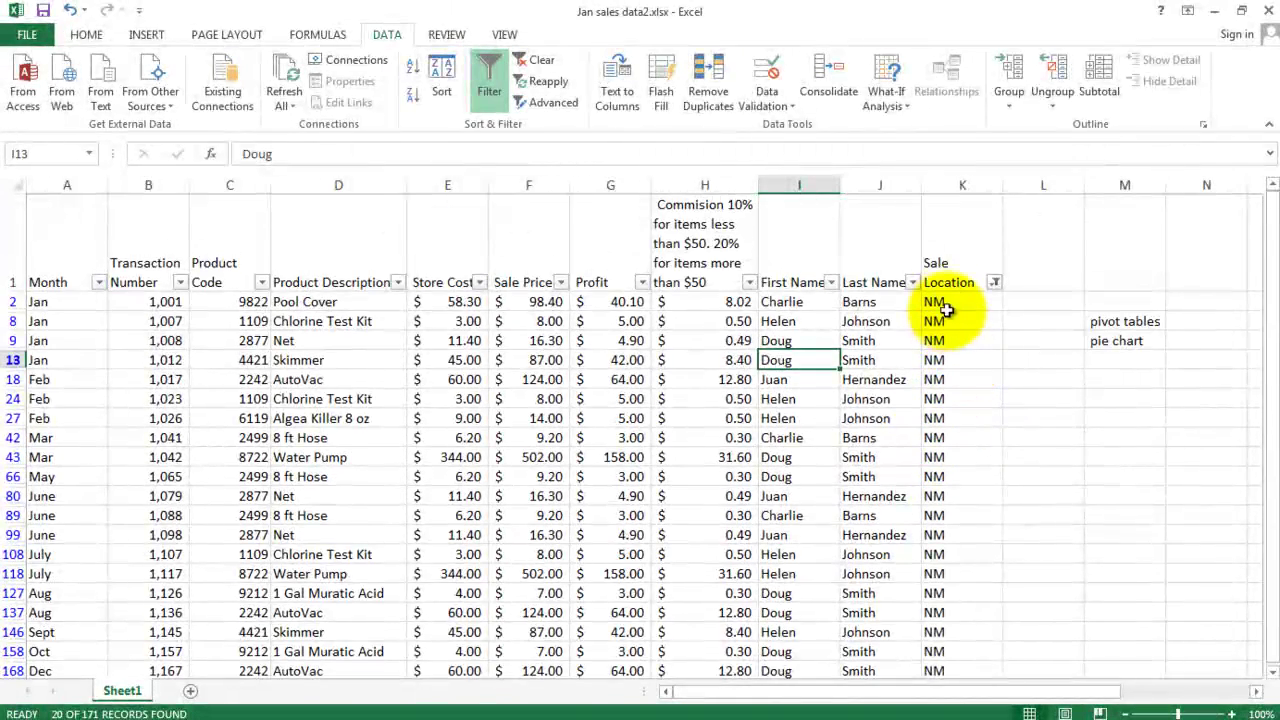
pyautogui.moveTo(948, 296); pyautogui.dragTo(948, 674)
pyautogui.scroll(-2, 946, 590)
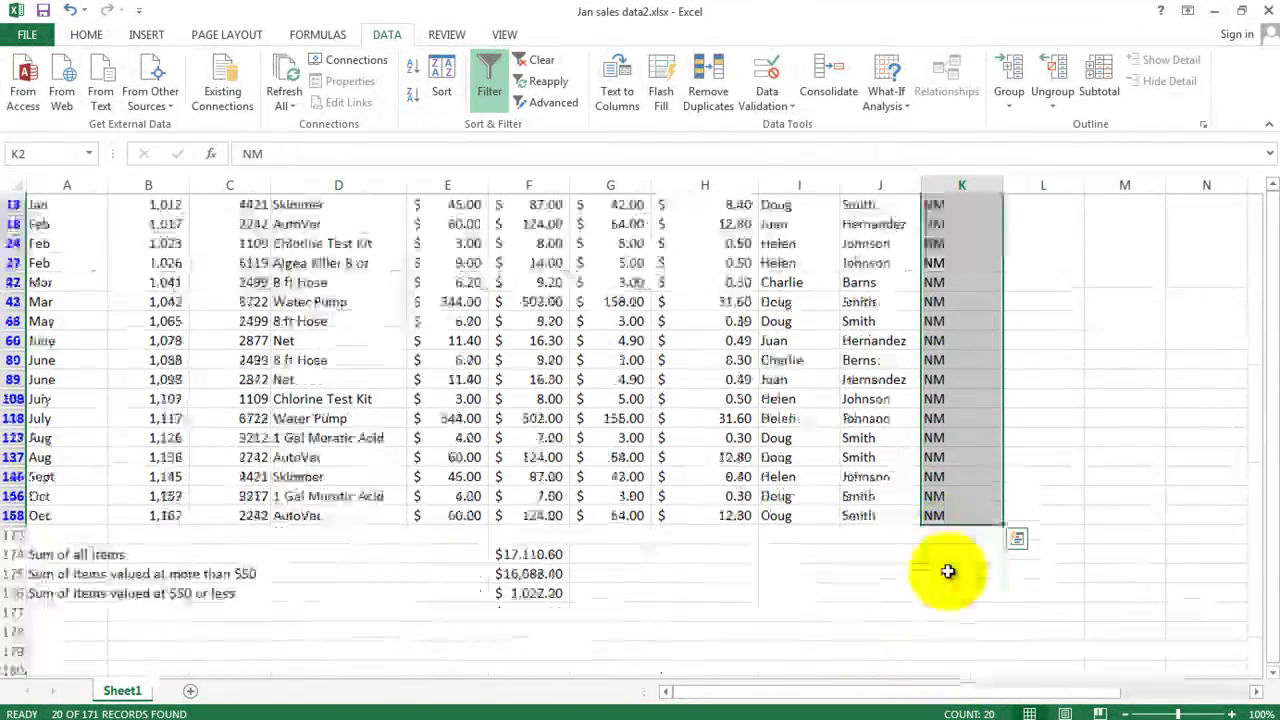
pyautogui.scroll(2, 940, 525)
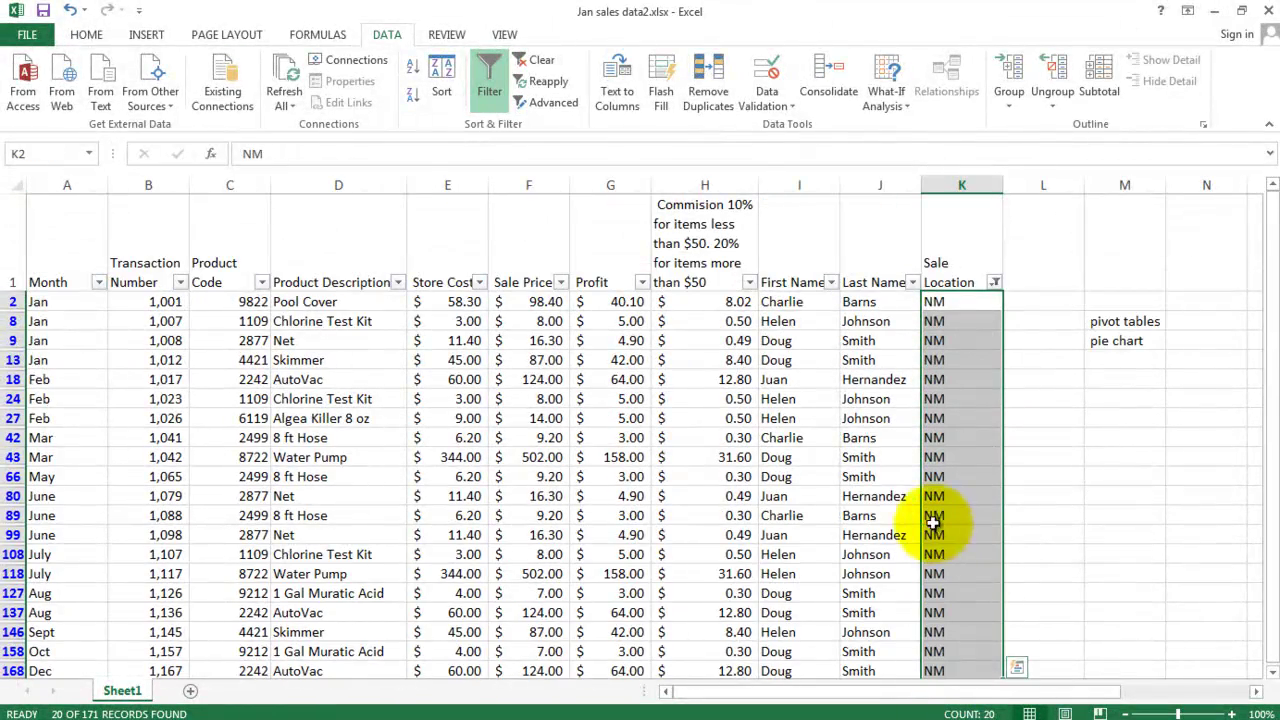
pyautogui.click(940, 320)
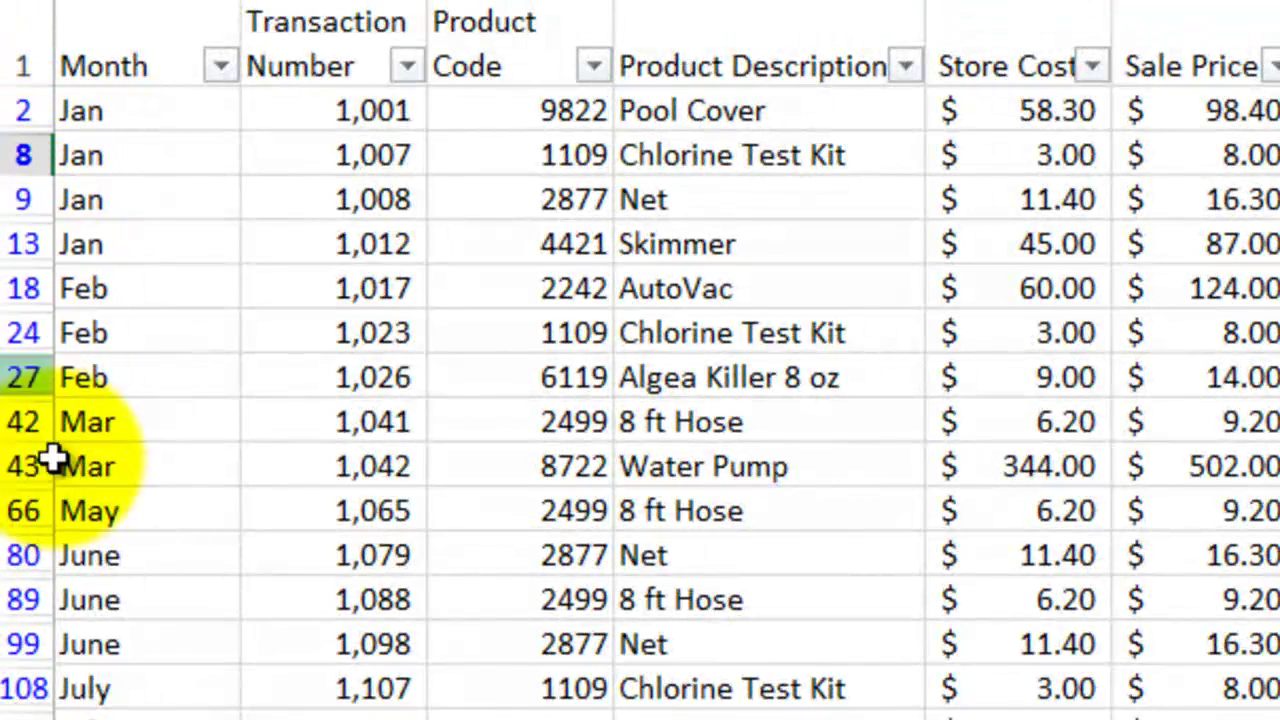
pyautogui.scroll(-2, 155, 652)
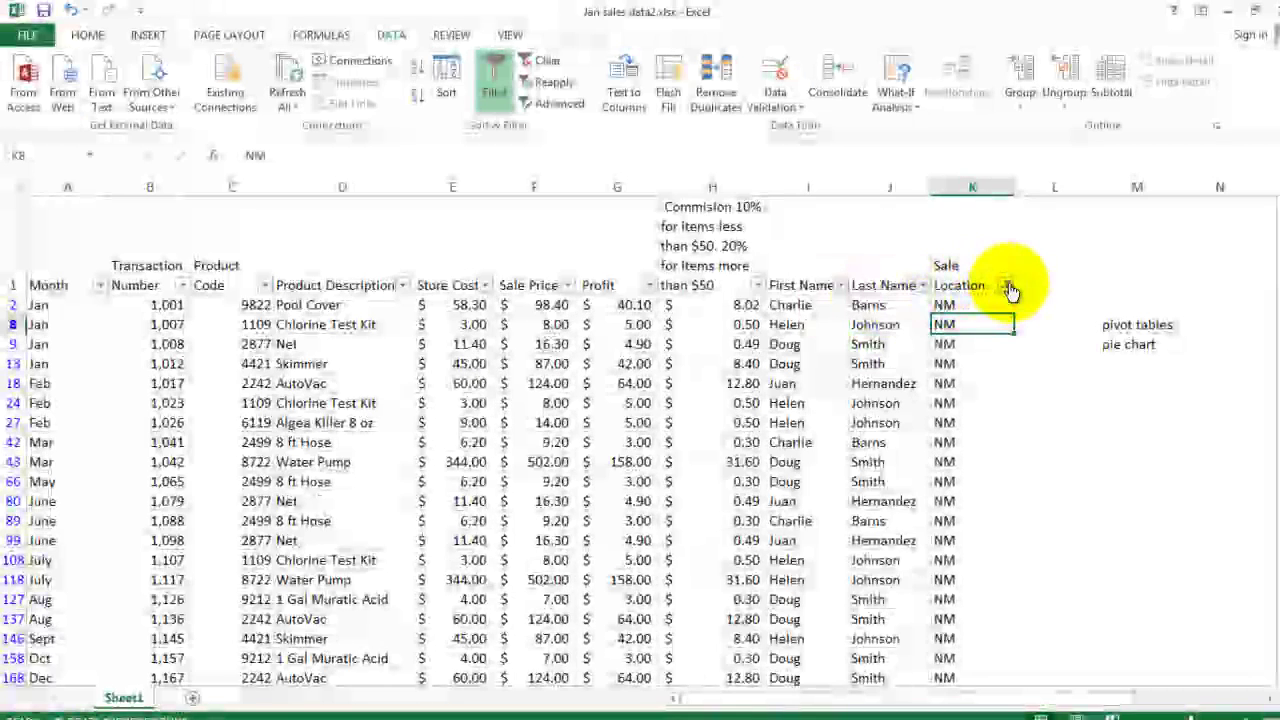
pyautogui.click(1005, 285)
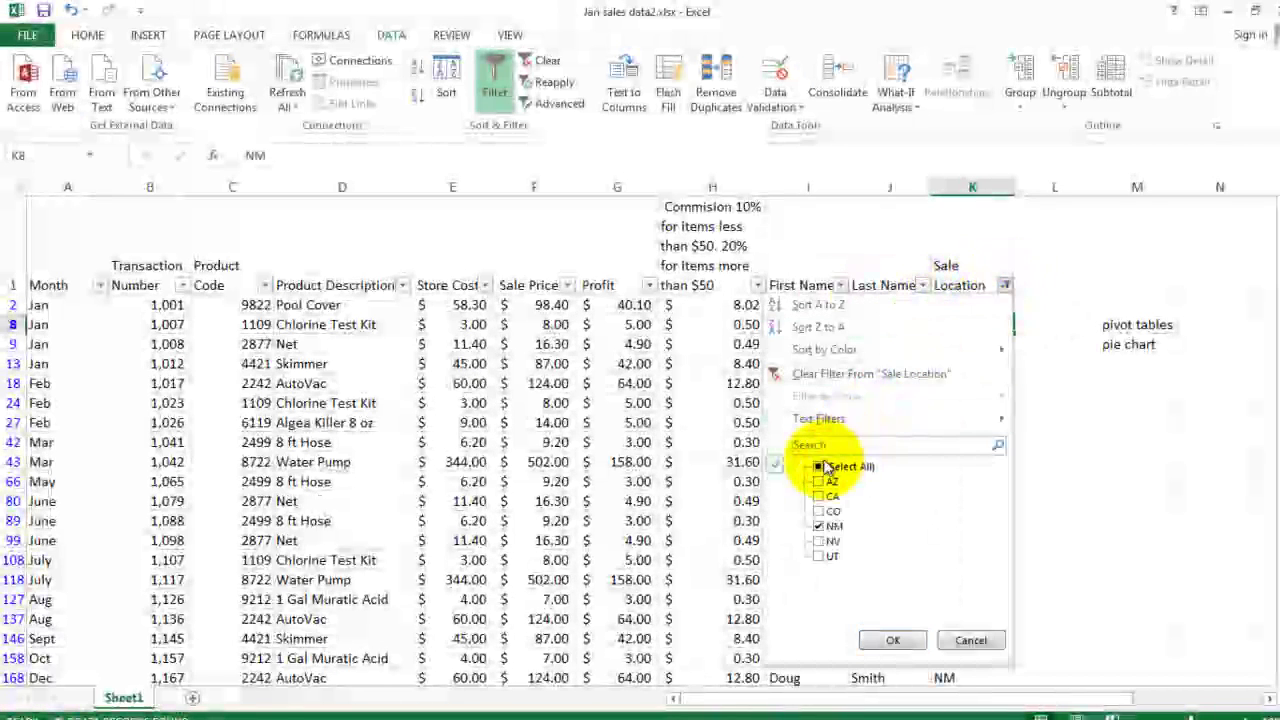
# Step: Show all sale locations again and reset filtering by switching it off and back on
pyautogui.click(893, 640)
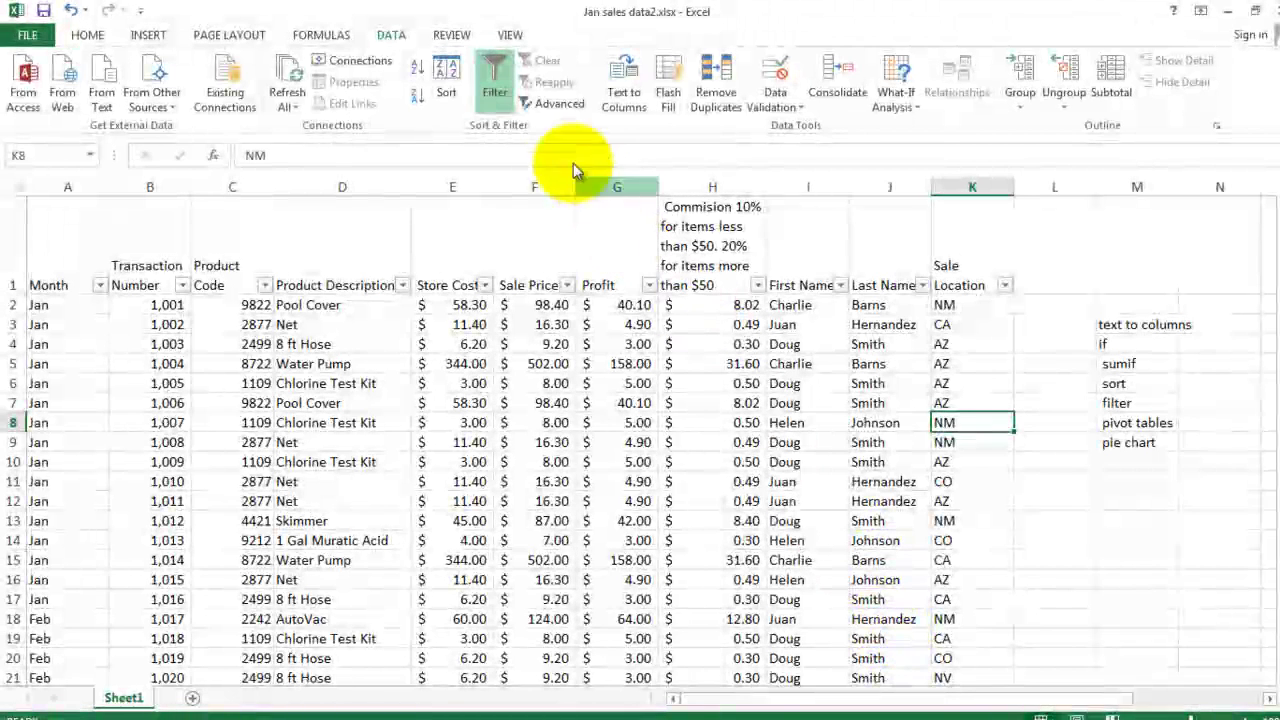
pyautogui.click(496, 95)
pyautogui.click(496, 95)
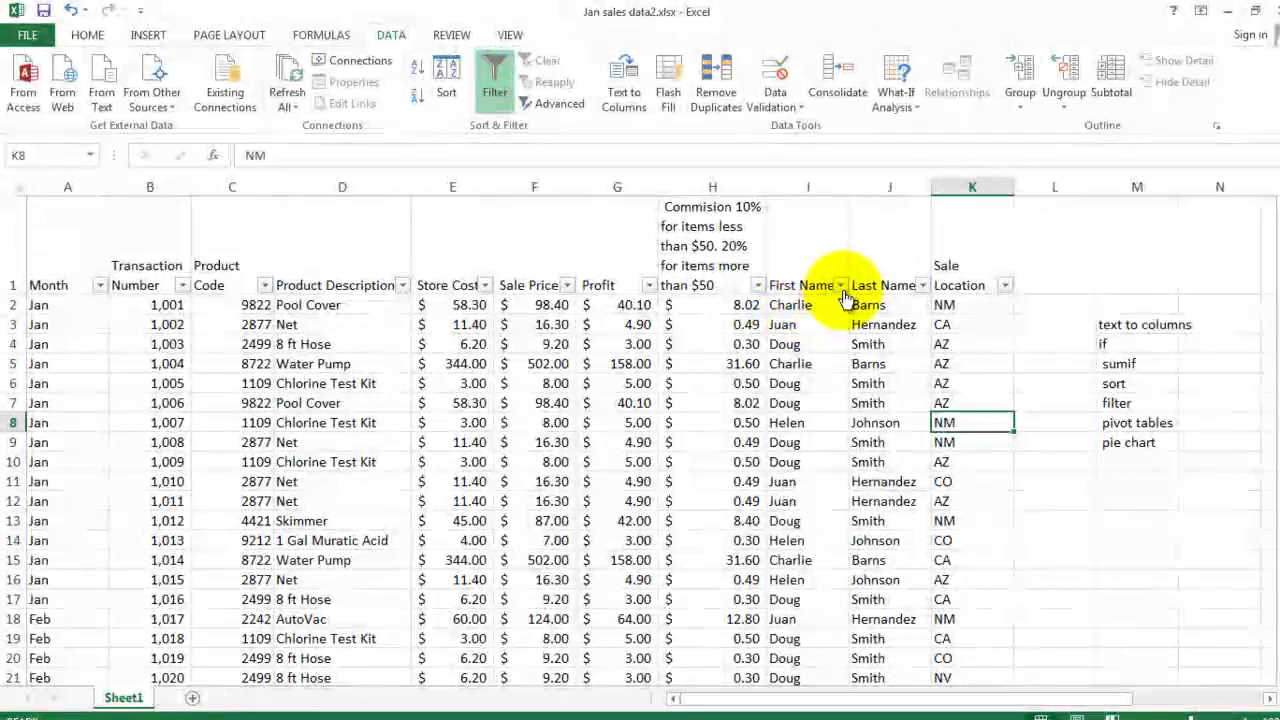
# Step: Filter First Name to one salesperson (31 of 171 records), then reopen that filter
pyautogui.click(840, 285)
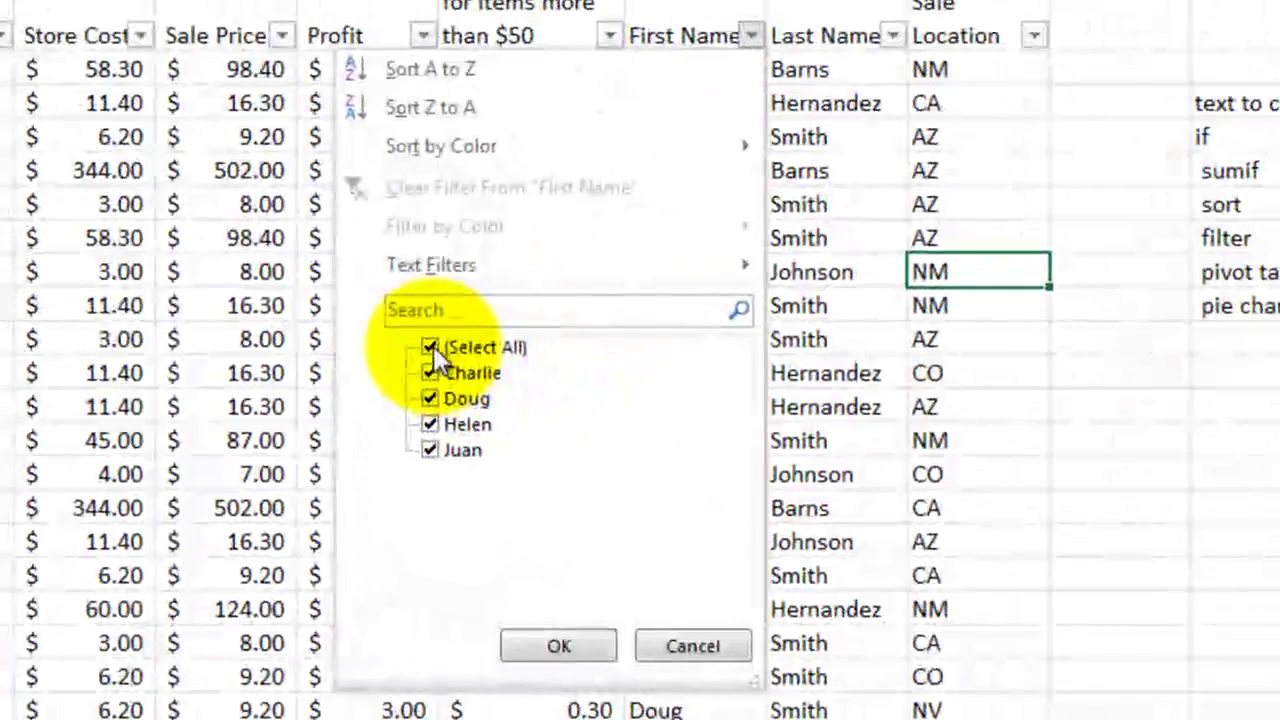
pyautogui.click(528, 398)
pyautogui.click(429, 425)
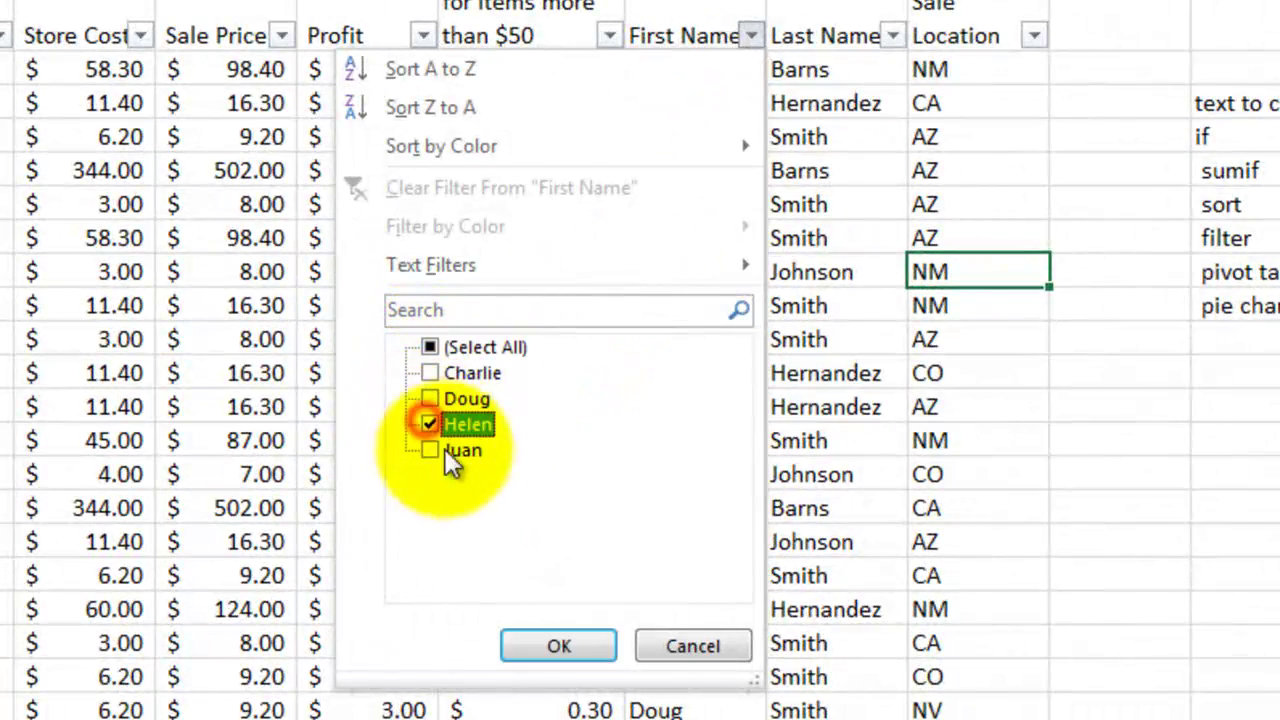
pyautogui.click(555, 645)
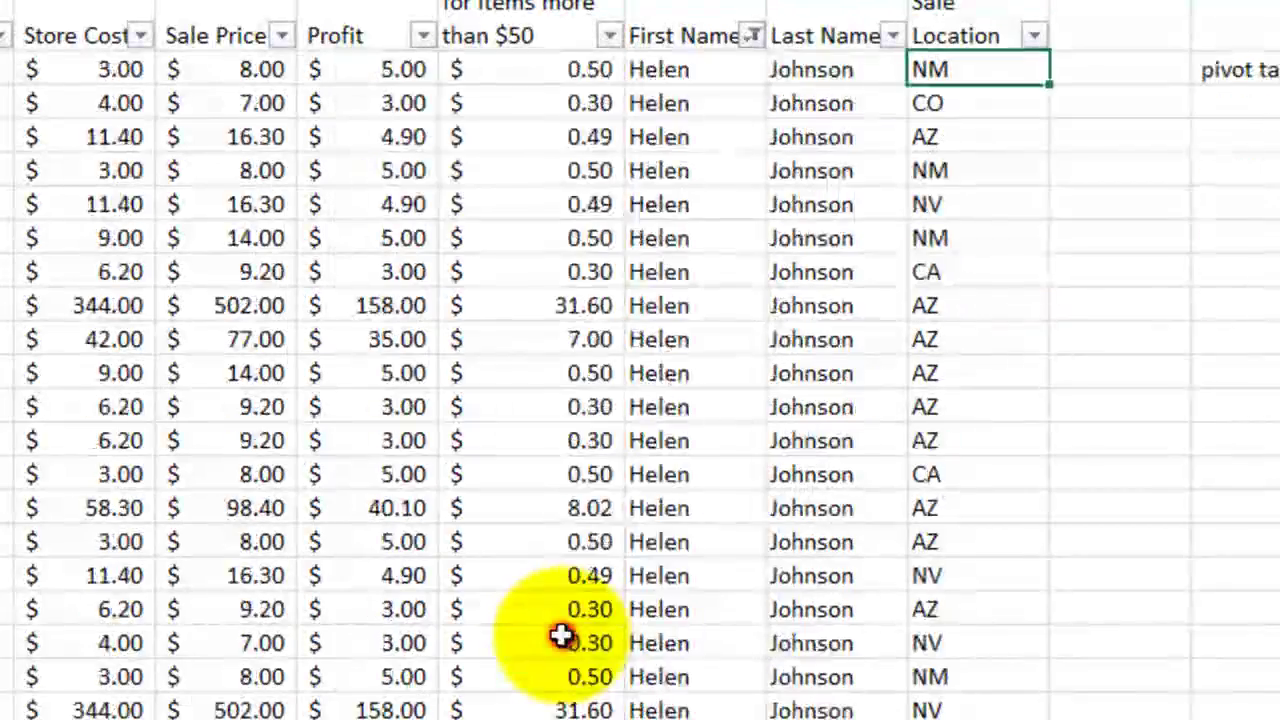
pyautogui.click(709, 270)
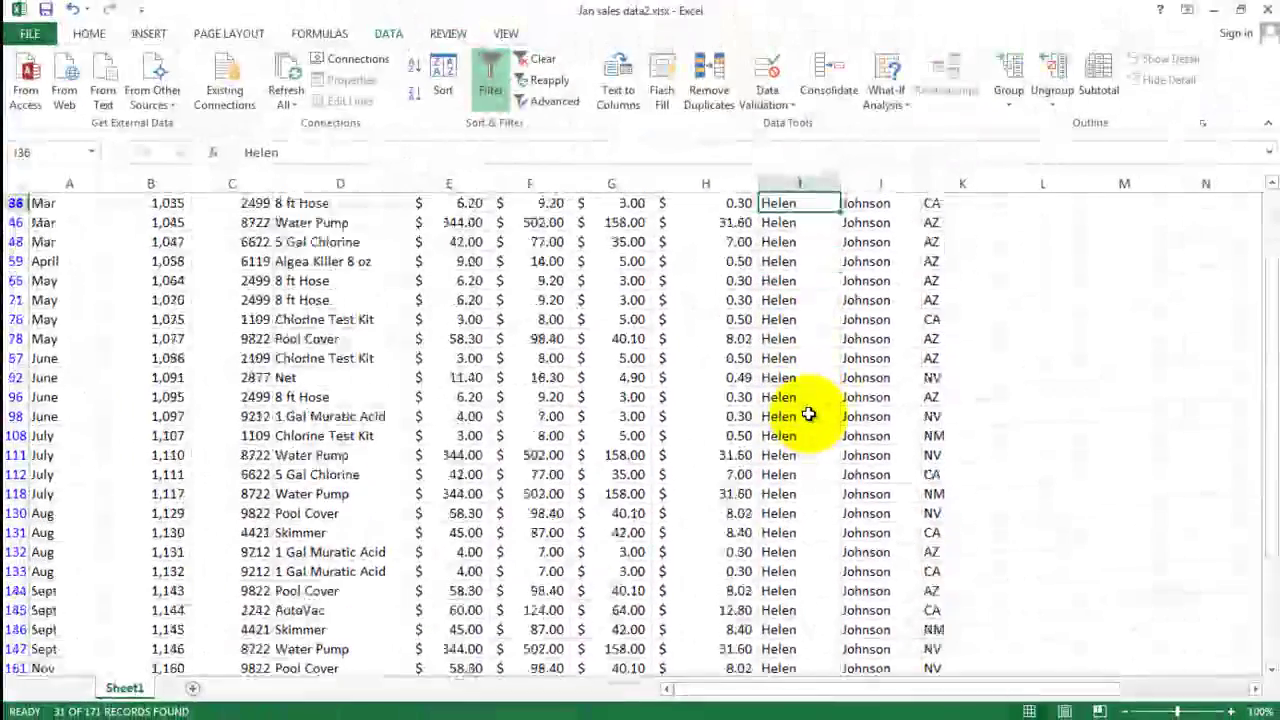
pyautogui.scroll(-3, 805, 410)
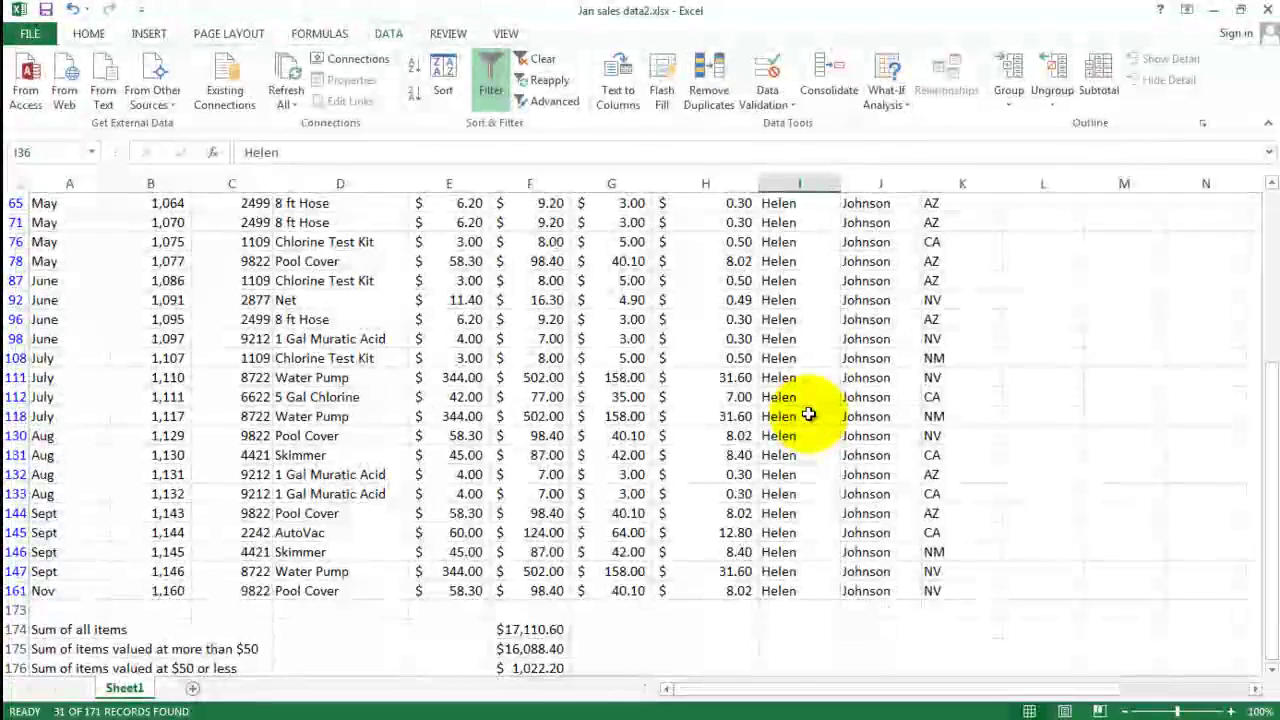
pyautogui.scroll(4, 808, 410)
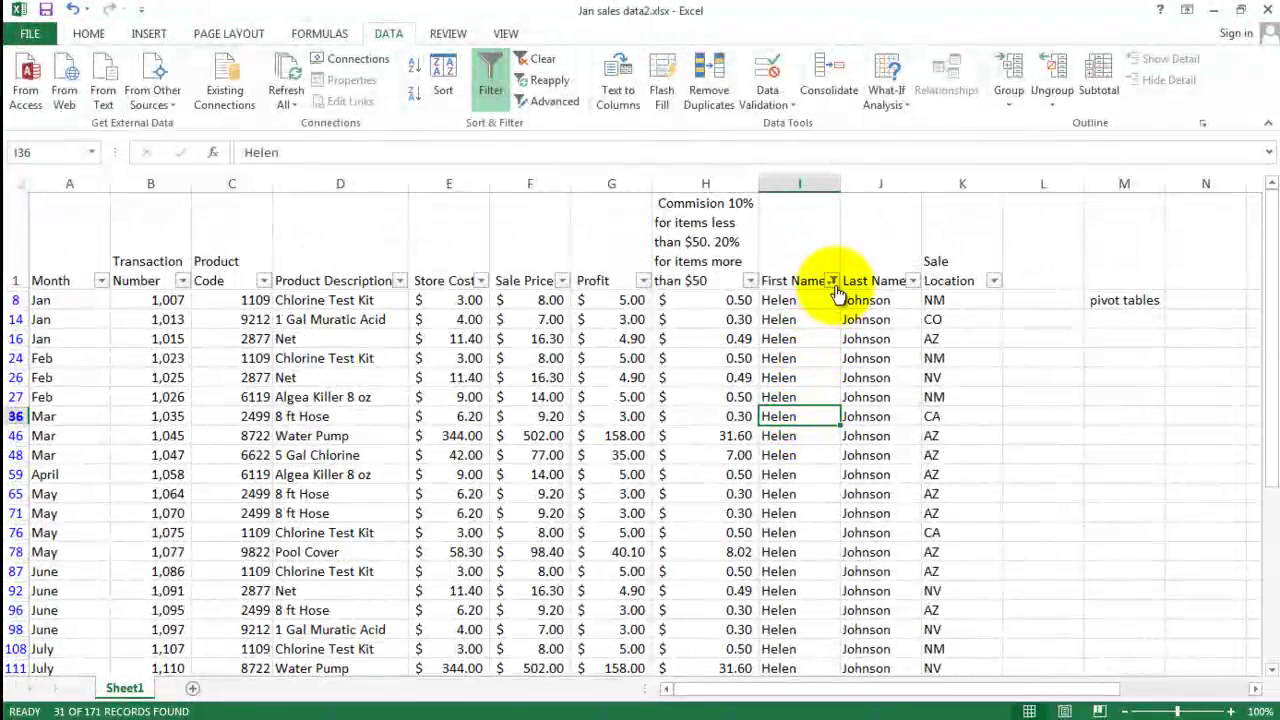
pyautogui.click(831, 281)
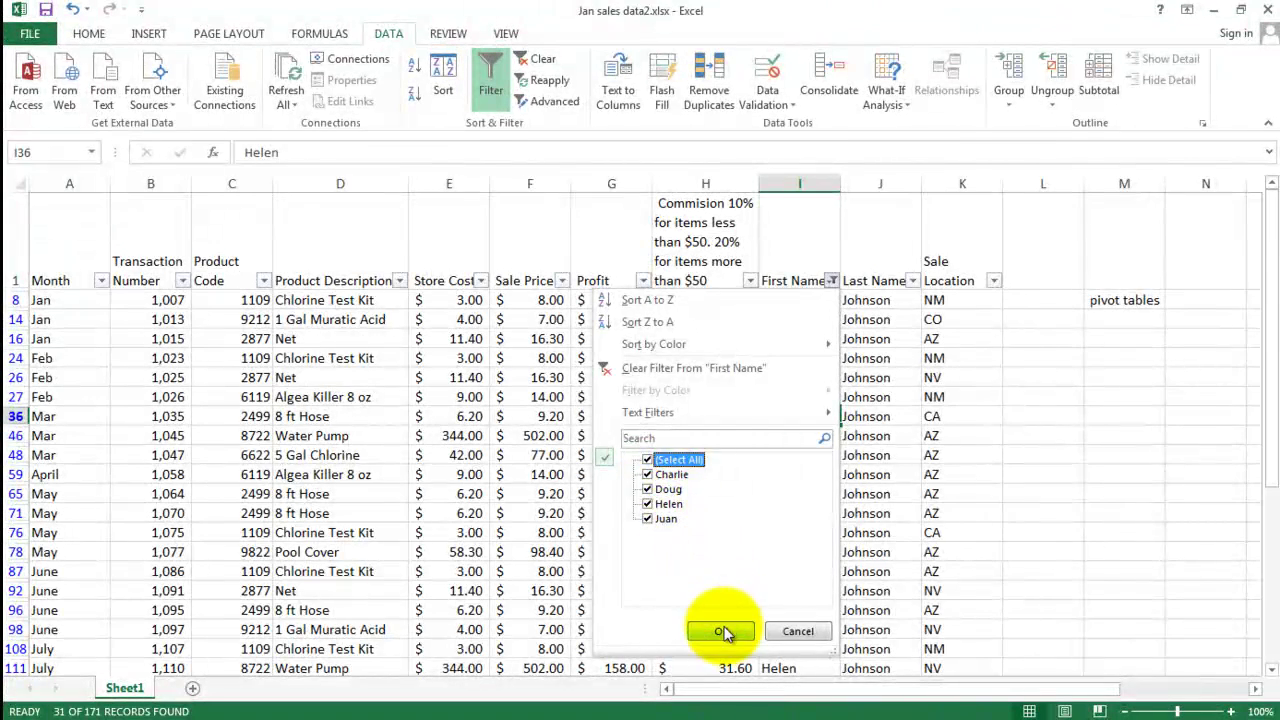
# Step: Show all first names again, turn filtering off, and return to cell A2
pyautogui.click(720, 631)
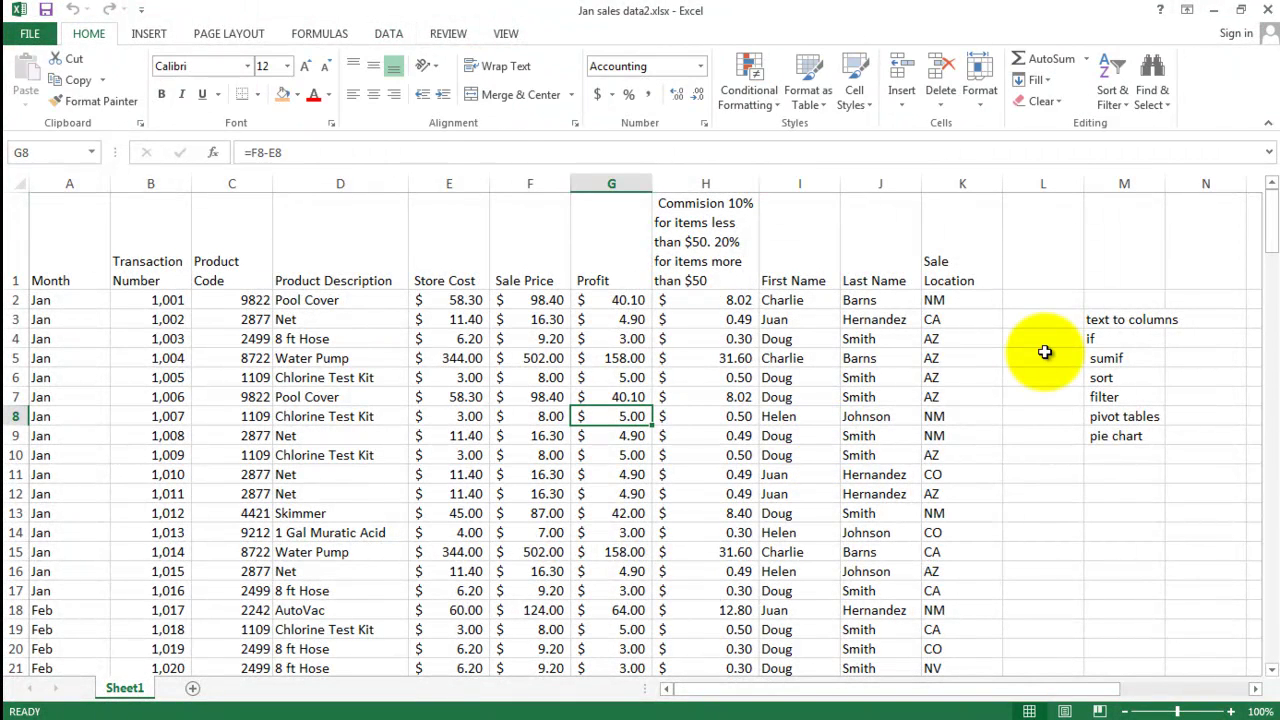
pyautogui.click(1111, 420)
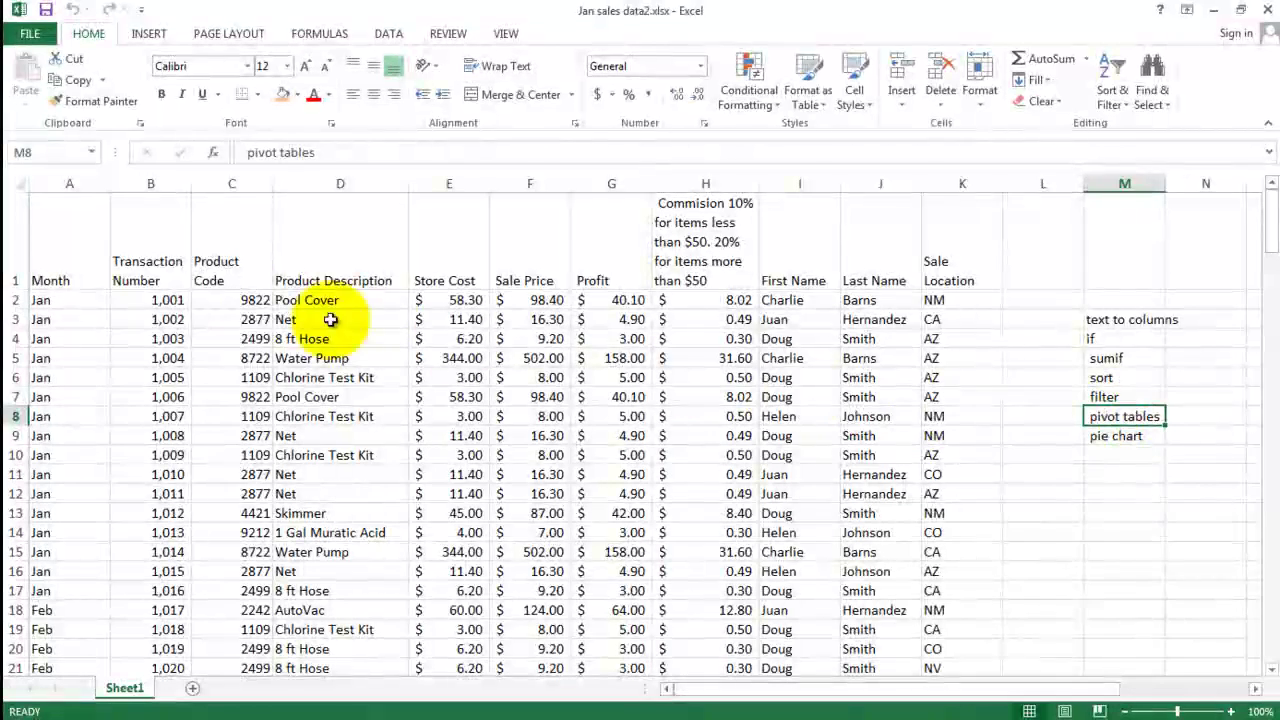
pyautogui.click(53, 297)
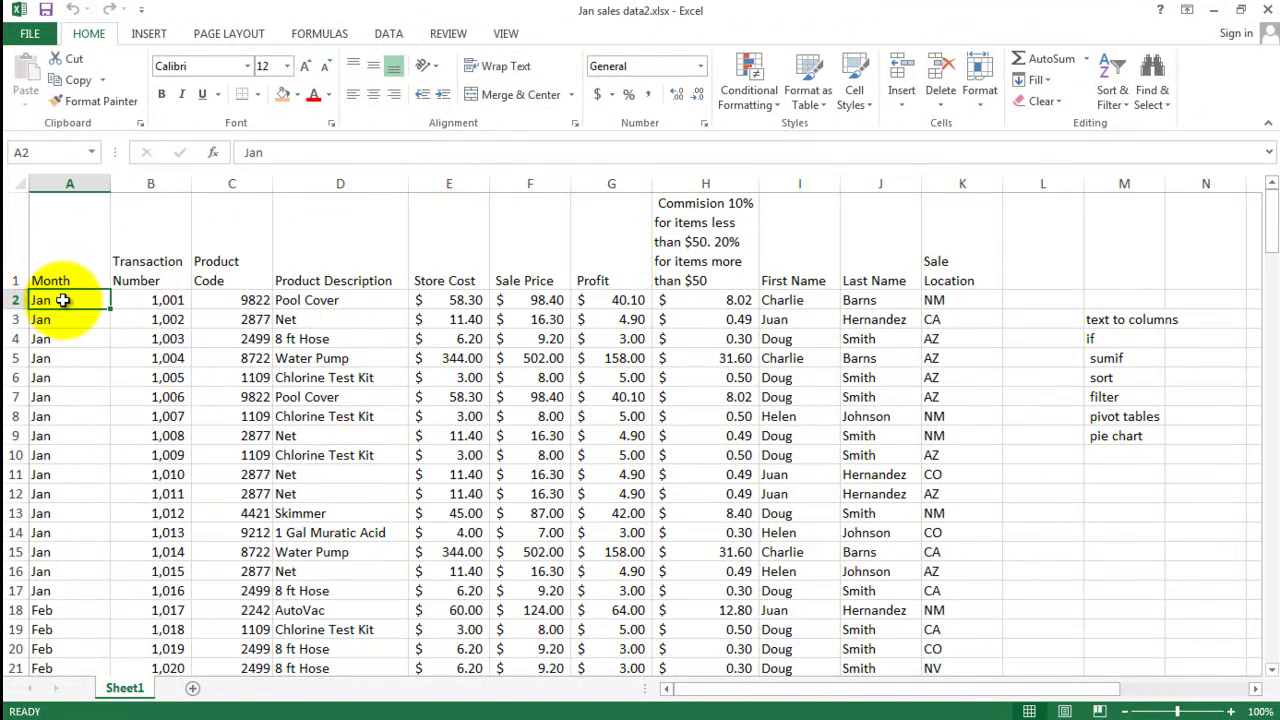
# Step: Select the sales data range from A2 through K172
pyautogui.moveTo(69, 303); pyautogui.dragTo(225, 384)
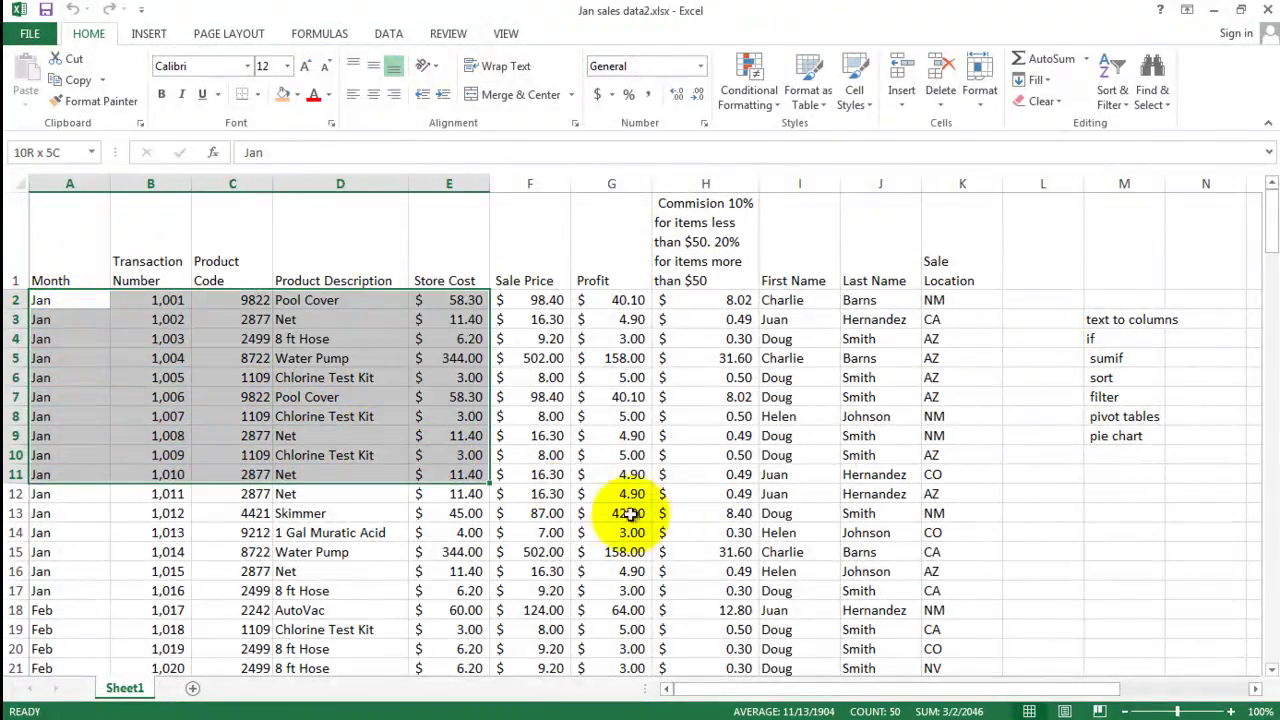
pyautogui.moveTo(902, 677); pyautogui.dragTo(957, 625)
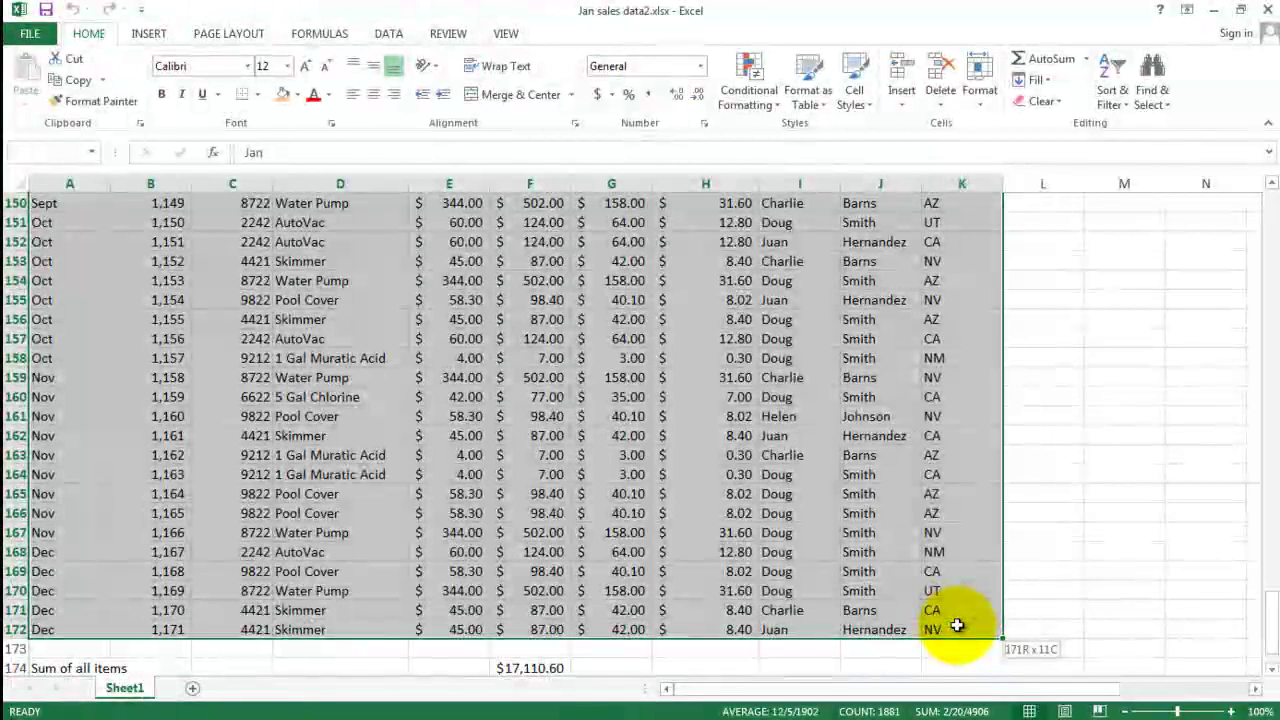
# Step: Start a PivotTable from Sheet1!$A$1:$K$172, placed on a new worksheet
pyautogui.click(150, 38)
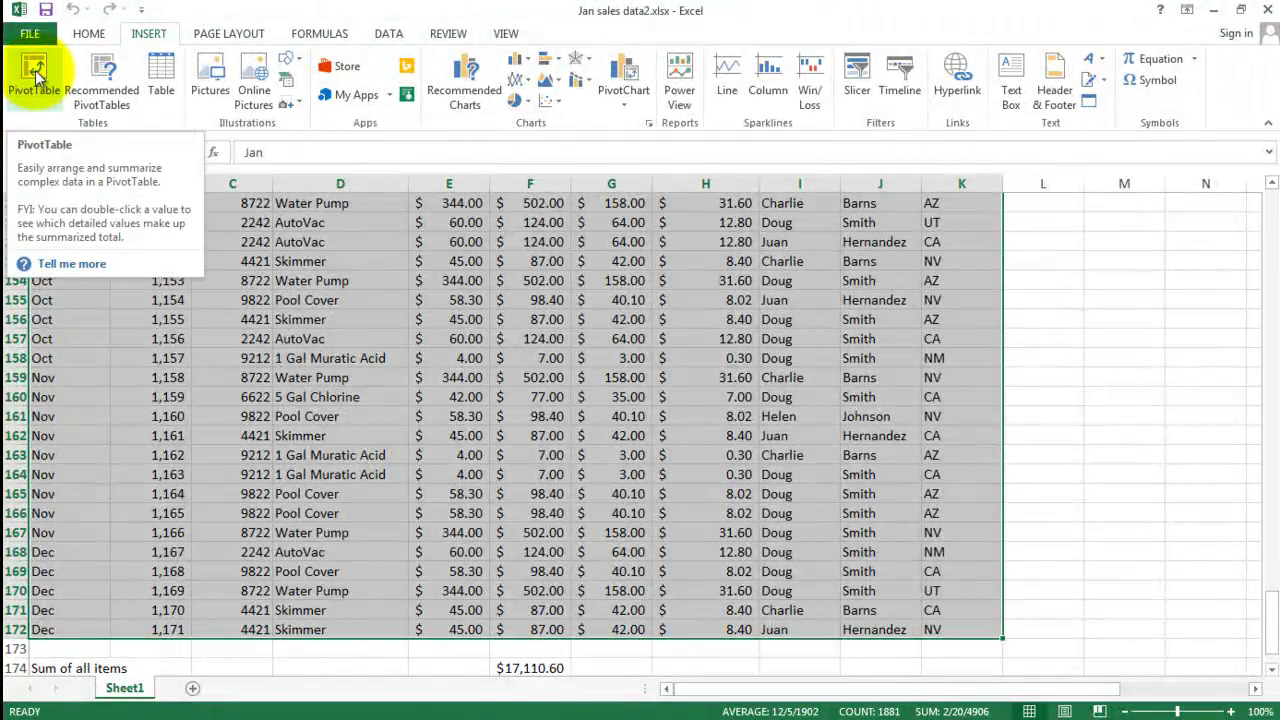
pyautogui.click(35, 75)
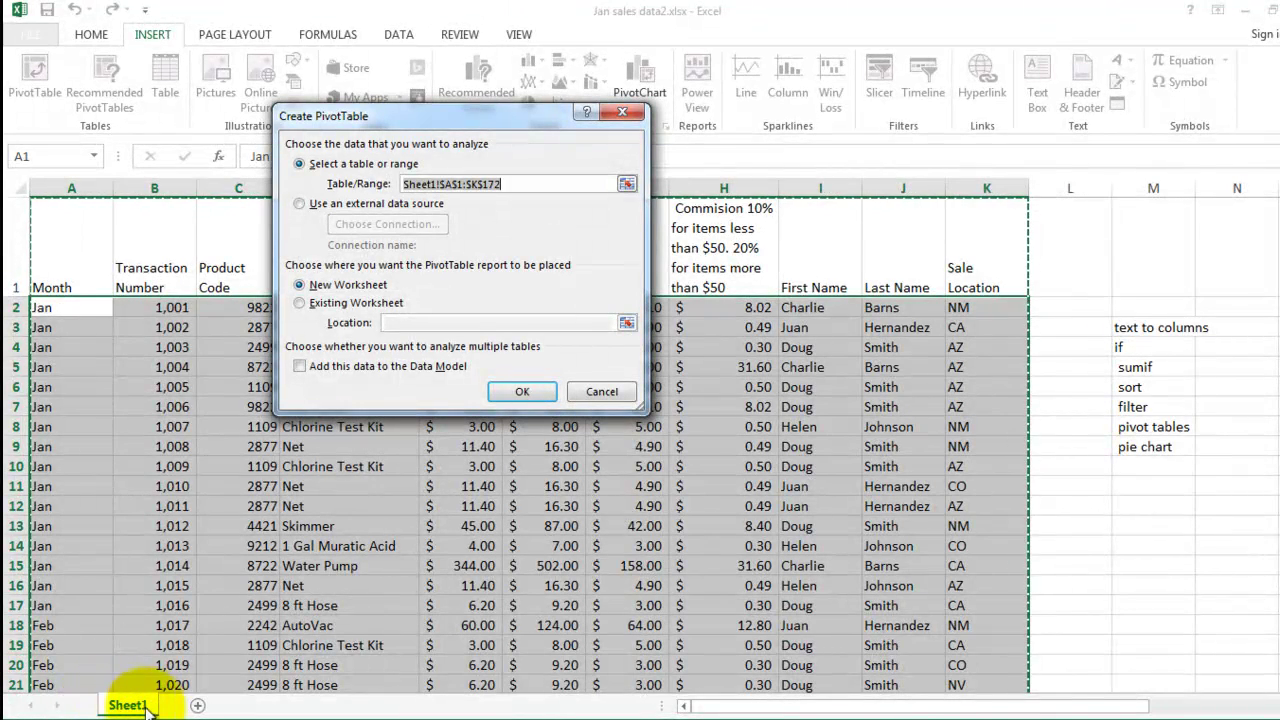
pyautogui.click(520, 391)
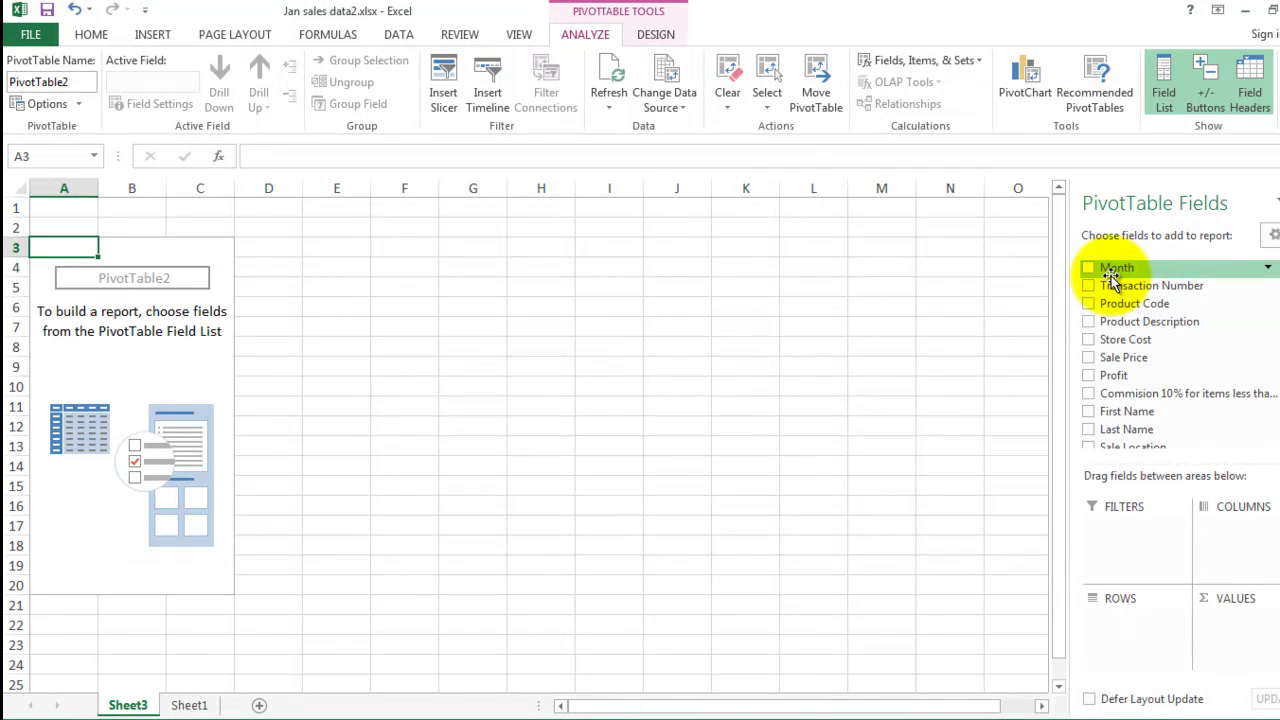
# Step: Add Last Name as rows and Sum of Sale Price as values, totalling 17110.6
pyautogui.click(1088, 430)
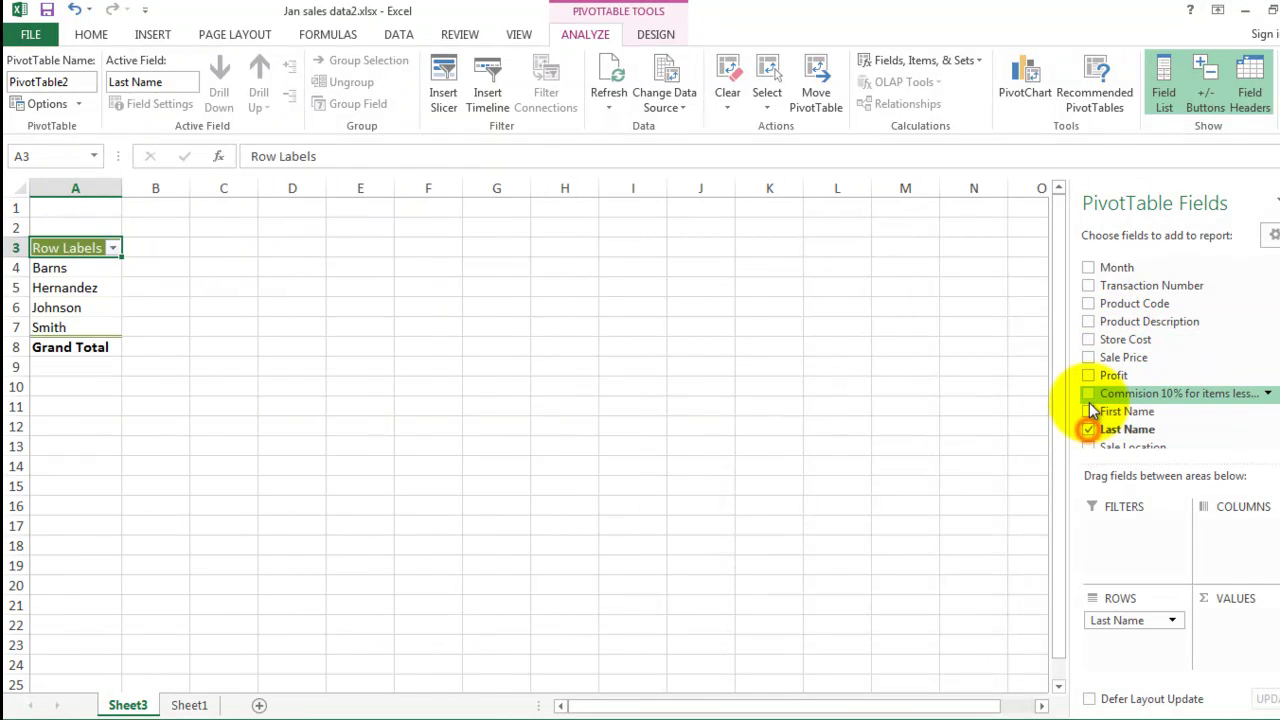
pyautogui.click(1089, 358)
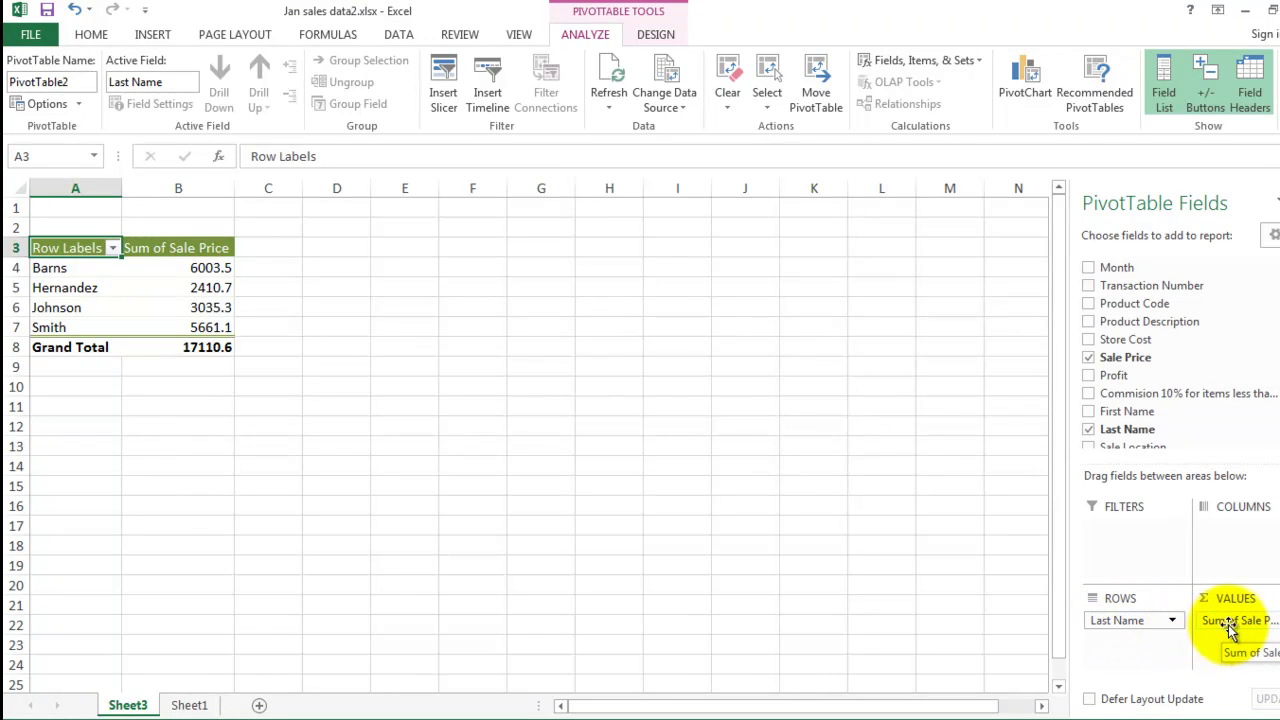
pyautogui.click(1268, 620)
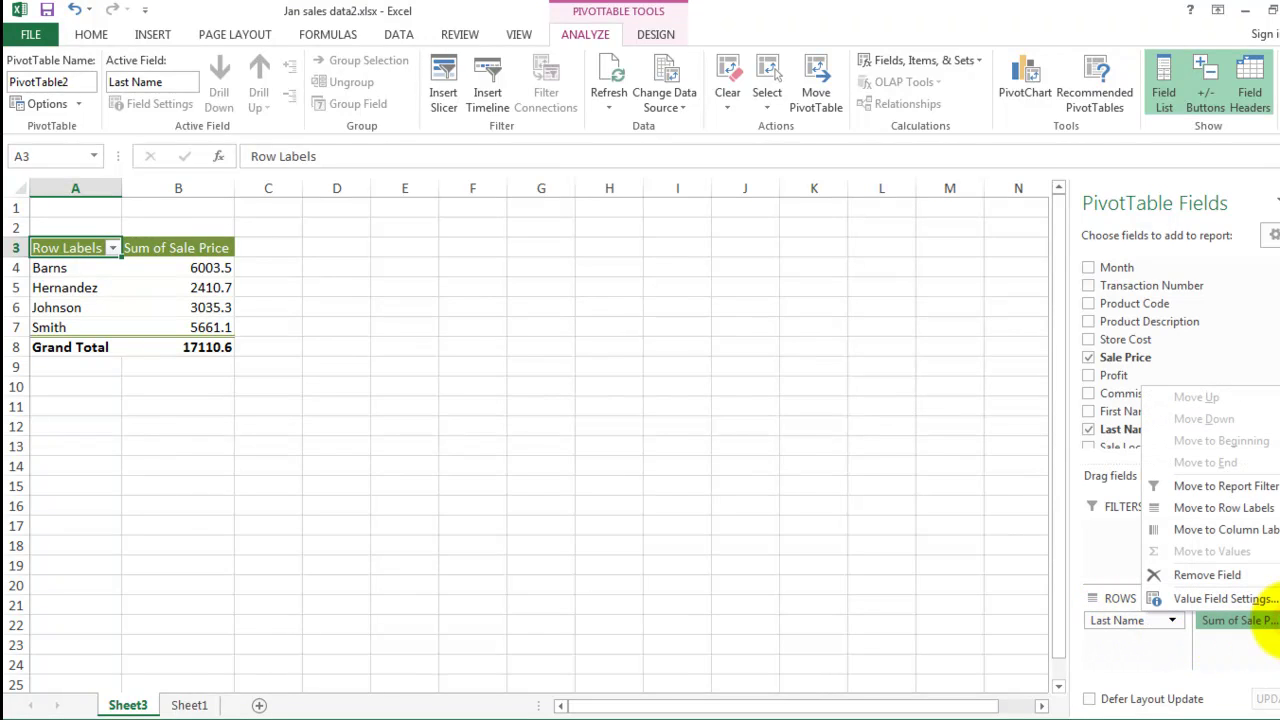
pyautogui.click(1264, 604)
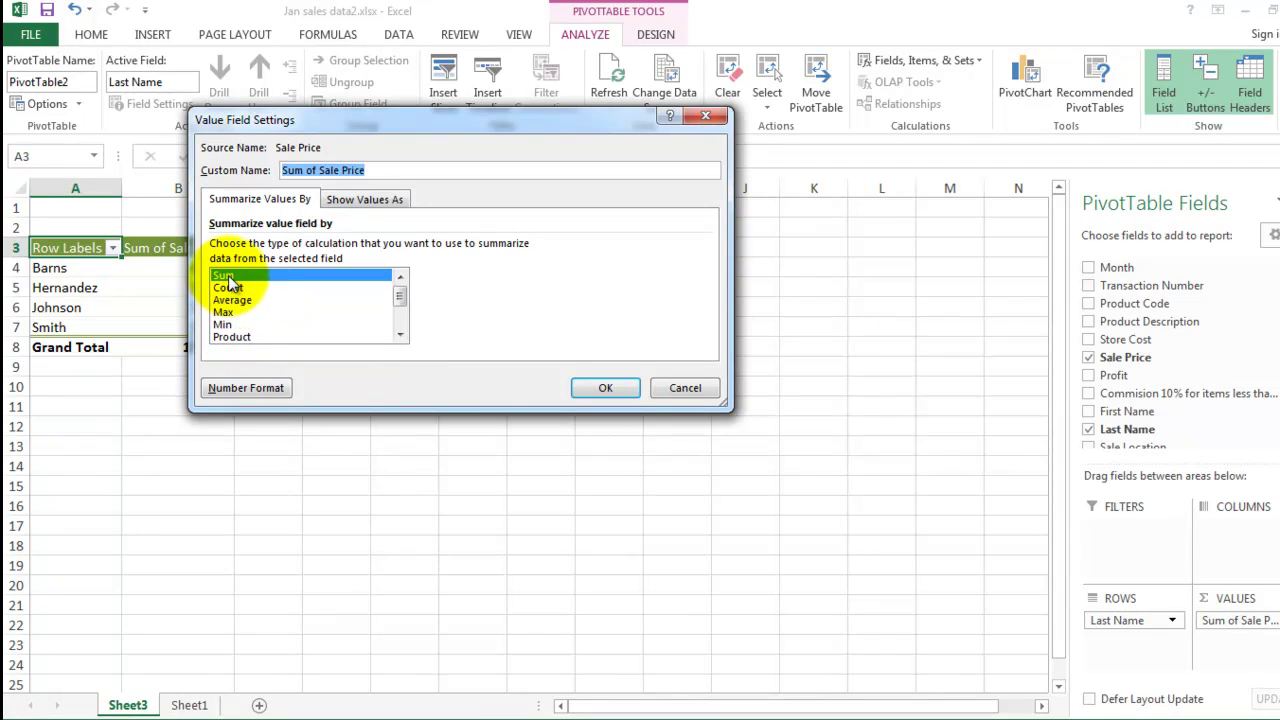
pyautogui.click(605, 390)
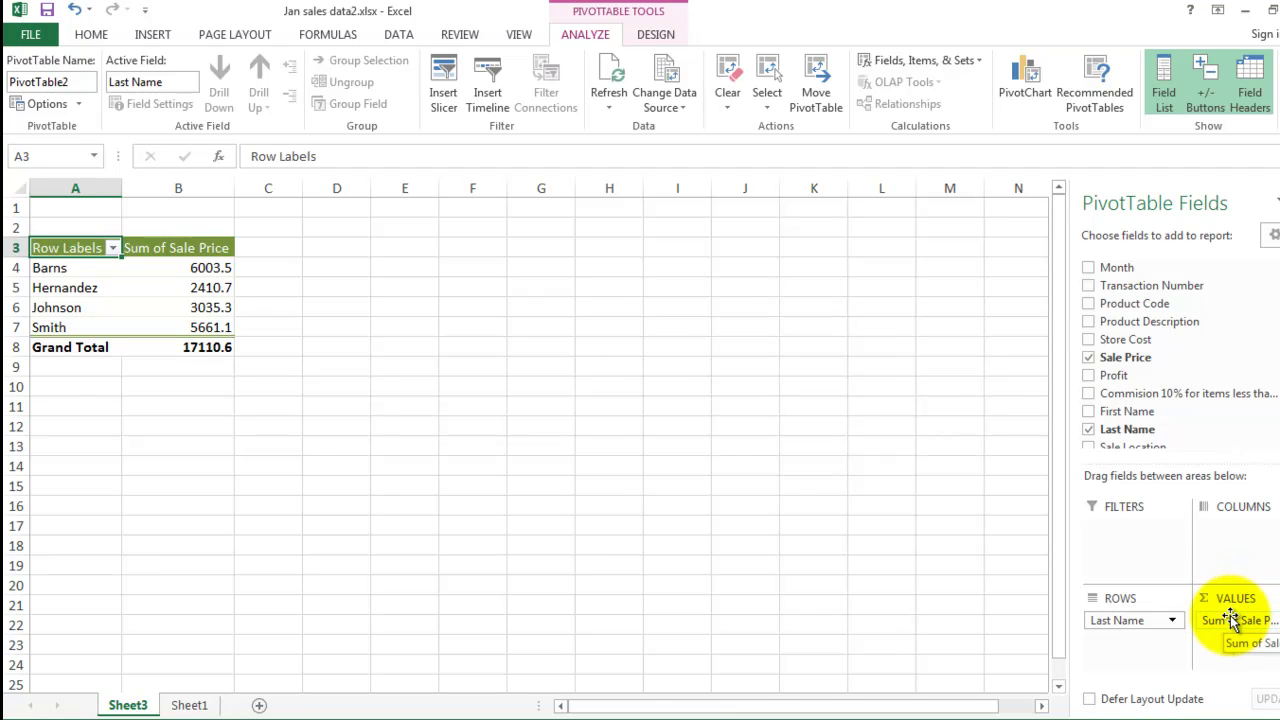
pyautogui.moveTo(1230, 624)
pyautogui.mouseDown()
pyautogui.moveTo(1229, 542)
pyautogui.moveTo(1236, 605)
pyautogui.mouseUp()
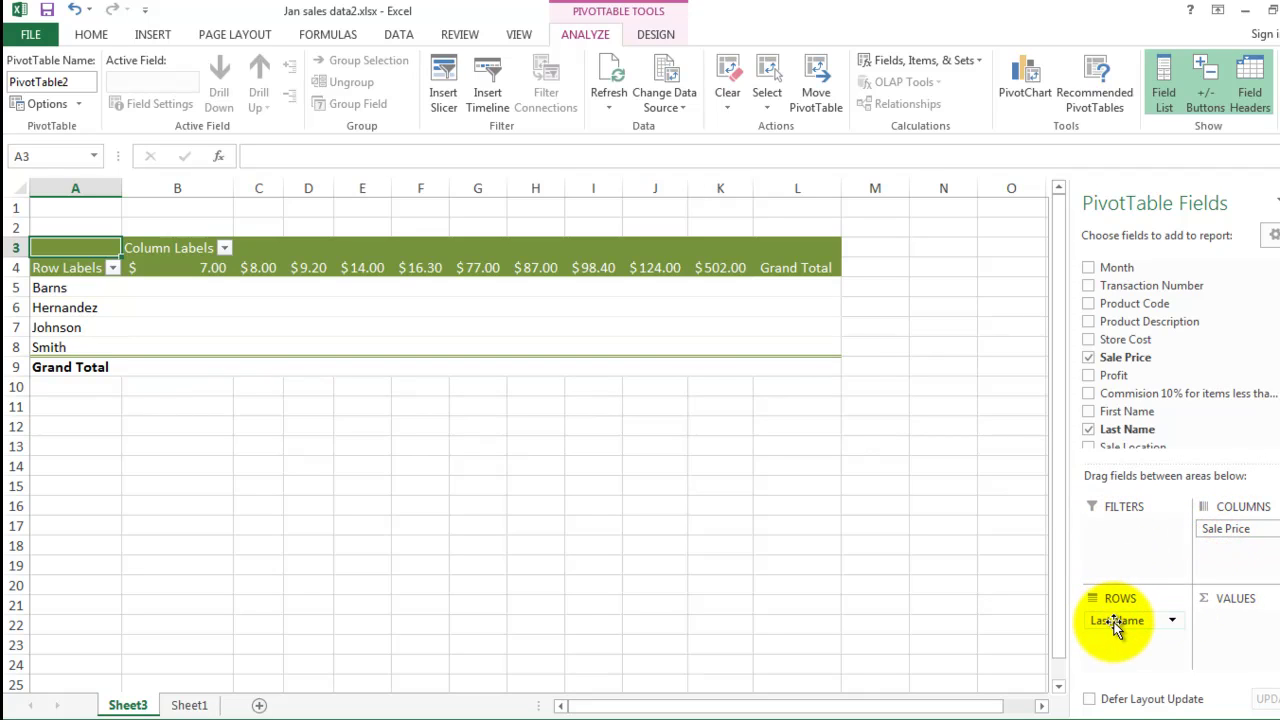
pyautogui.moveTo(1223, 530); pyautogui.dragTo(1216, 618)
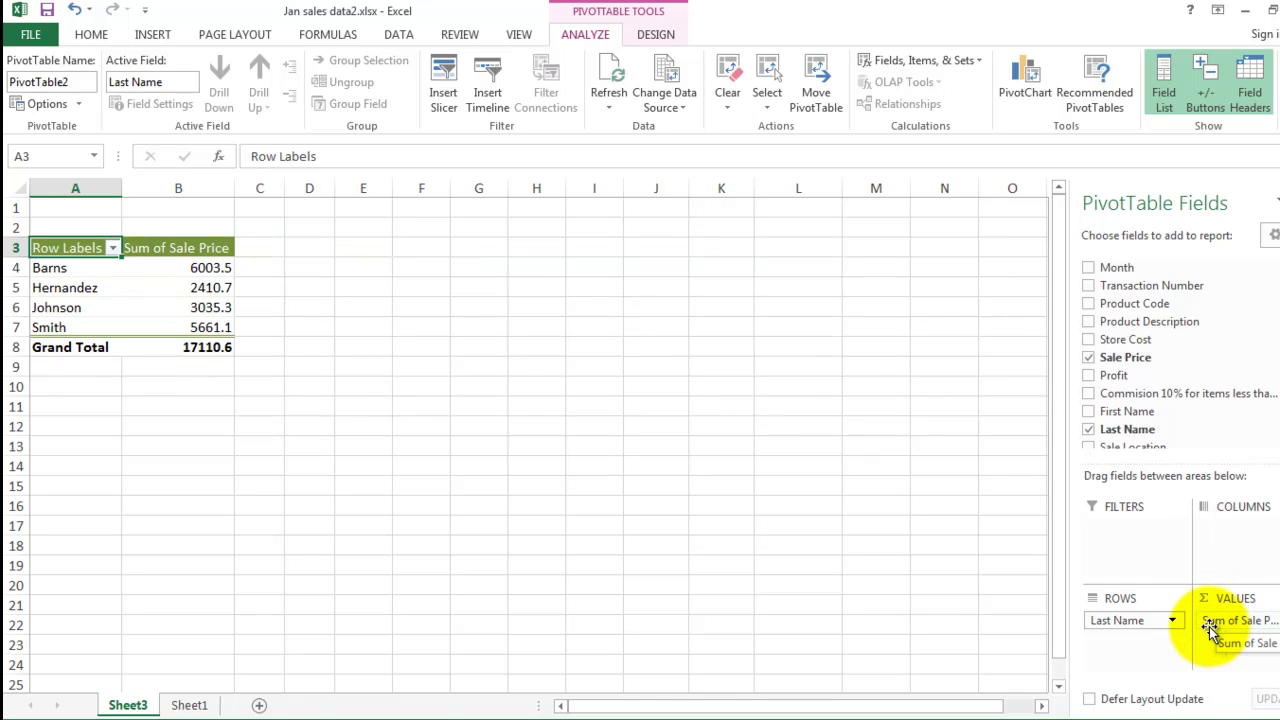
pyautogui.moveTo(1210, 627); pyautogui.dragTo(1234, 628)
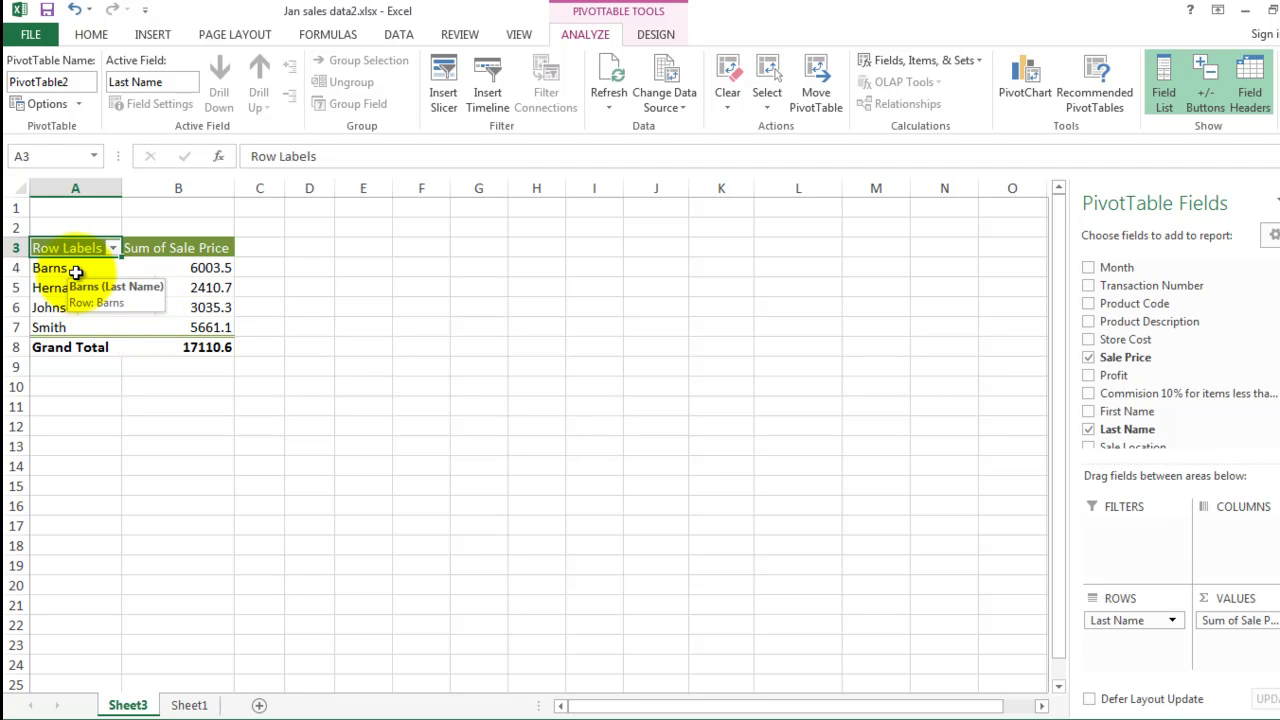
# Step: Format the pivot's Sale Price totals in B4:B8 as accounting currency
pyautogui.click(174, 268)
pyautogui.moveTo(178, 280); pyautogui.dragTo(177, 346)
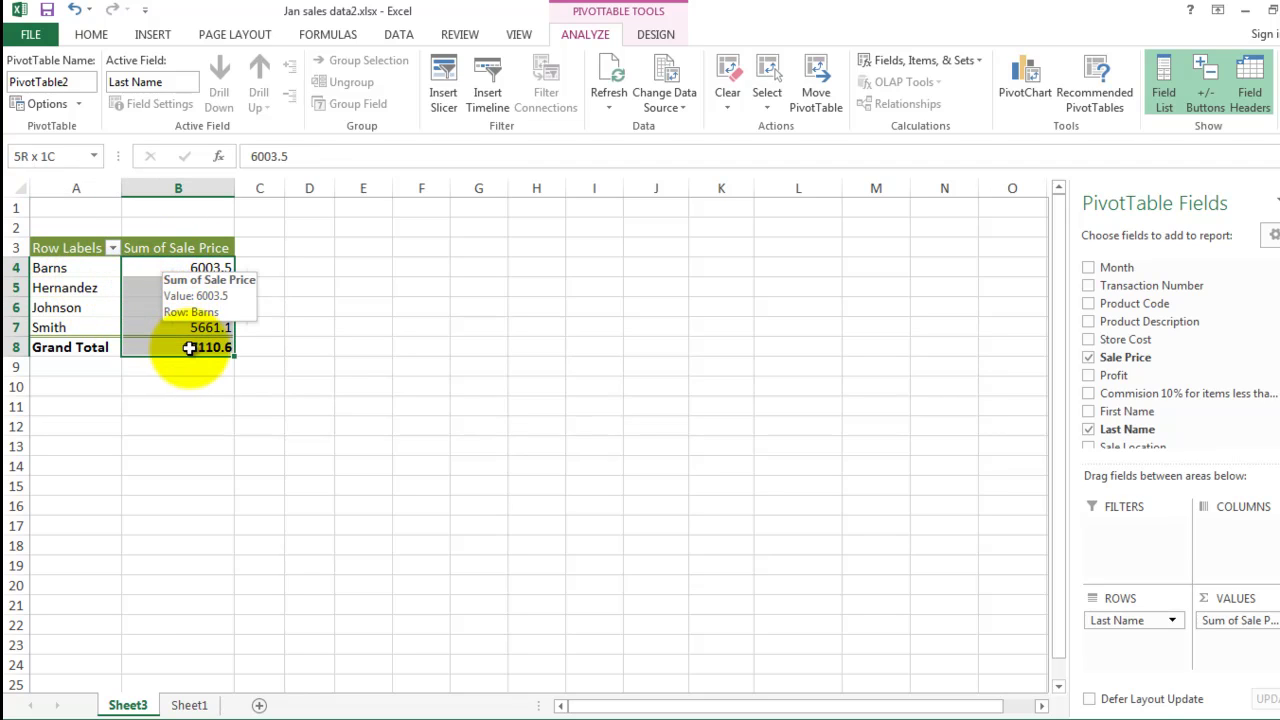
pyautogui.click(91, 34)
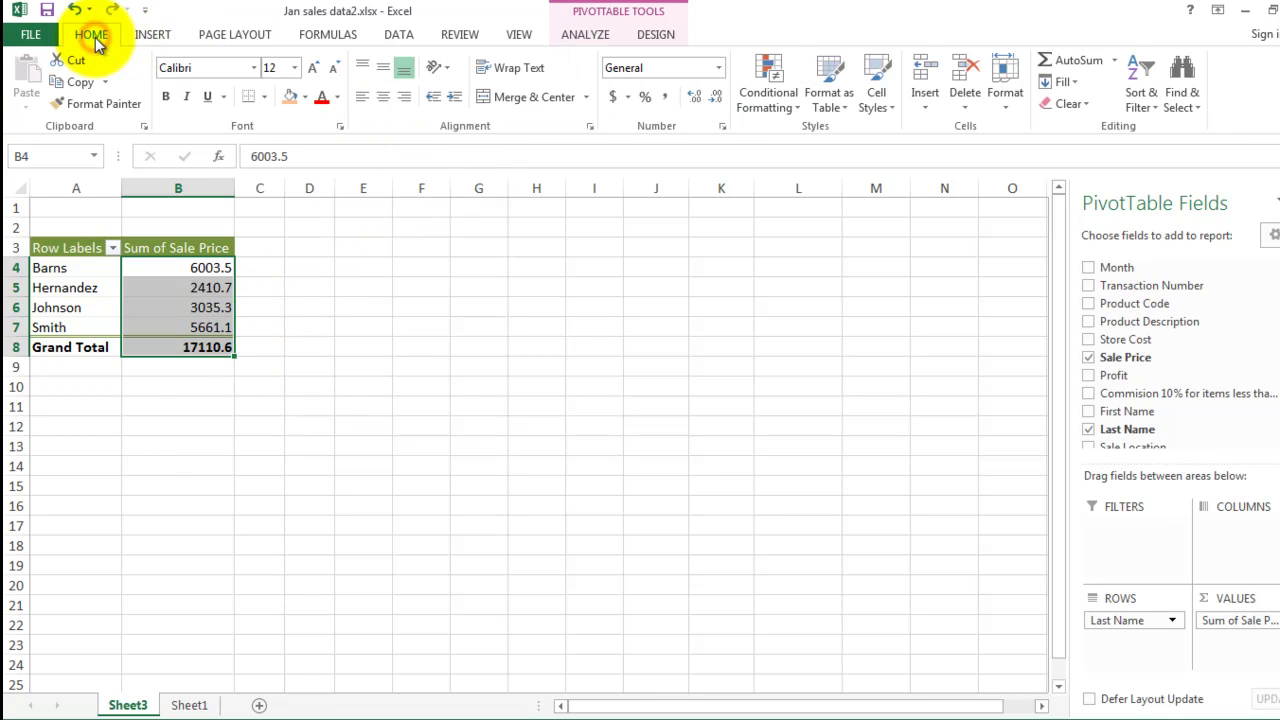
pyautogui.click(613, 98)
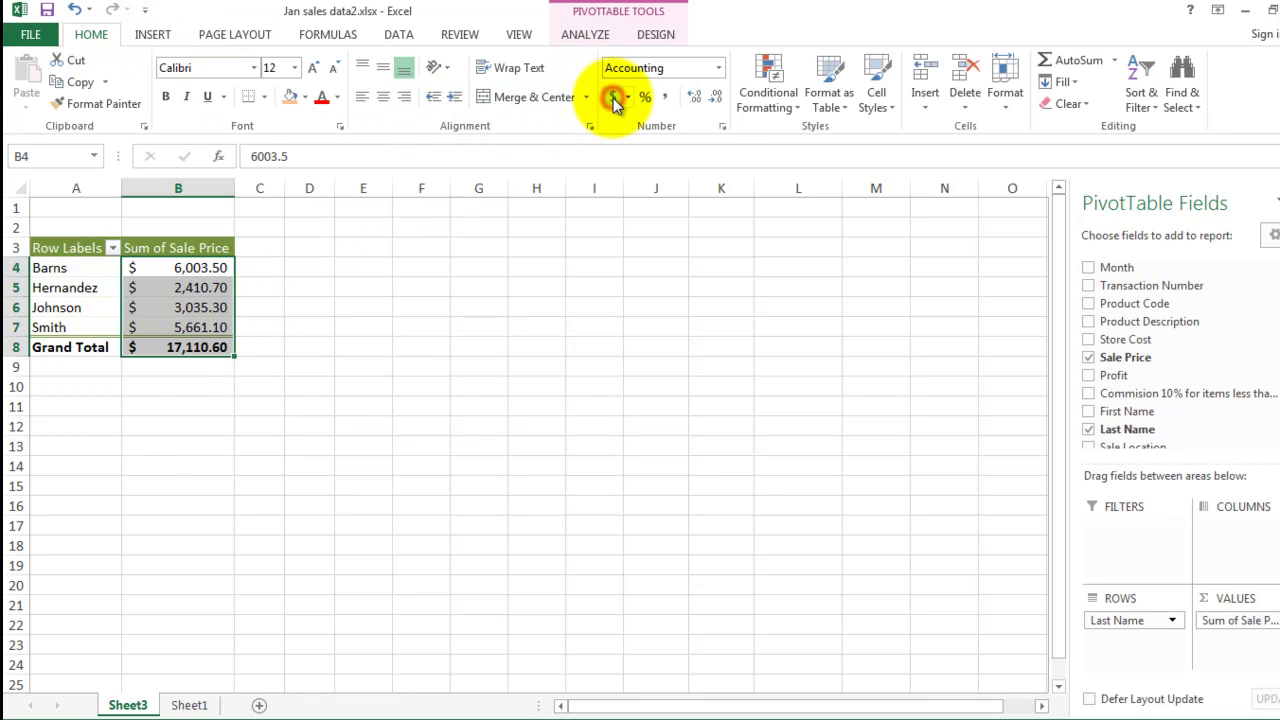
pyautogui.click(292, 320)
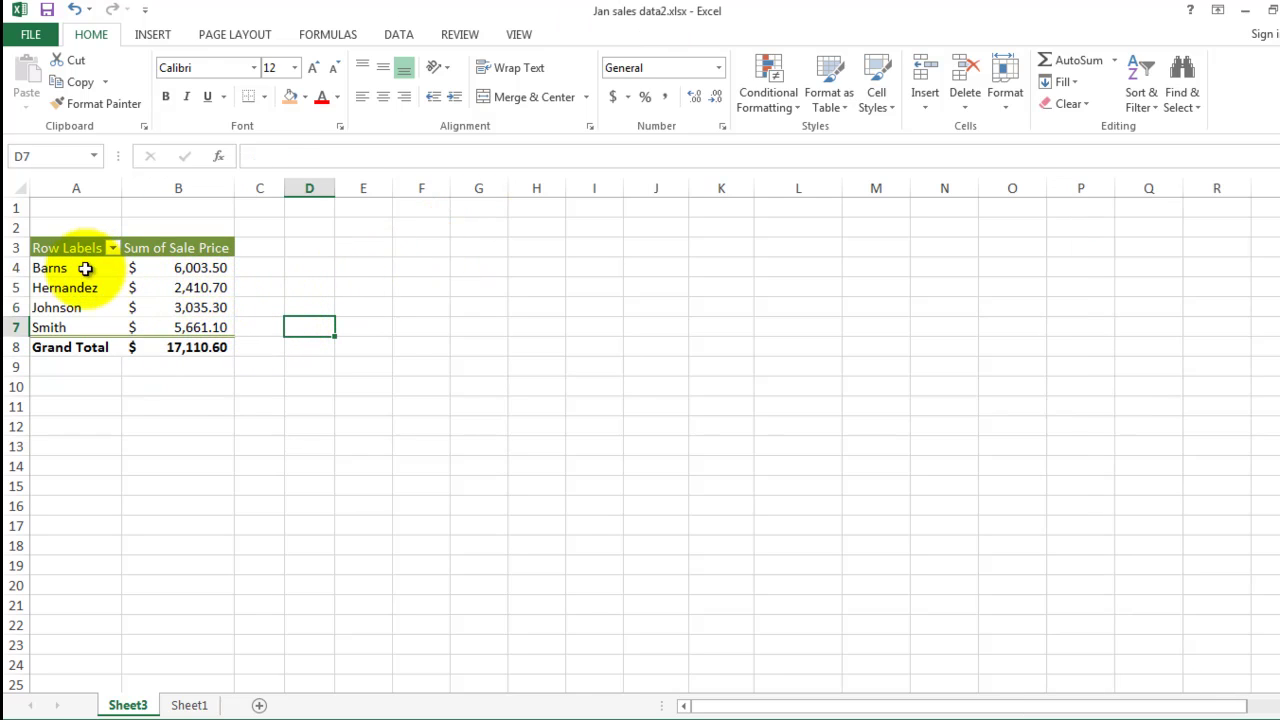
# Step: Select the salespeople's sale totals in the pivot table
pyautogui.moveTo(180, 333)
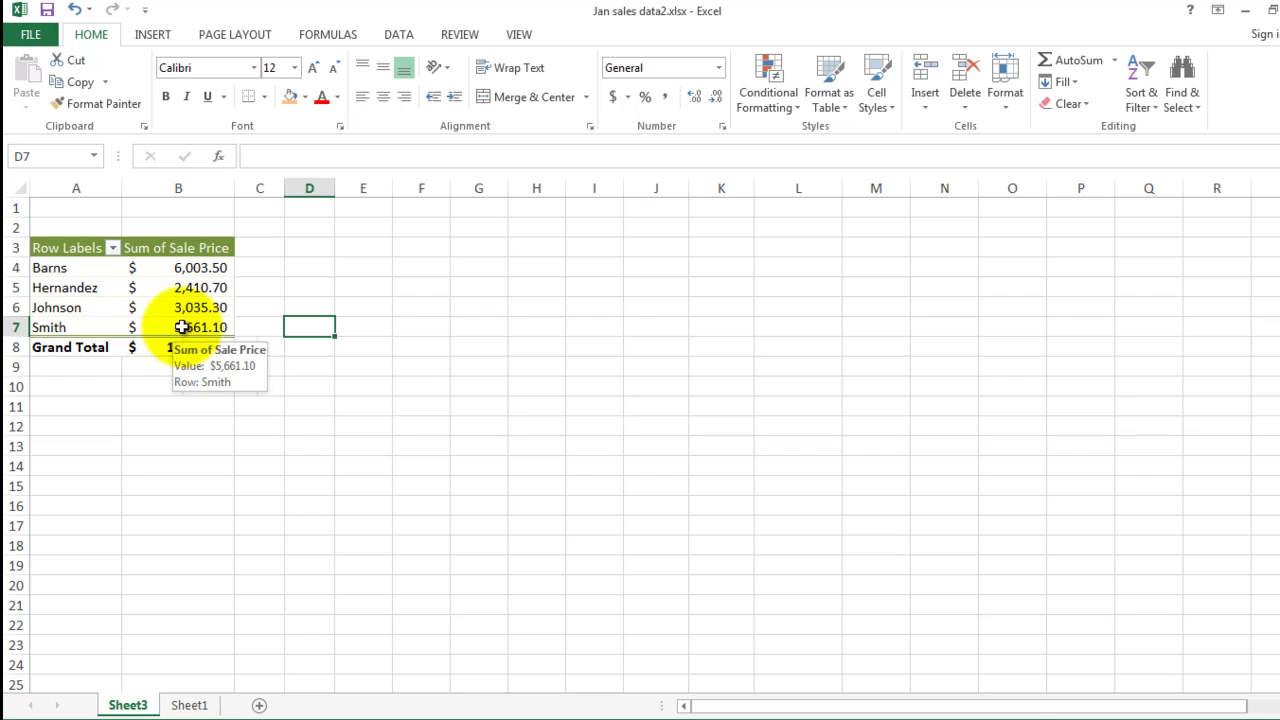
pyautogui.moveTo(172, 287)
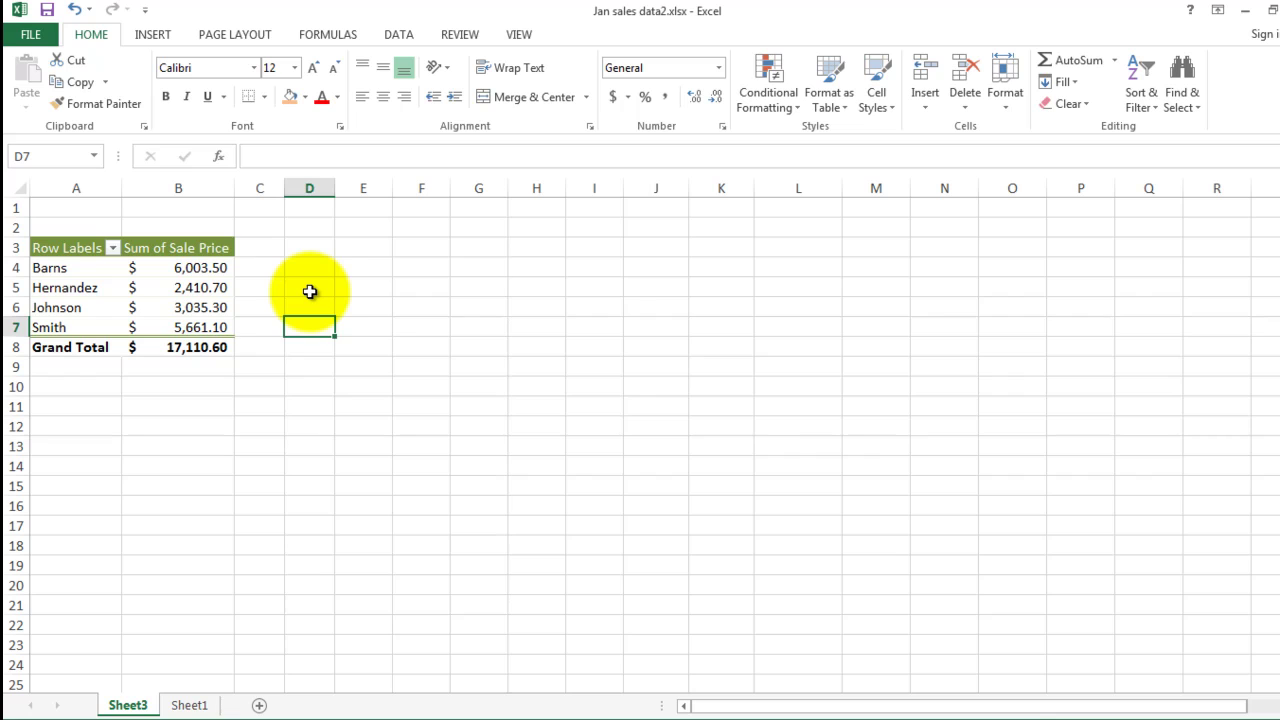
pyautogui.moveTo(210, 267); pyautogui.dragTo(215, 324)
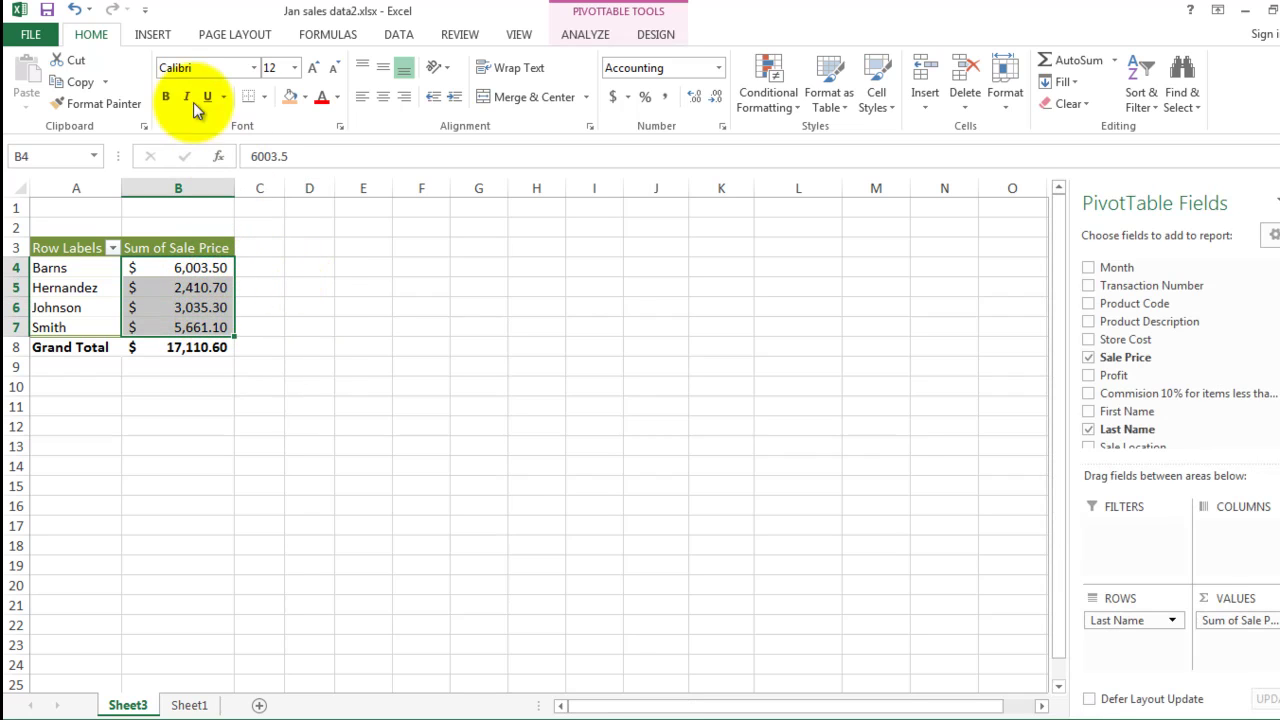
# Step: Insert a 3-D pie chart of the sale totals and move it beside the pivot table
pyautogui.click(153, 40)
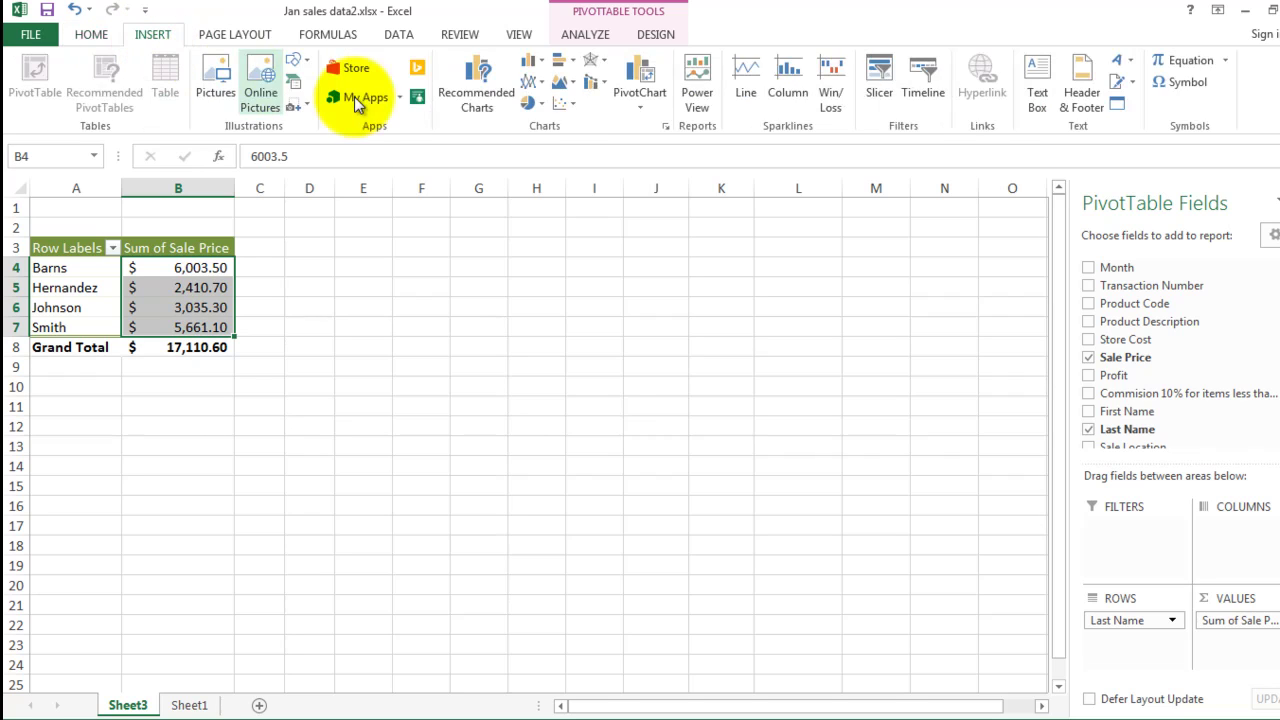
pyautogui.click(542, 104)
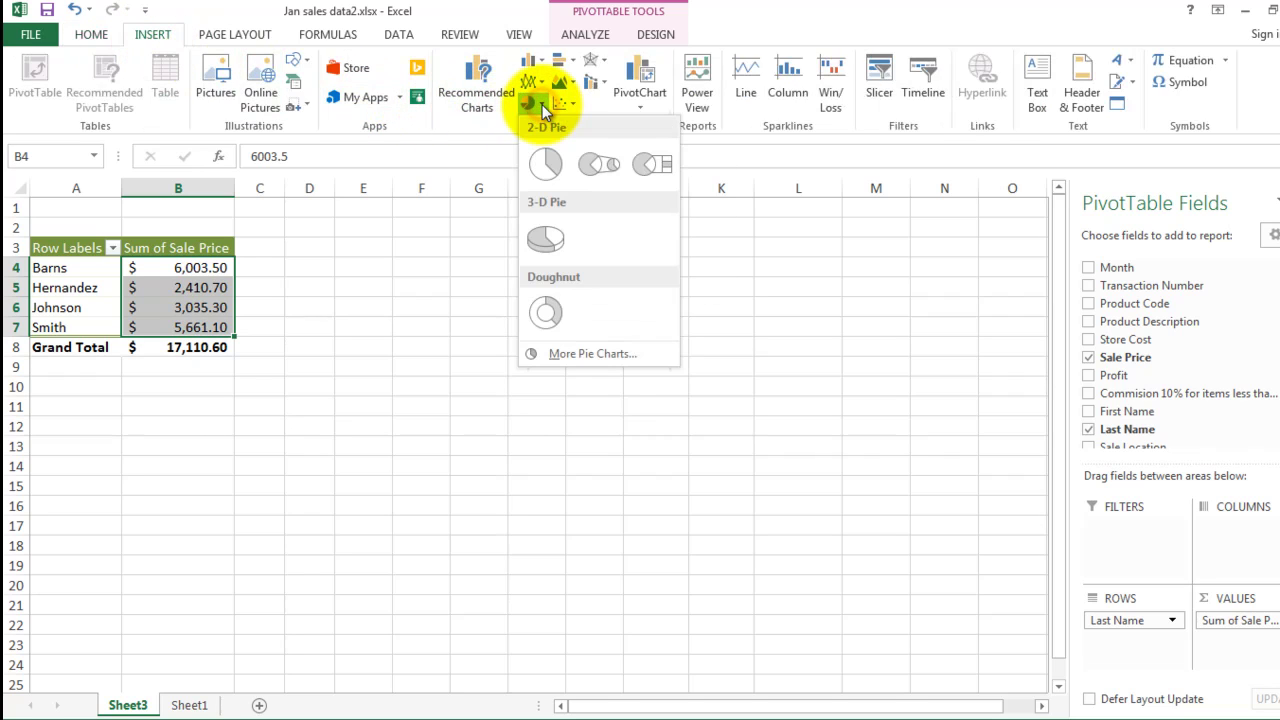
pyautogui.click(546, 240)
pyautogui.click(497, 335)
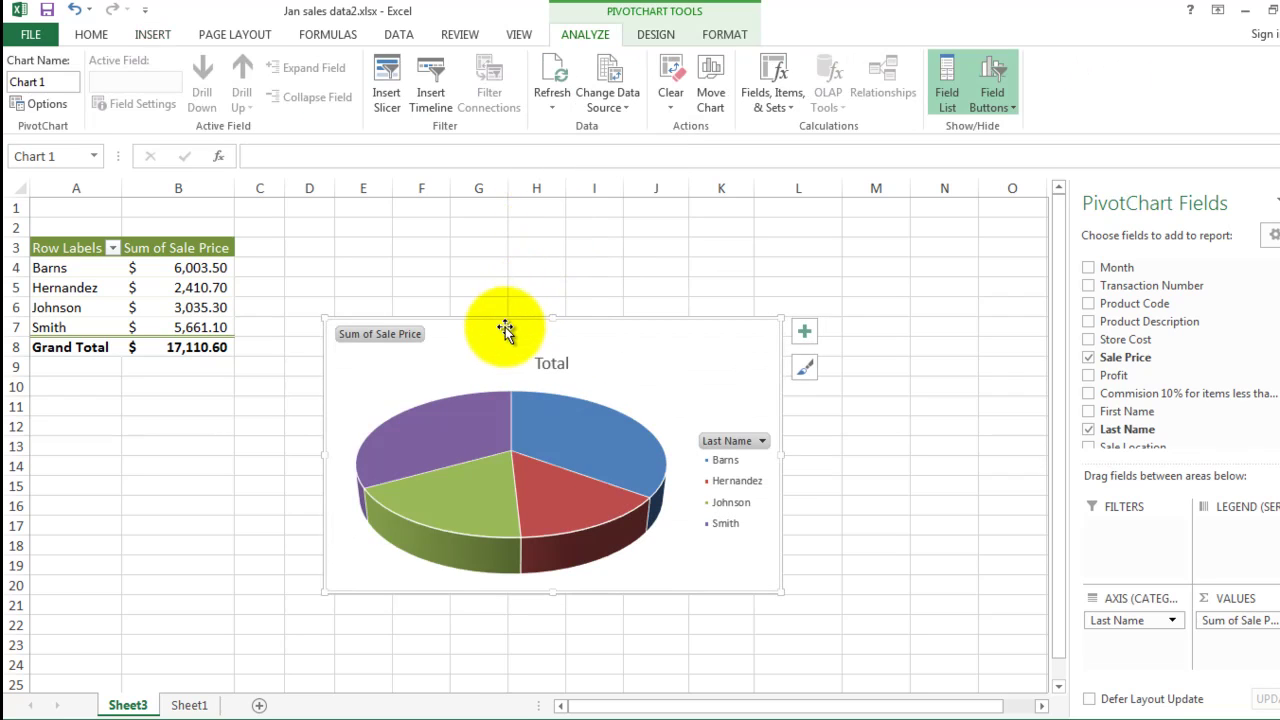
pyautogui.moveTo(483, 312); pyautogui.dragTo(418, 248)
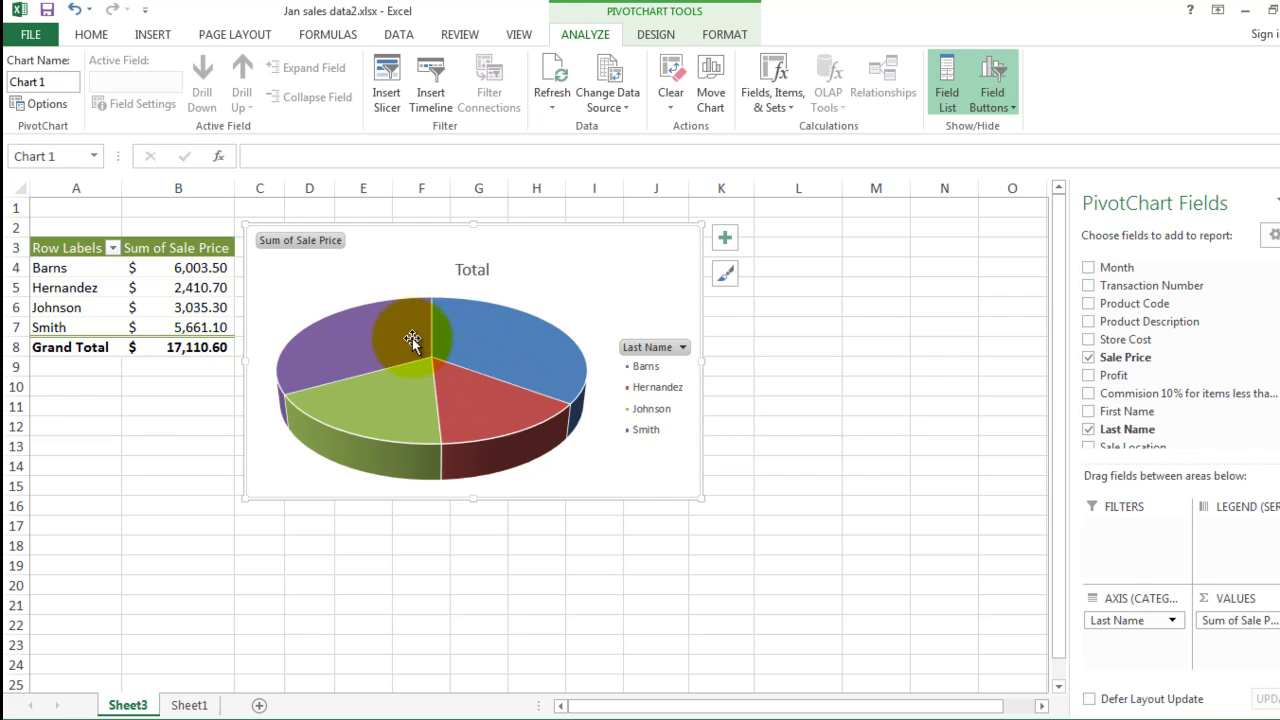
# Step: Add dollar-value data labels to the pie slices and enlarge the chart
pyautogui.moveTo(412, 338)
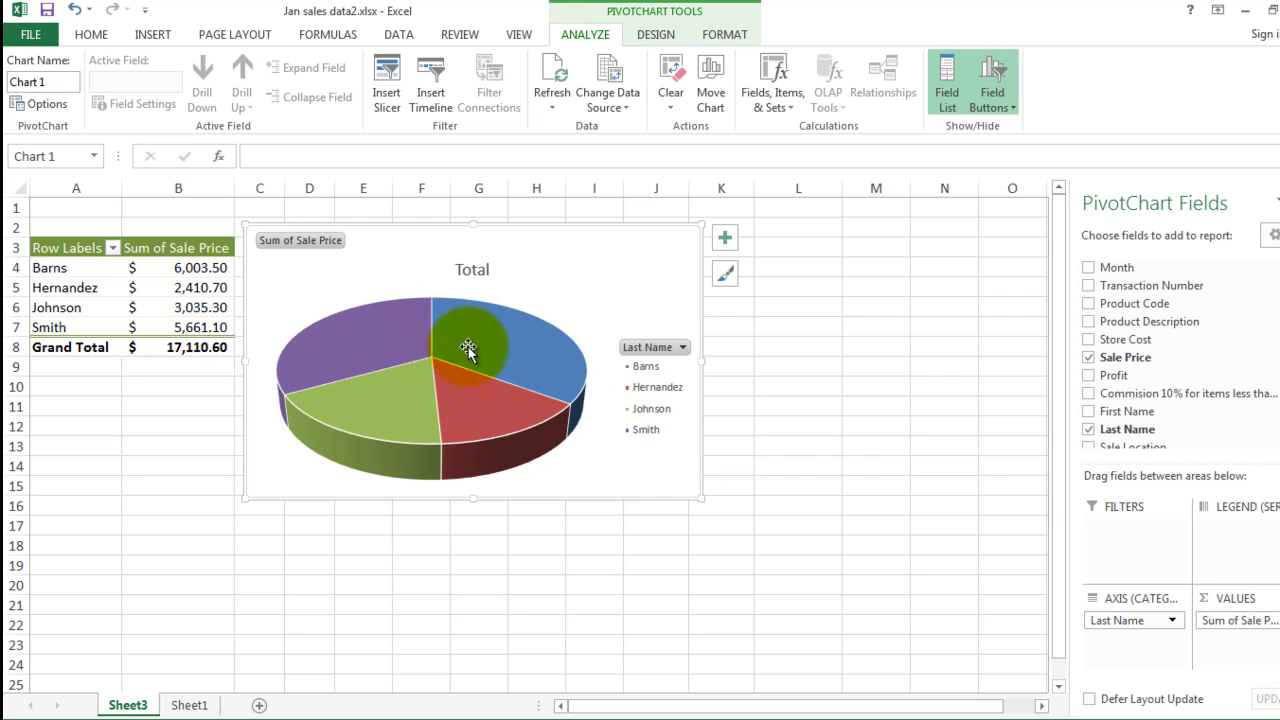
pyautogui.moveTo(502, 345)
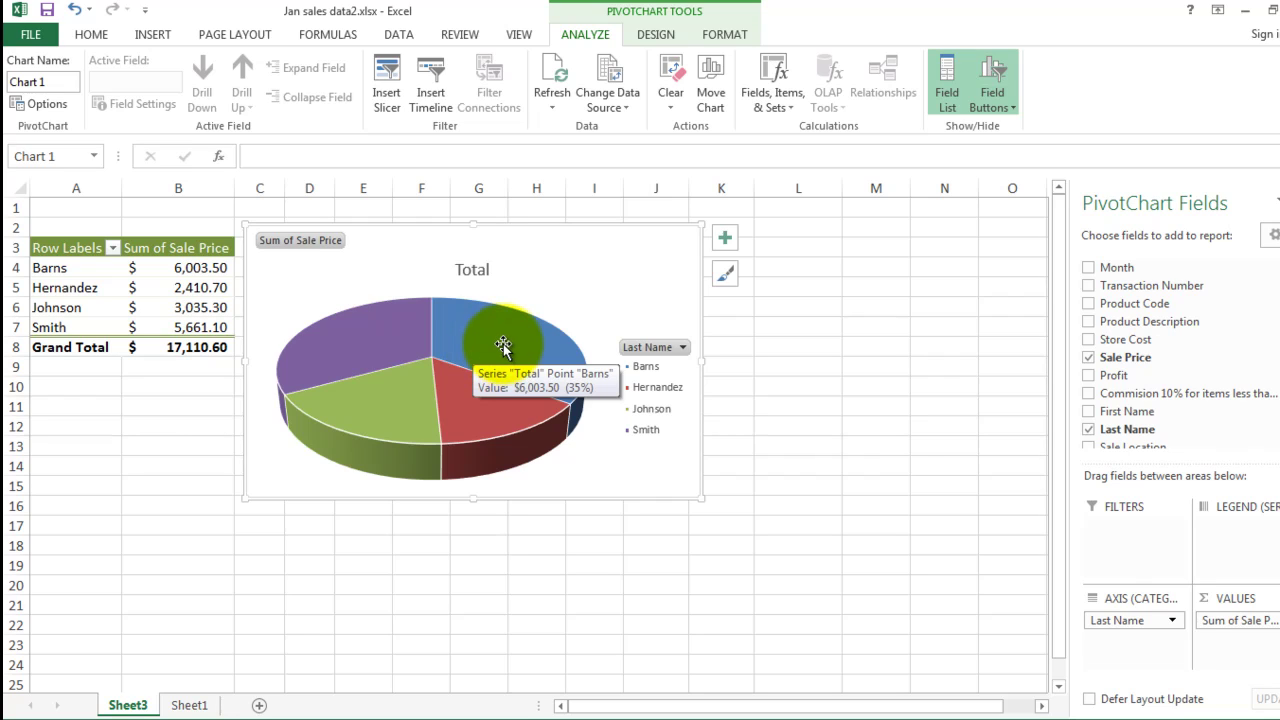
pyautogui.rightClick(503, 343)
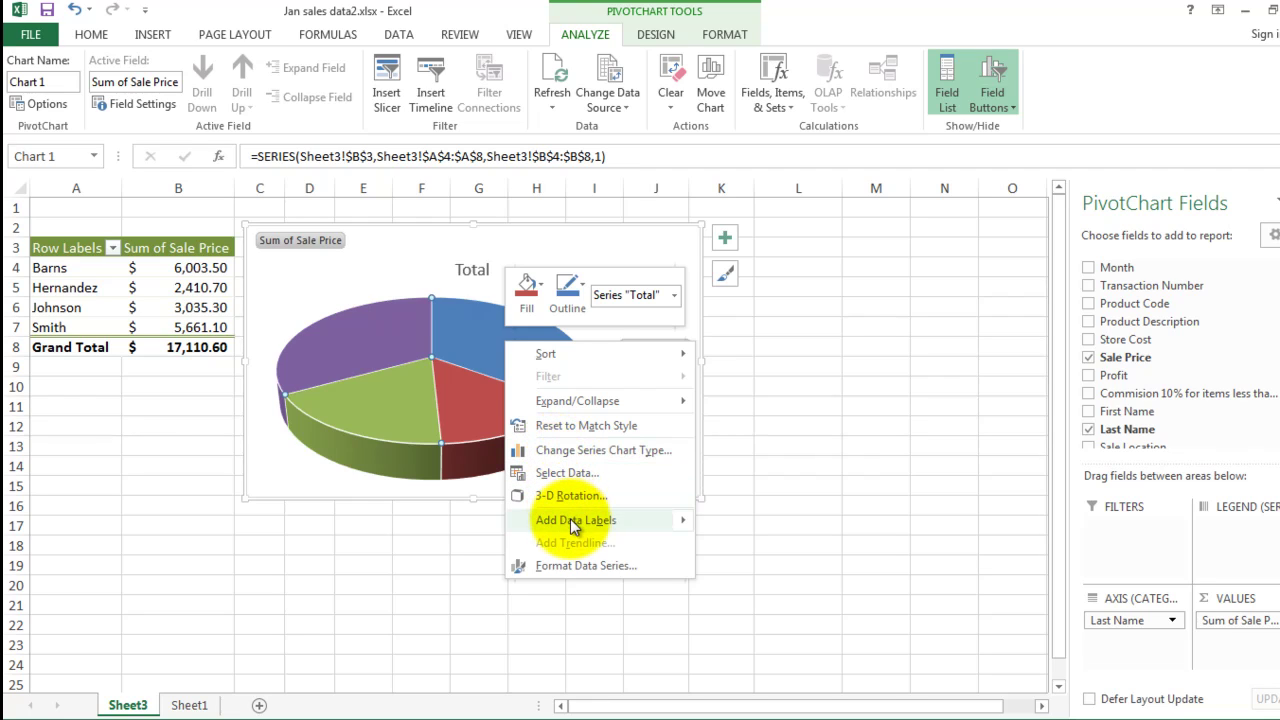
pyautogui.moveTo(573, 521)
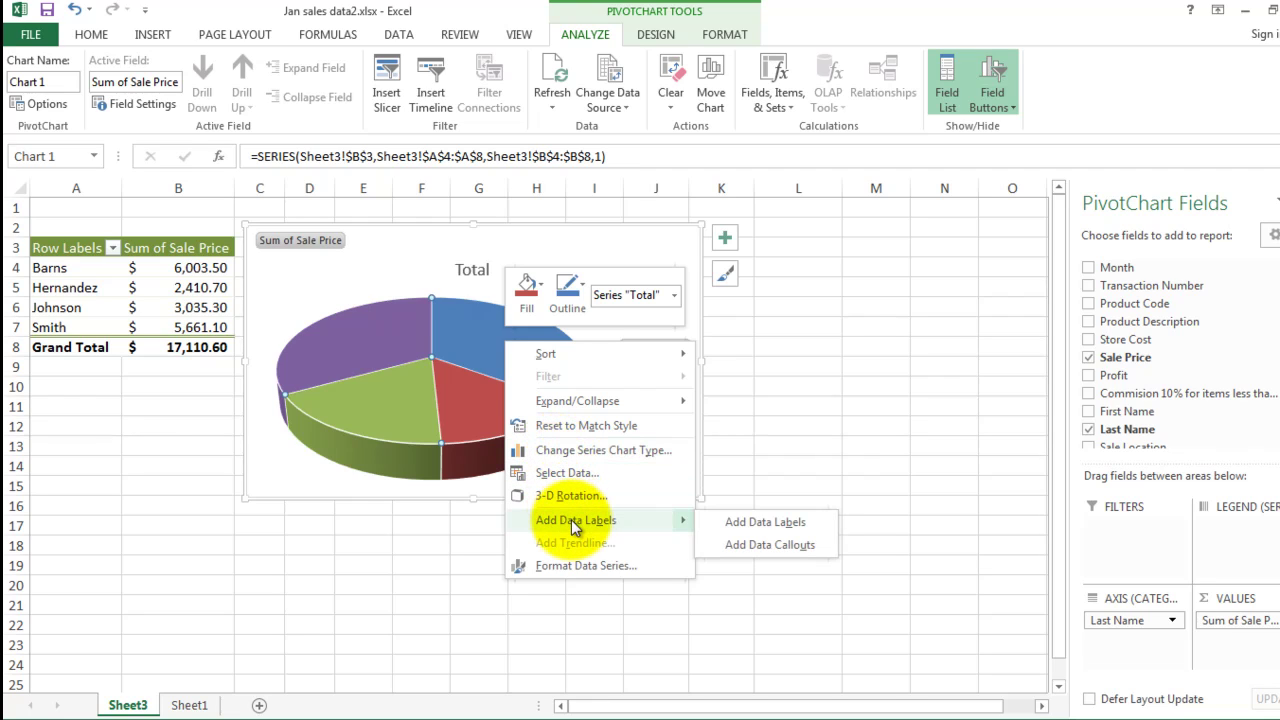
pyautogui.click(757, 528)
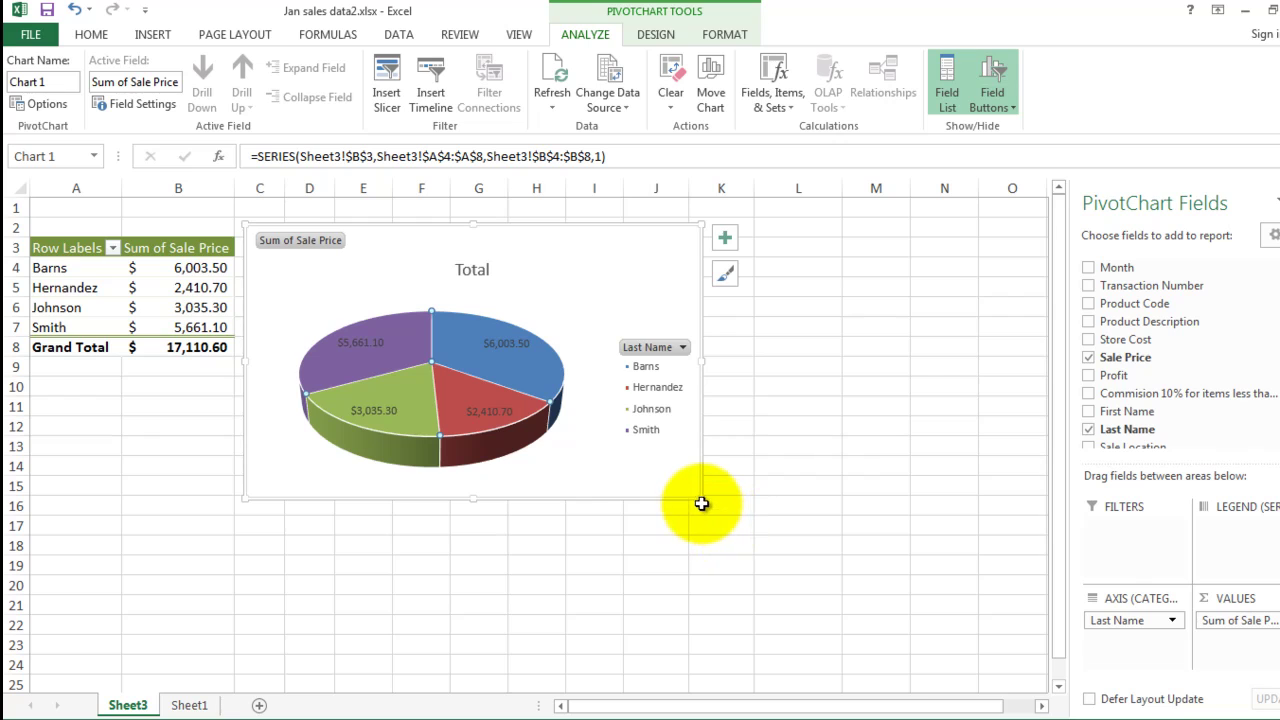
pyautogui.moveTo(698, 500); pyautogui.dragTo(739, 528)
# Step: Enter a name line in cell A1
pyautogui.click(764, 336)
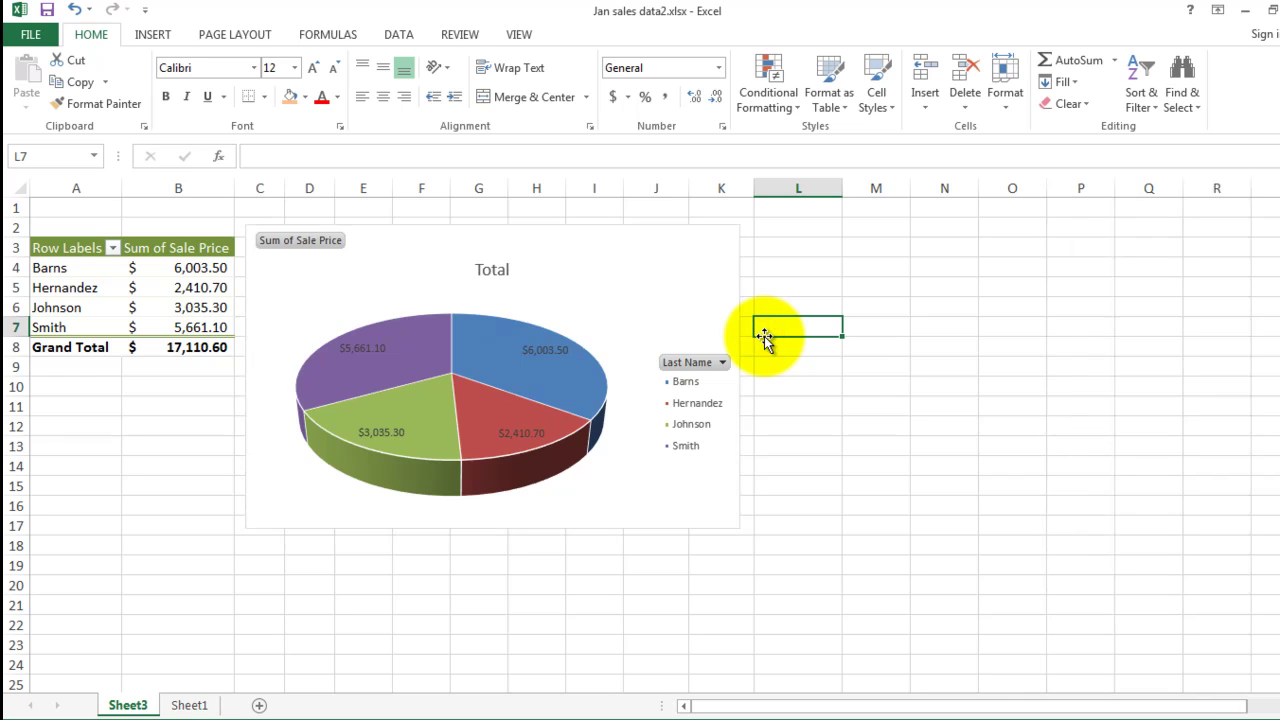
pyautogui.click(100, 210)
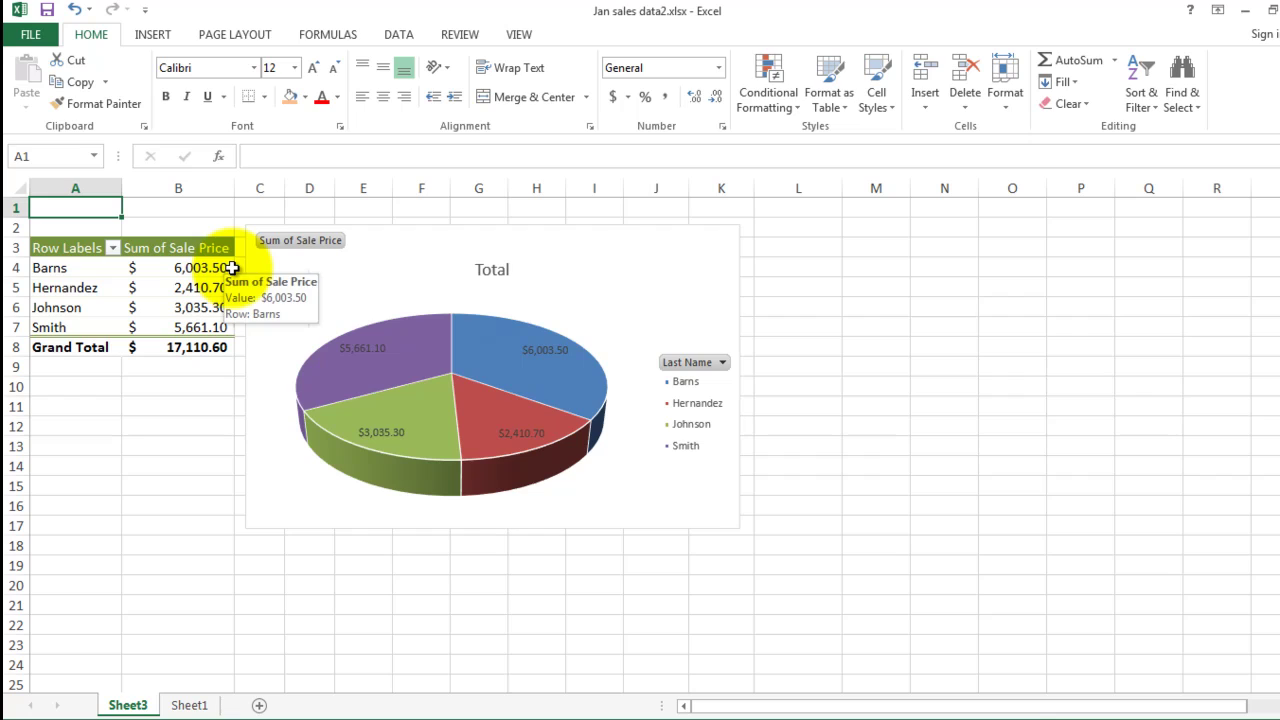
pyautogui.write('Mr. Sluiter')
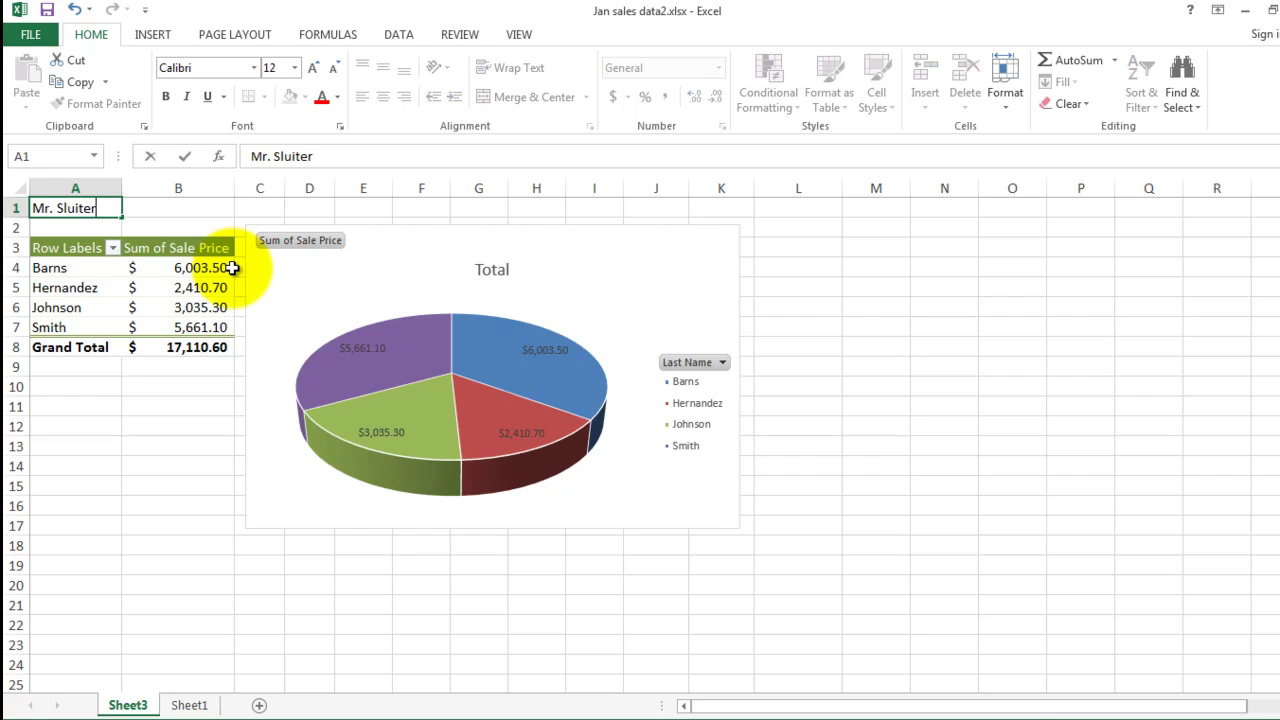
pyautogui.press('Return')
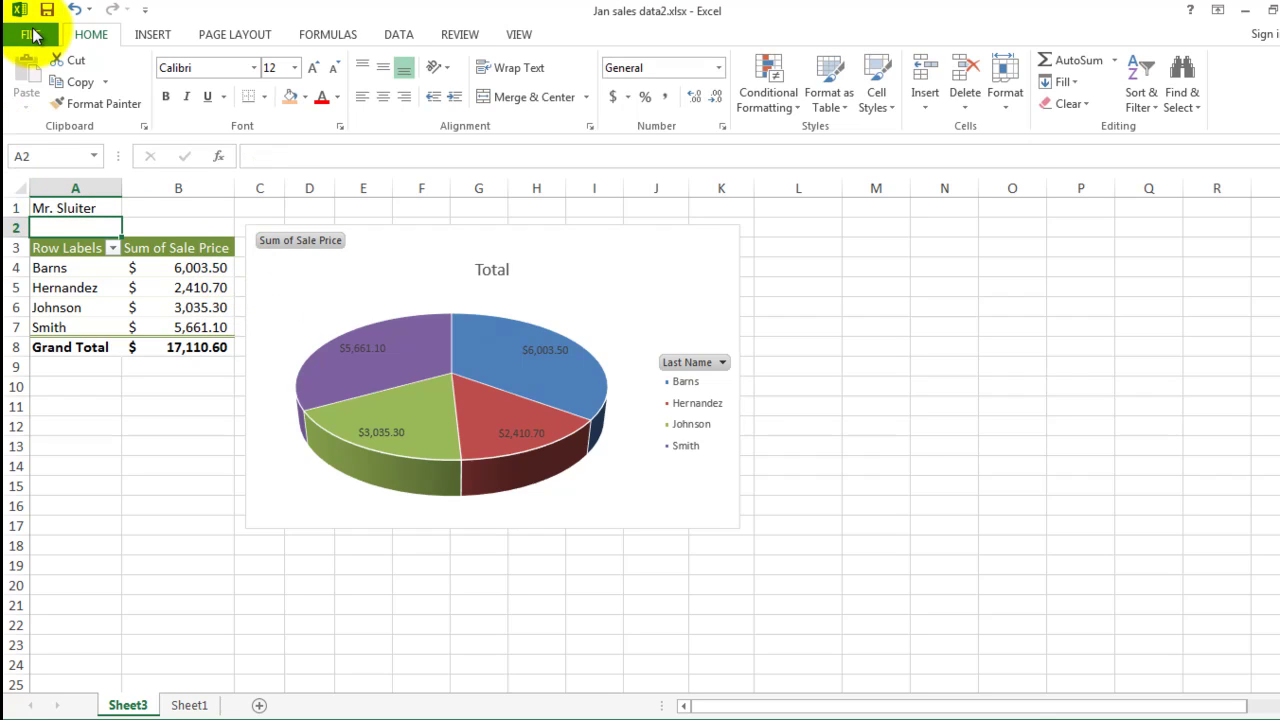
# Step: Set the printout to Landscape Orientation so the table and chart fit one page
pyautogui.click(30, 34)
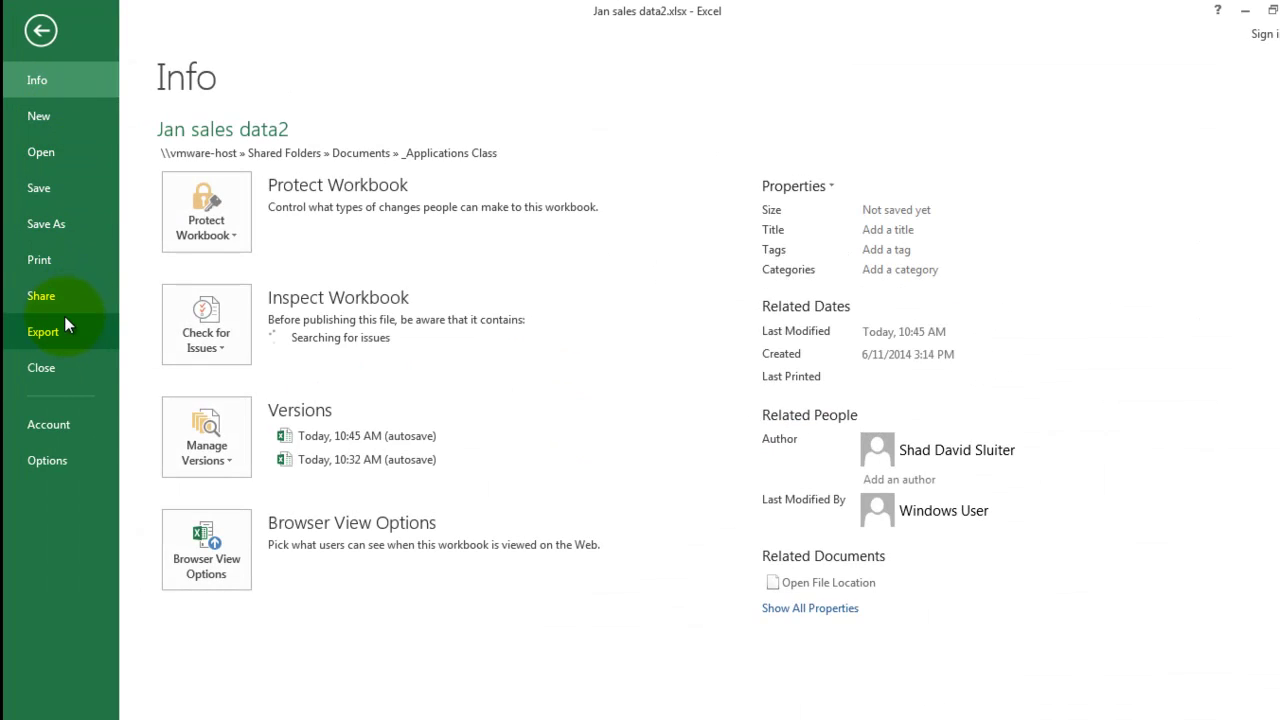
pyautogui.click(52, 260)
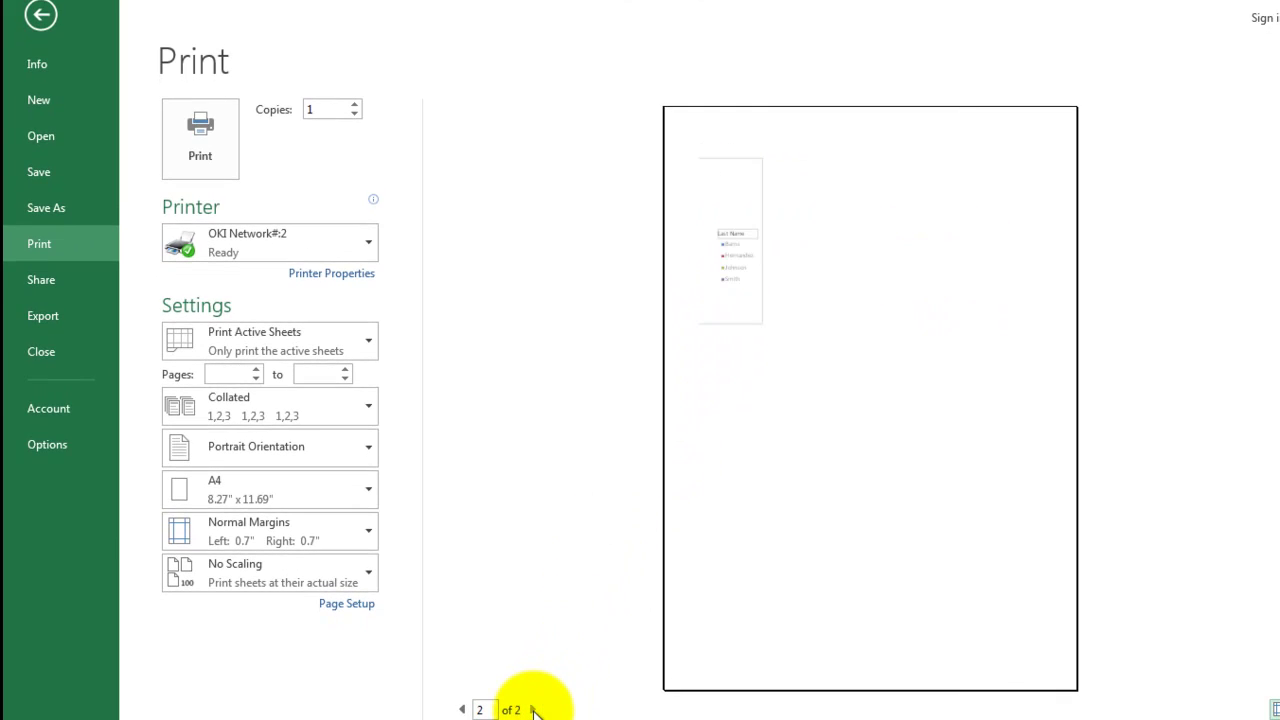
pyautogui.click(464, 709)
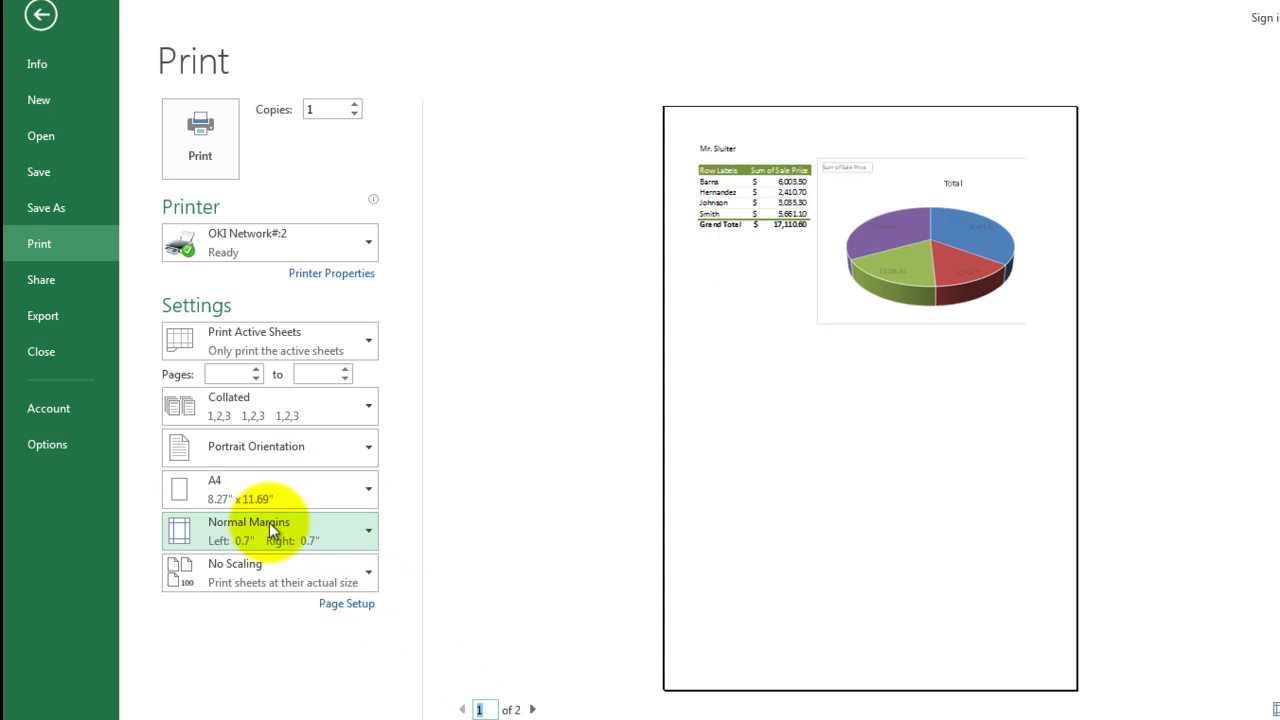
pyautogui.click(259, 459)
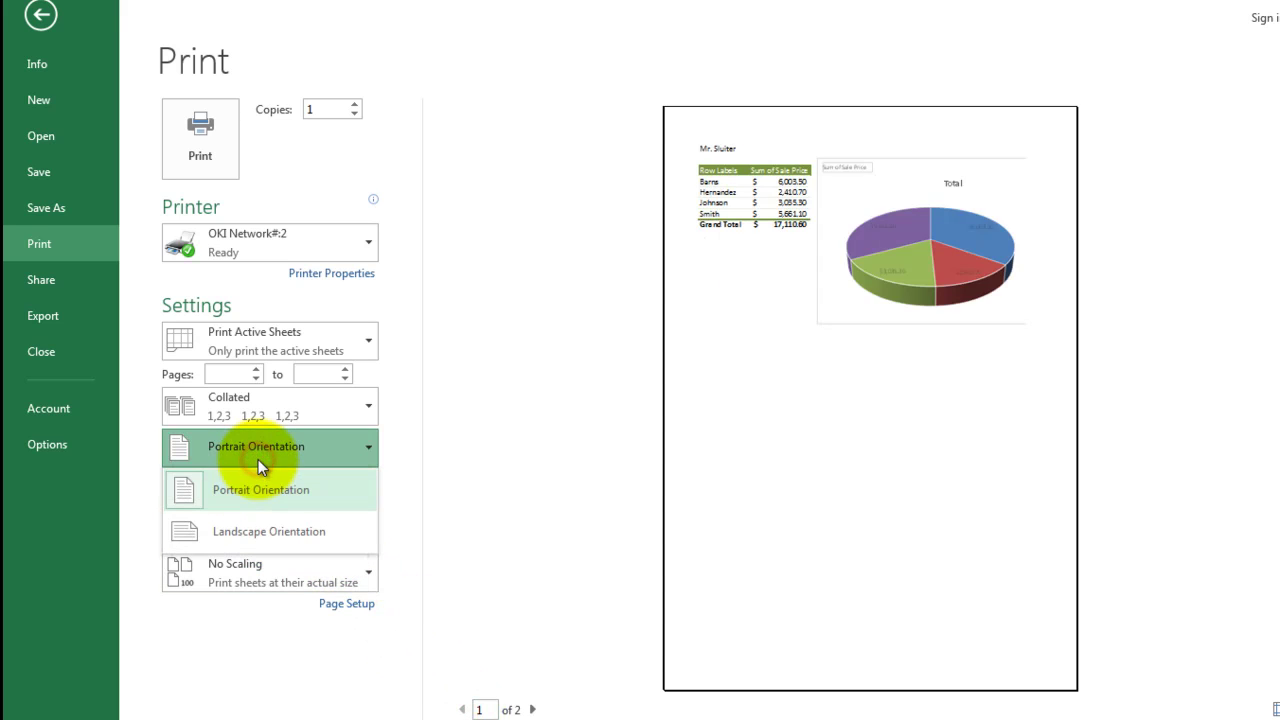
pyautogui.click(262, 527)
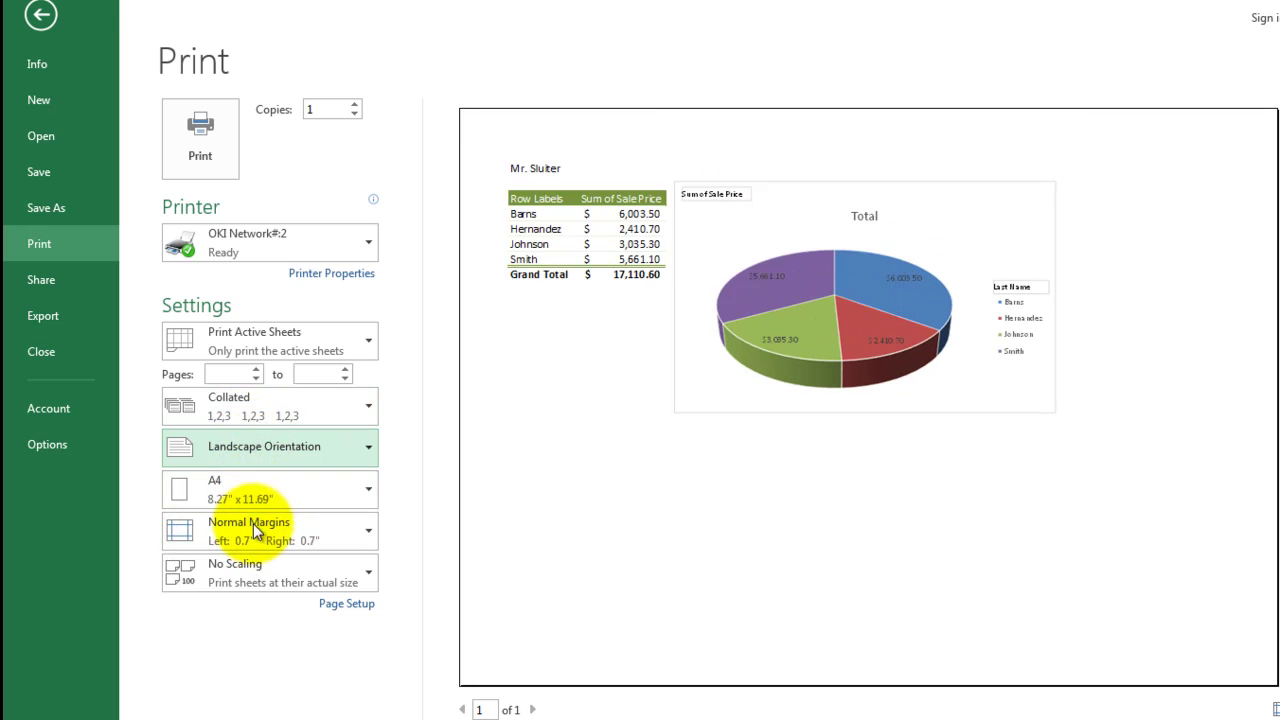
pyautogui.click(257, 571)
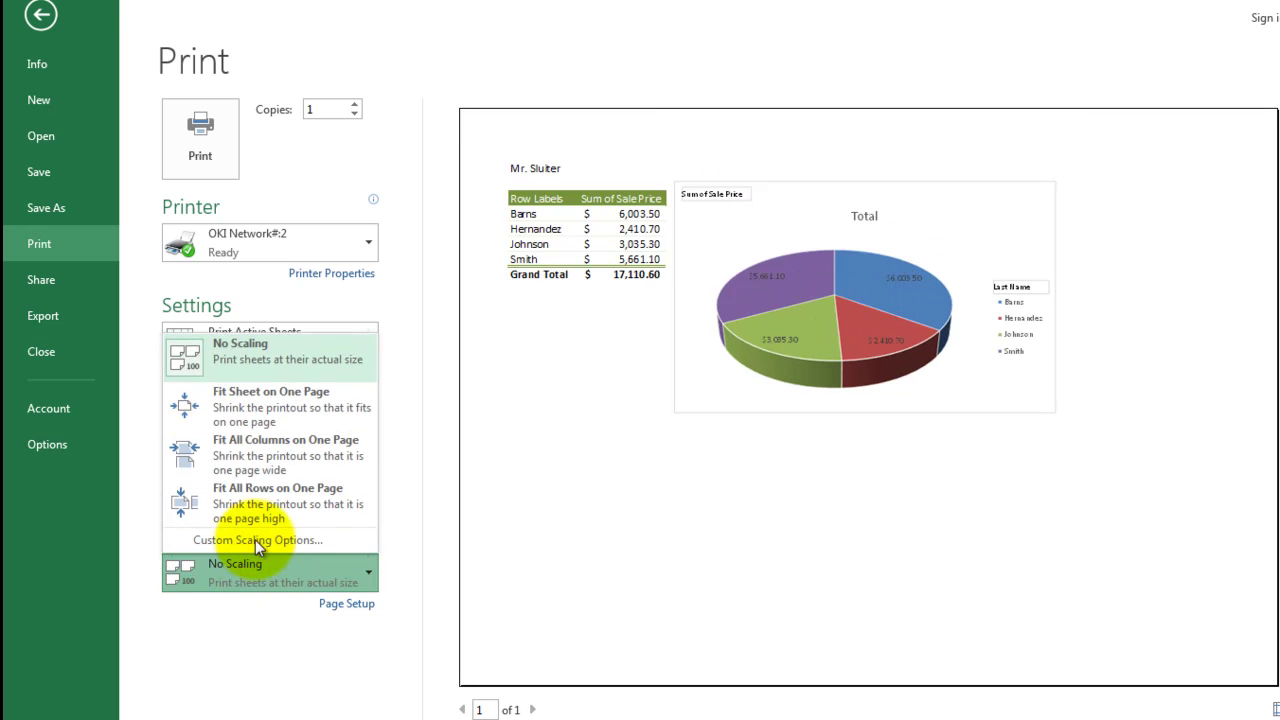
pyautogui.press('Escape')
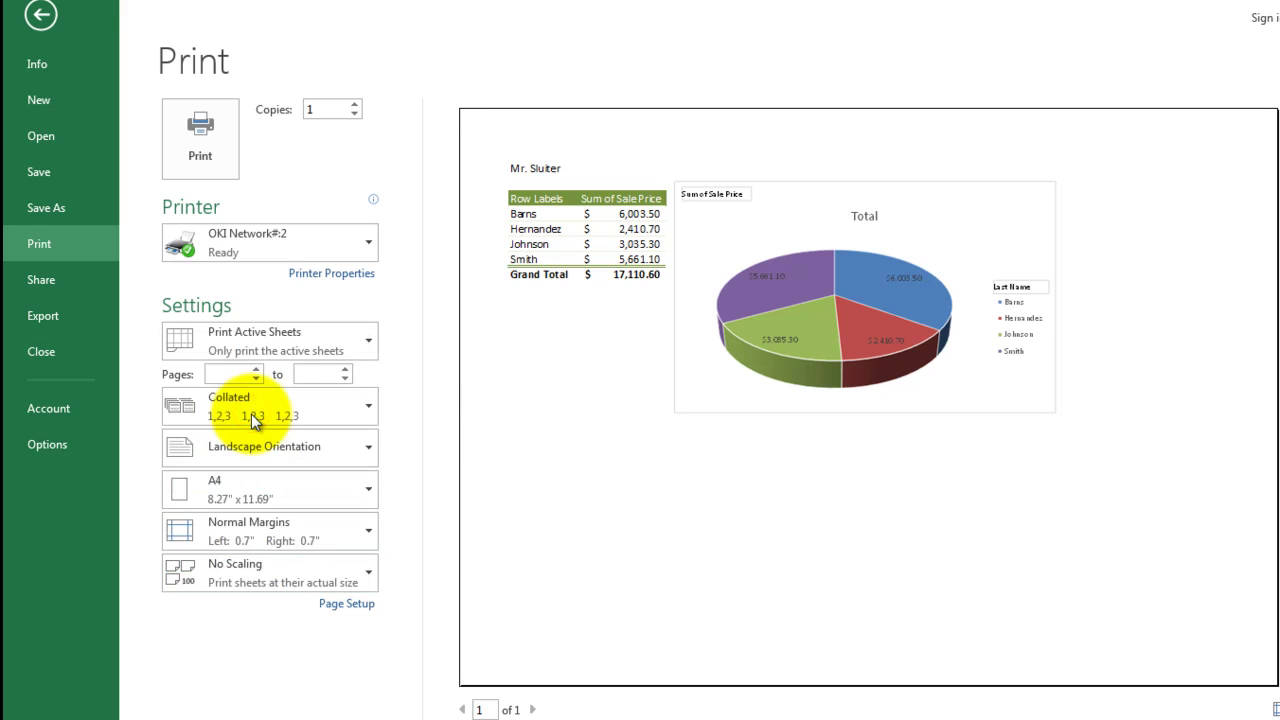